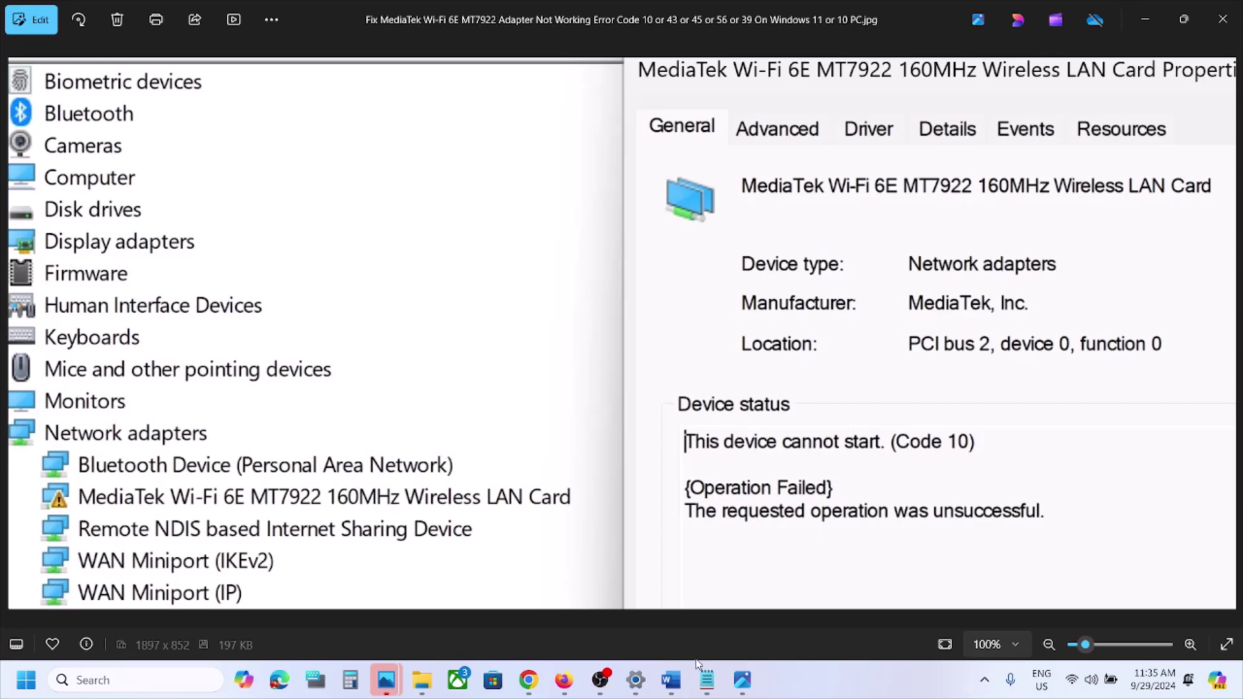
# Switch from the Code 10 error screenshot in Photos to the Word guide
pyautogui.click(671, 680)
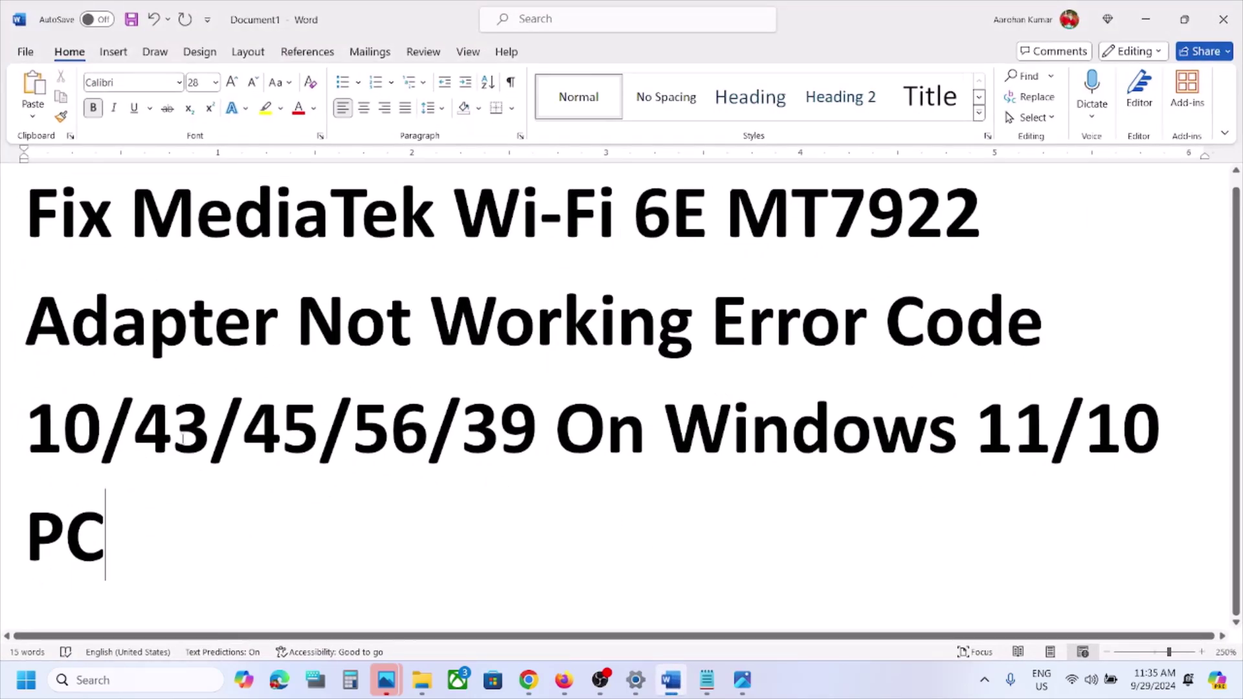
# Highlight the error codes 43/45/56/39 in the title, then minimize Word
pyautogui.moveTo(152, 437); pyautogui.dragTo(555, 438)
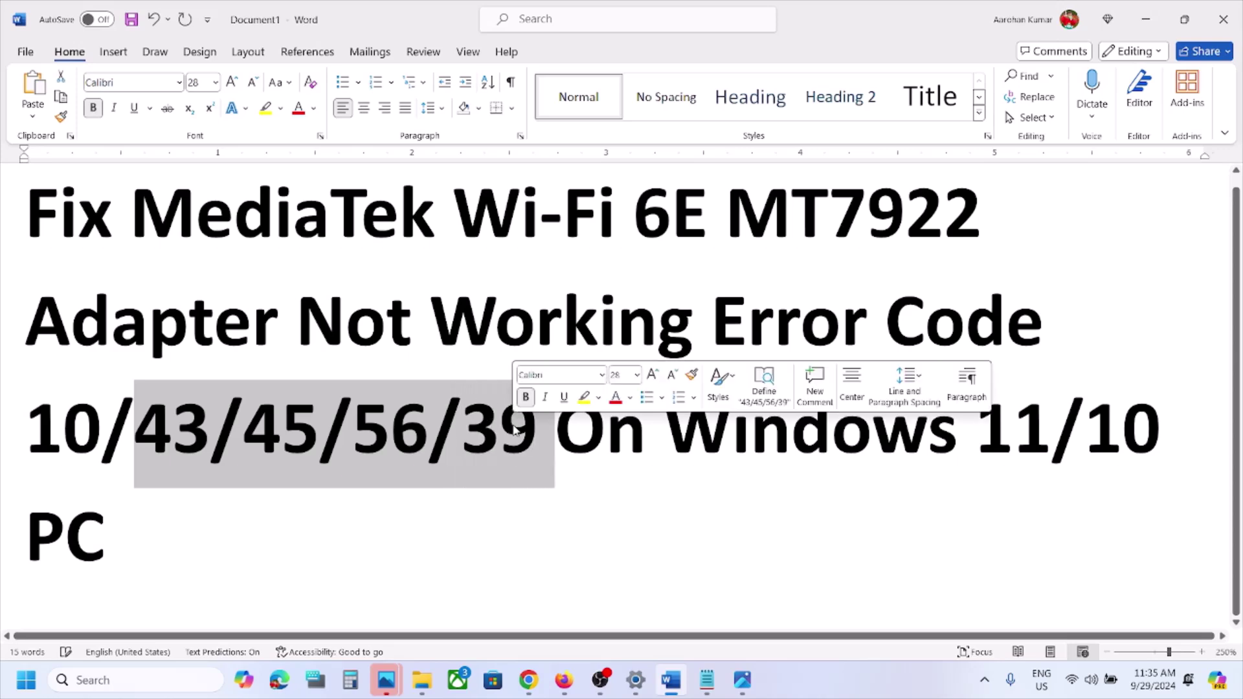
pyautogui.click(1143, 23)
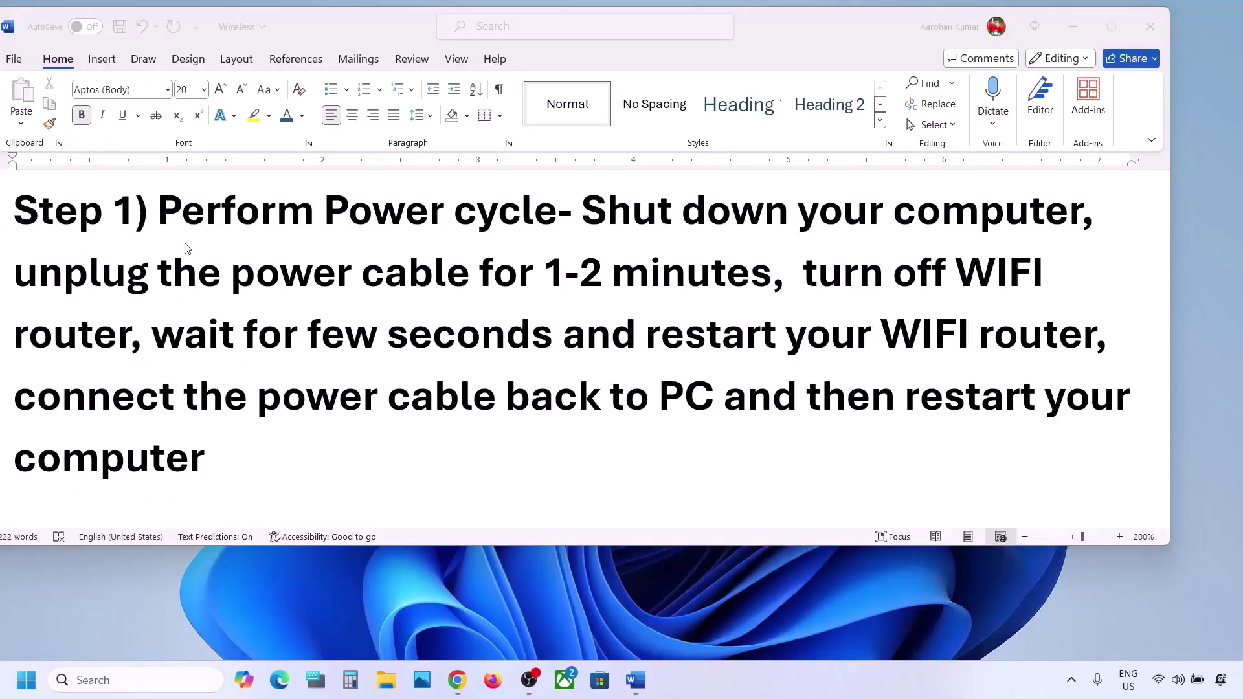
# Highlight 'Perform Power cycle' and show the Shut down option in the Start power menu
pyautogui.moveTo(157, 216); pyautogui.dragTo(548, 239)
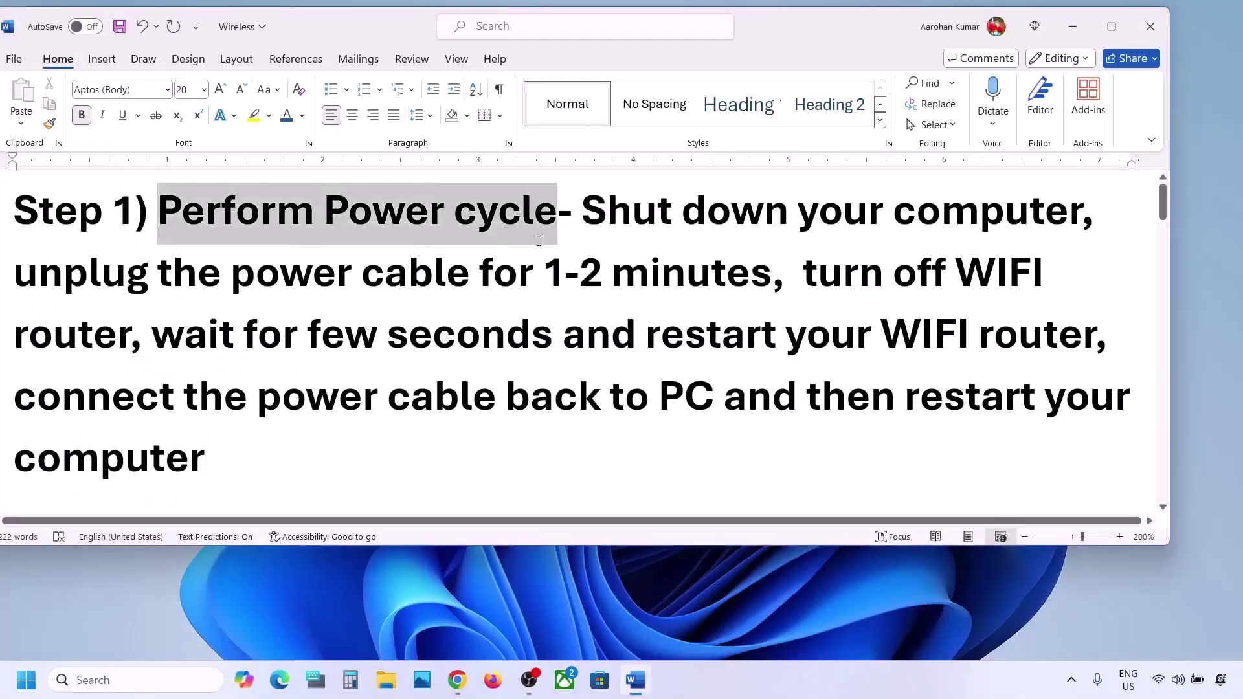
pyautogui.click(27, 687)
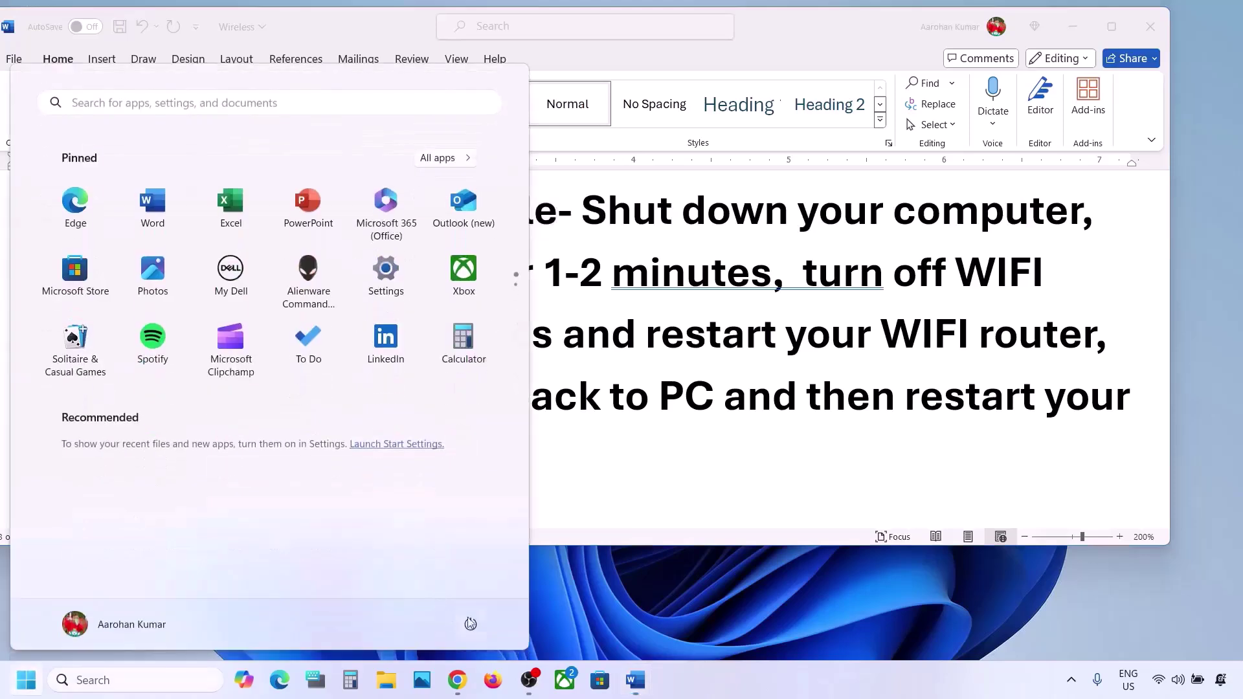
pyautogui.click(471, 625)
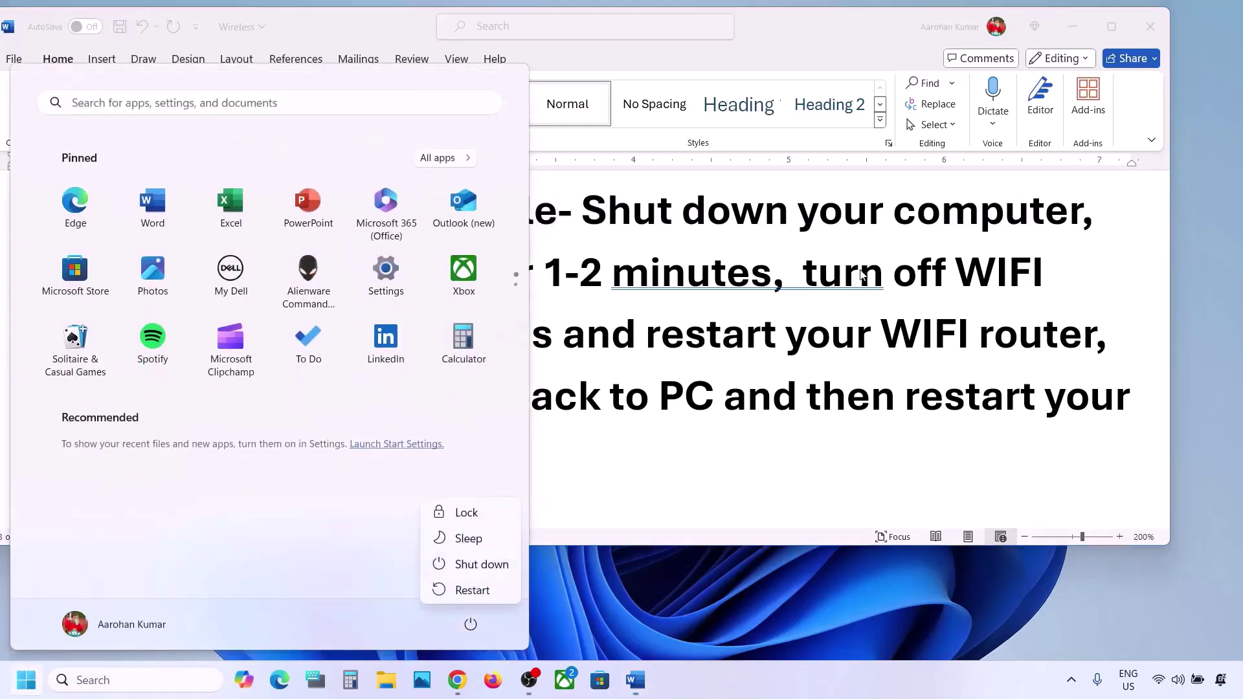
pyautogui.press('Escape')
pyautogui.press('Escape')
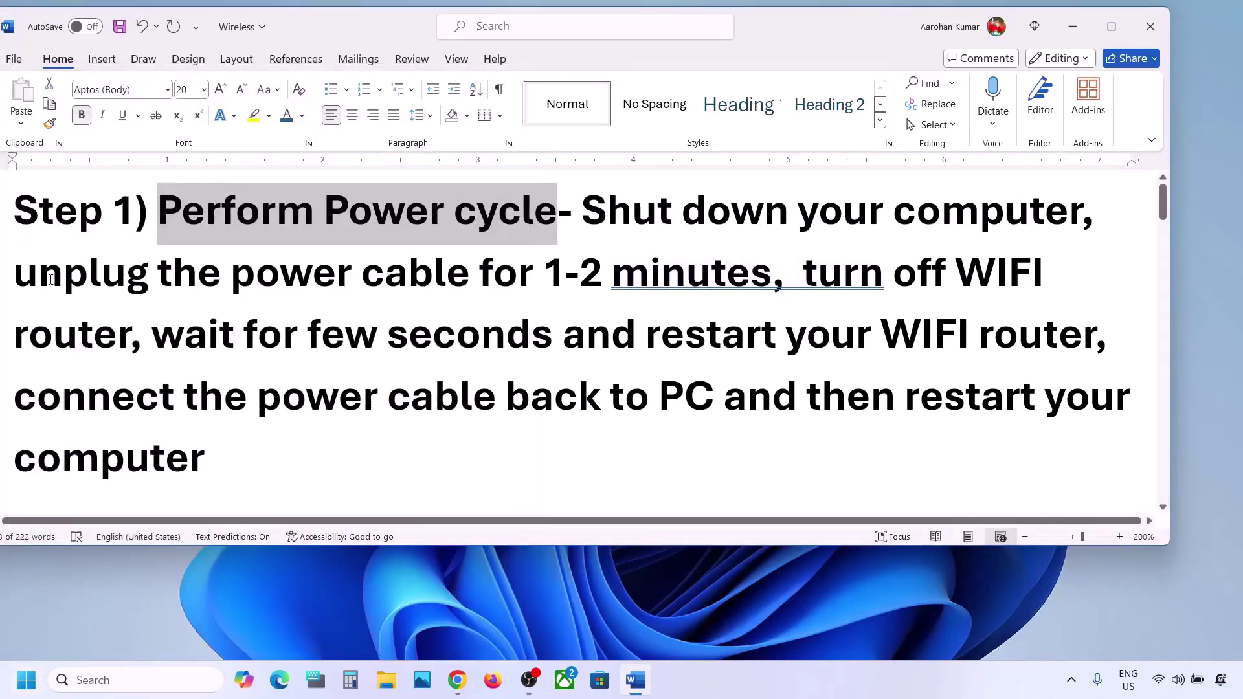
# Highlight the unplug, restart-router and reconnect-power instructions, then scroll to Step 2
pyautogui.moveTo(51, 279); pyautogui.dragTo(142, 349)
pyautogui.click(803, 286)
pyautogui.click(143, 349)
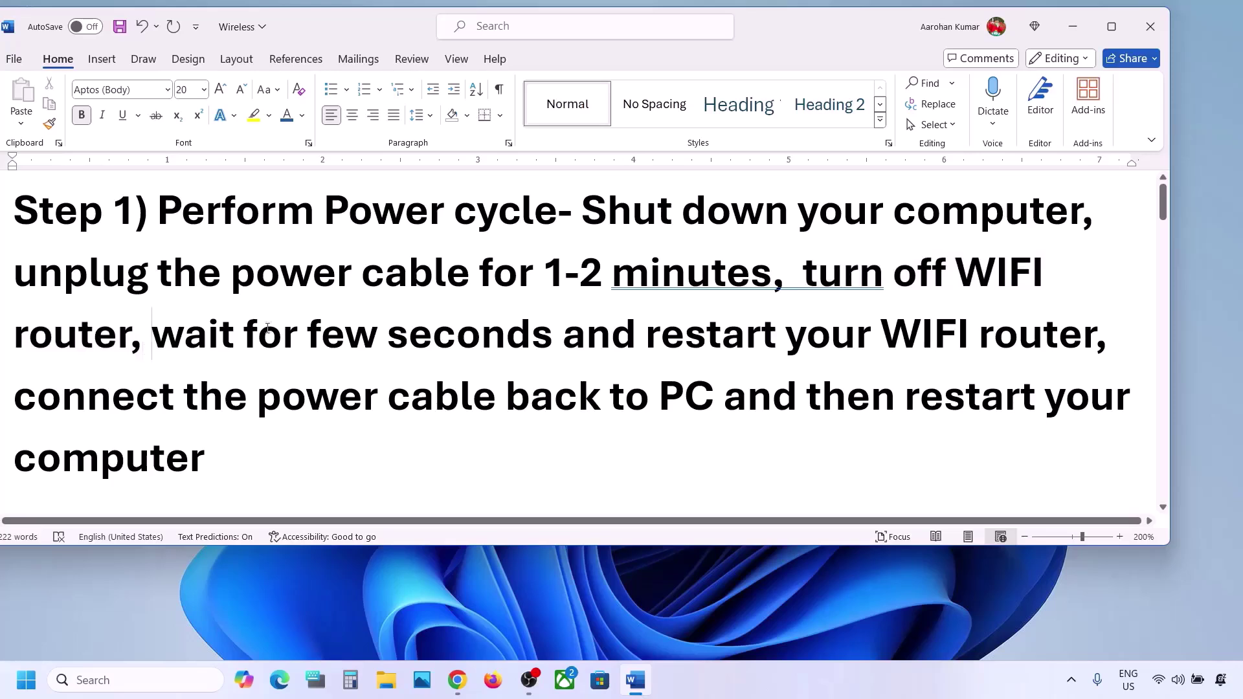
pyautogui.moveTo(268, 329); pyautogui.dragTo(1032, 345)
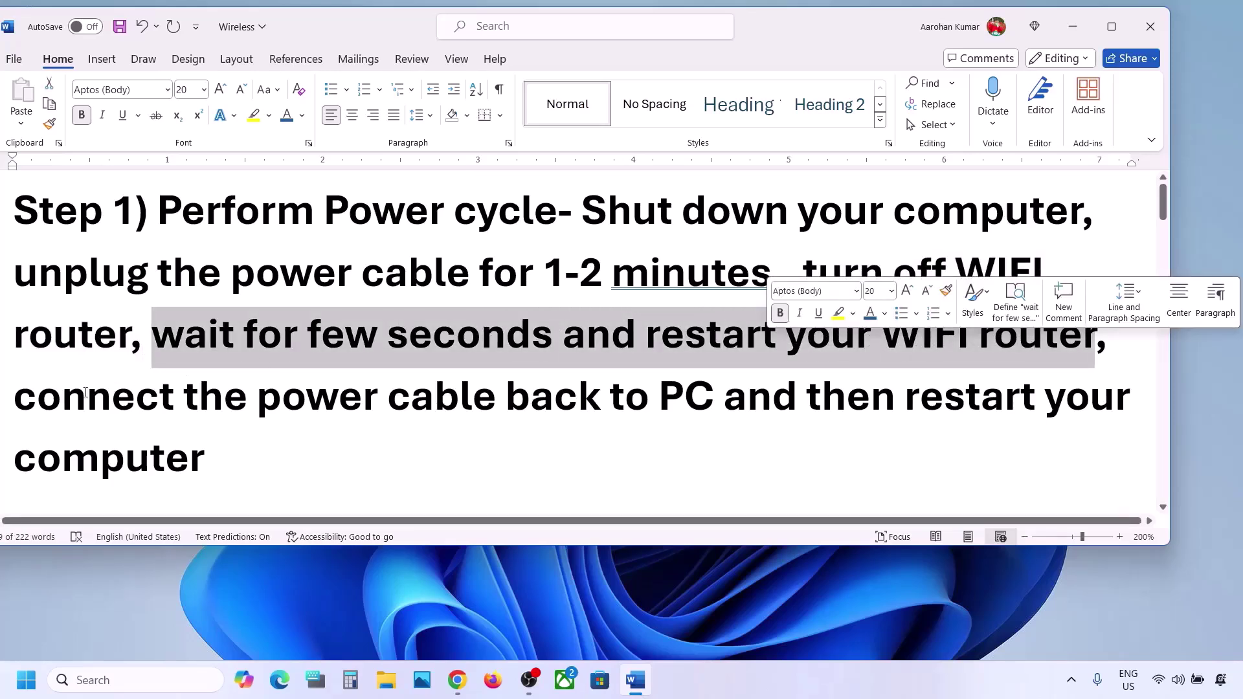
pyautogui.moveTo(23, 399); pyautogui.dragTo(831, 449)
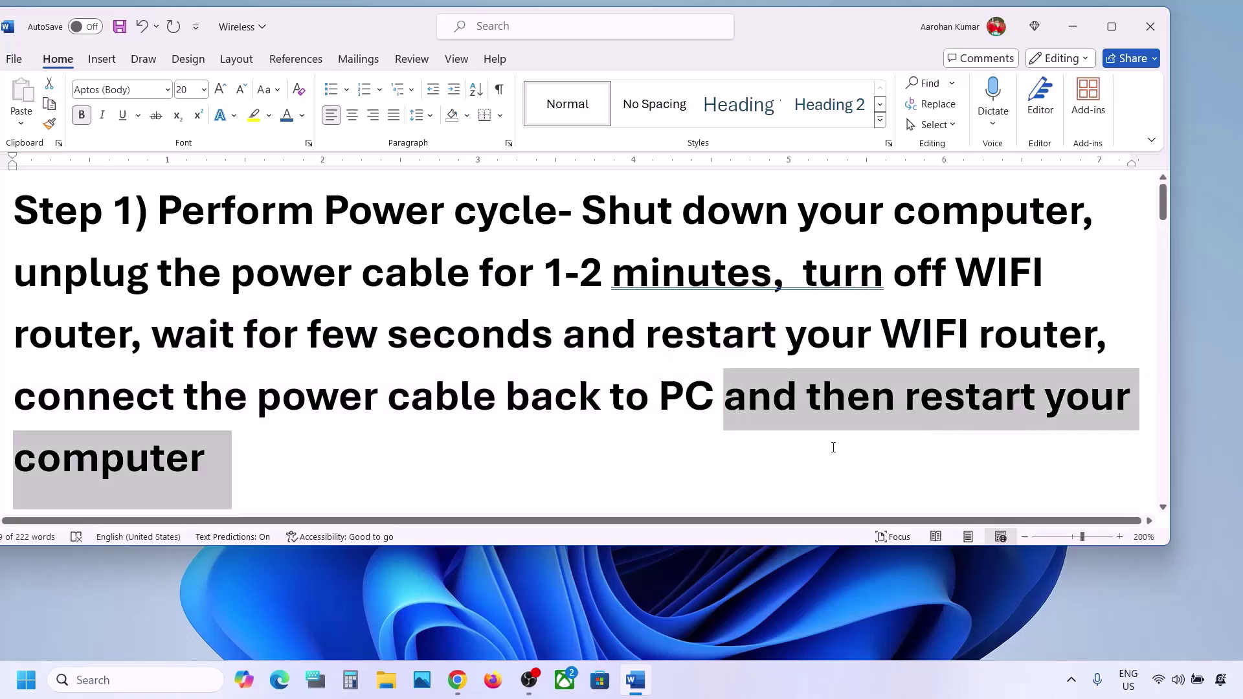
pyautogui.click(439, 481)
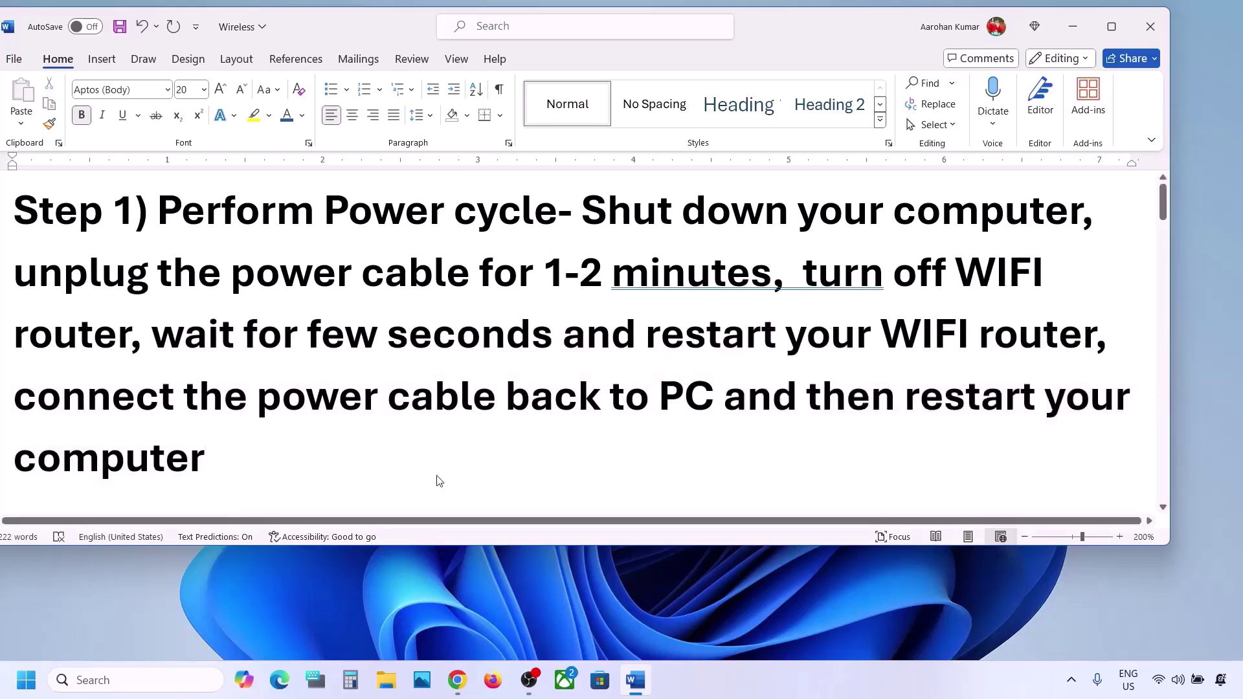
pyautogui.scroll(-4, 439, 481)
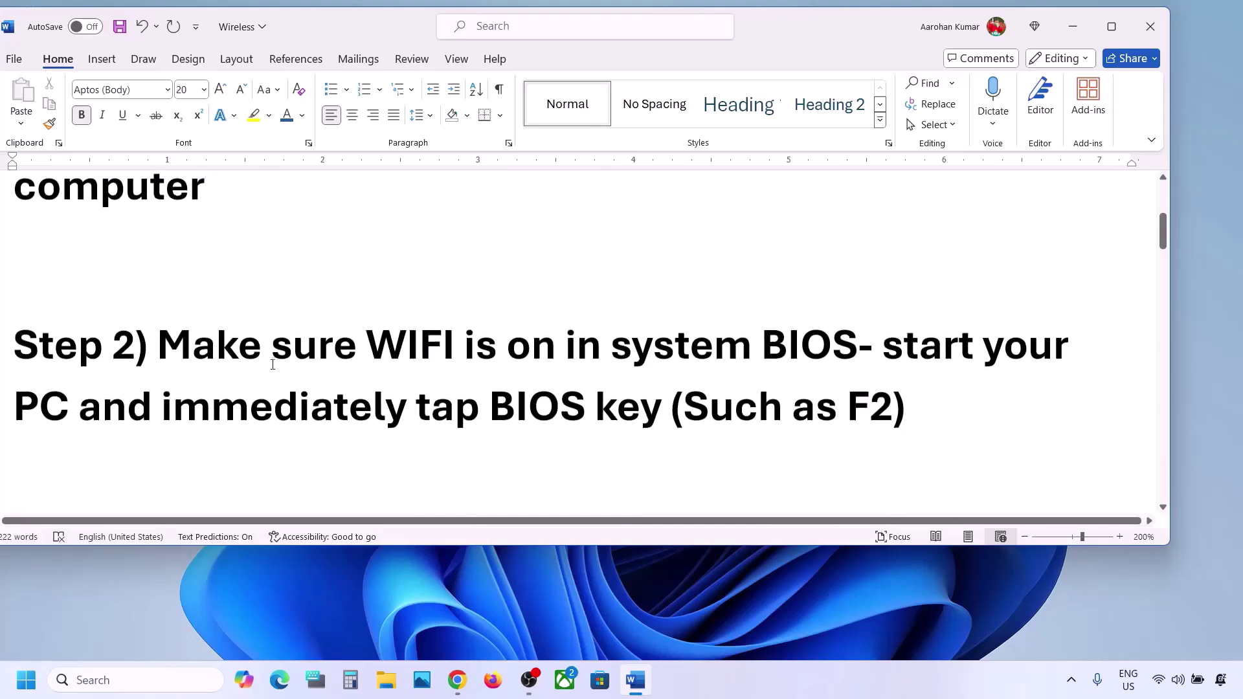
# Highlight 'Make sure WIFI is on in system BIOS' and show the Start power options
pyautogui.moveTo(167, 346); pyautogui.dragTo(640, 330)
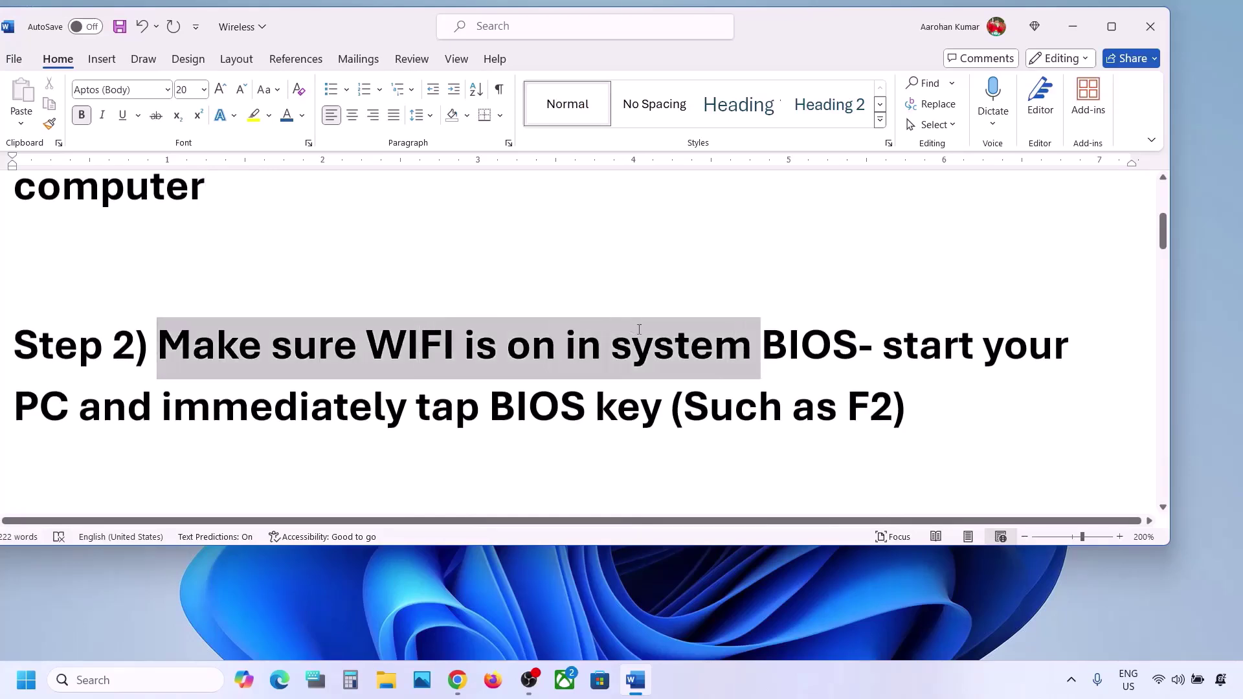
pyautogui.moveTo(750, 342); pyautogui.dragTo(817, 344)
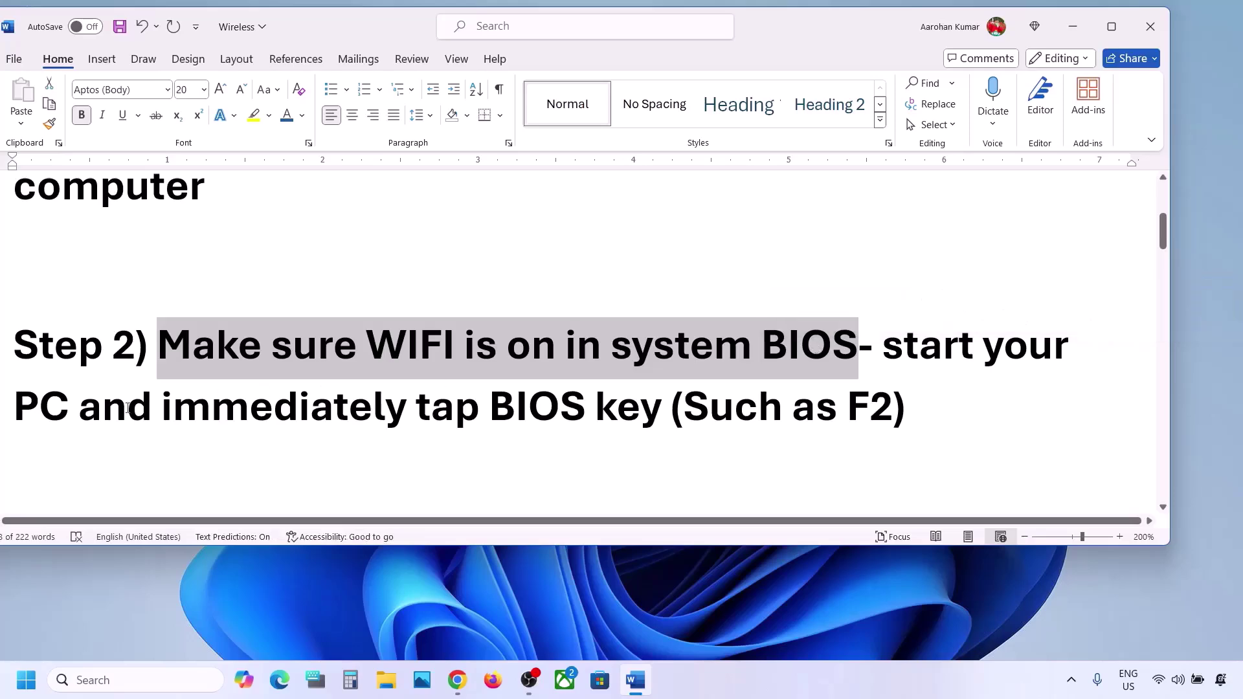
pyautogui.moveTo(92, 414); pyautogui.dragTo(504, 413)
pyautogui.click(503, 413)
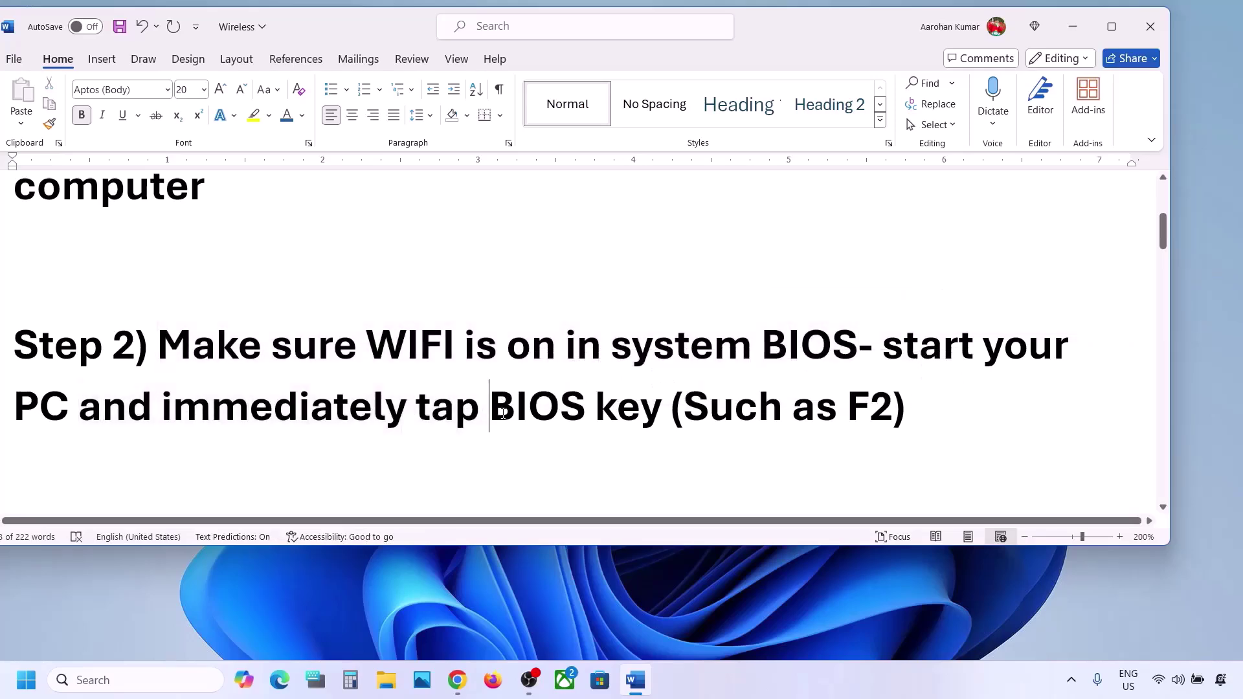
pyautogui.click(26, 680)
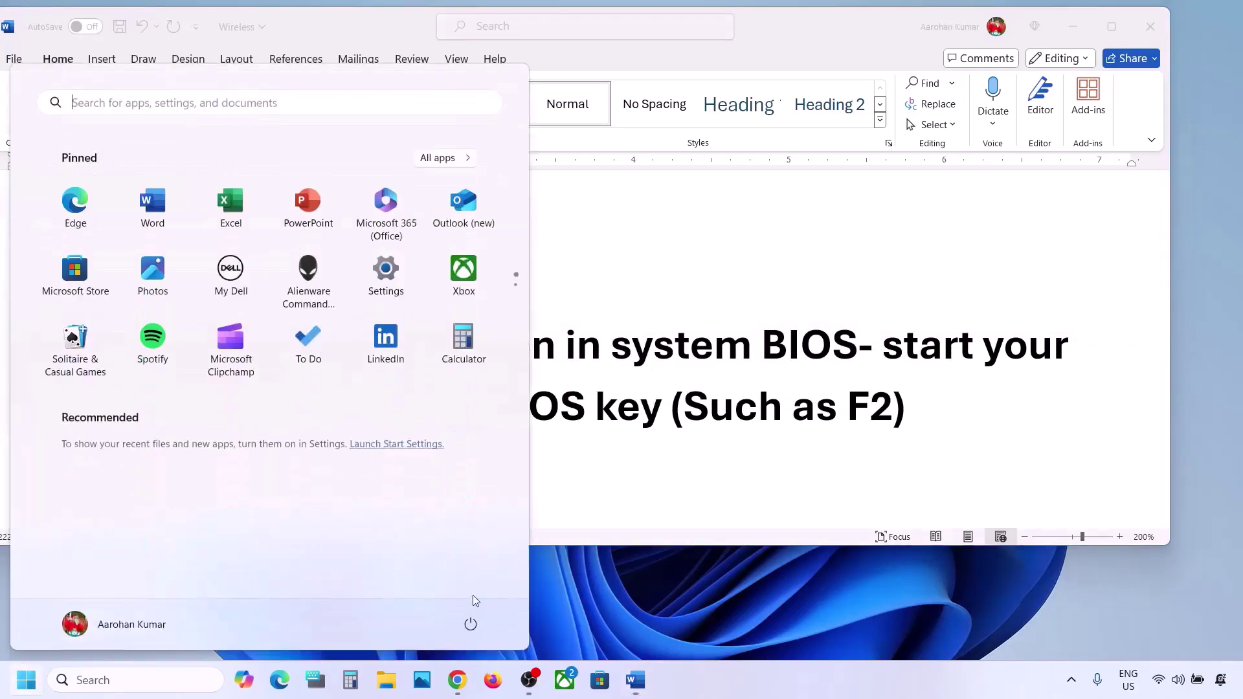
pyautogui.click(470, 625)
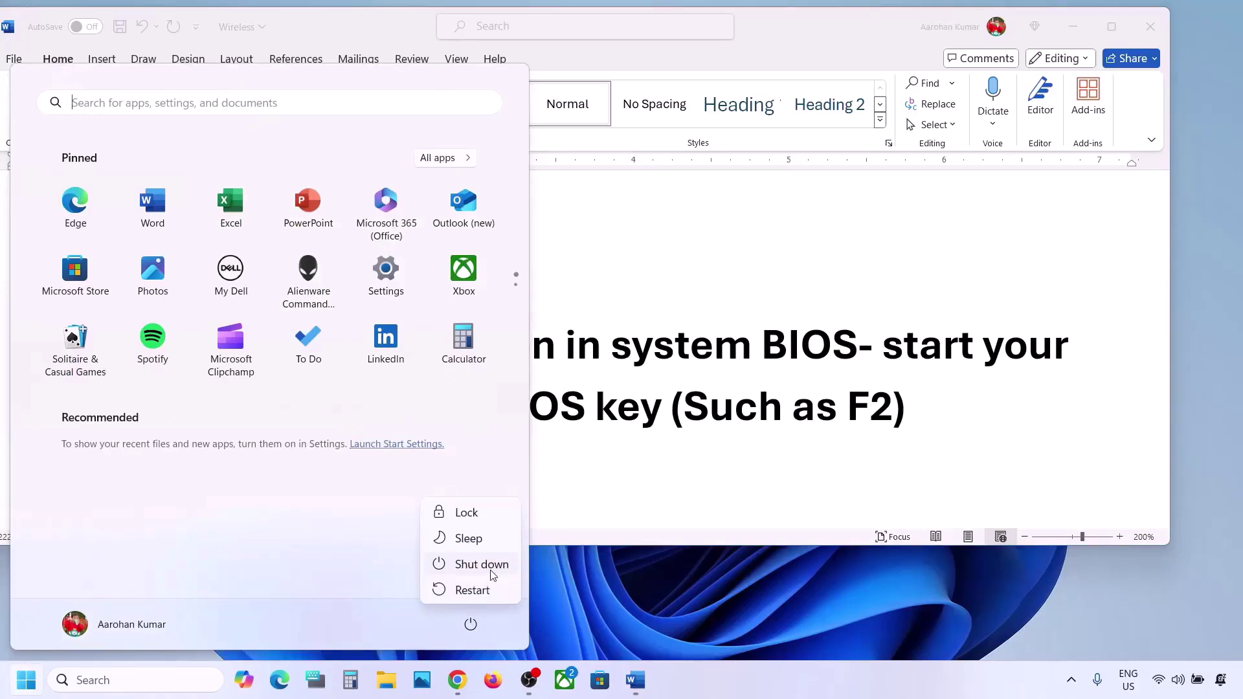
pyautogui.press('Escape')
pyautogui.press('Escape')
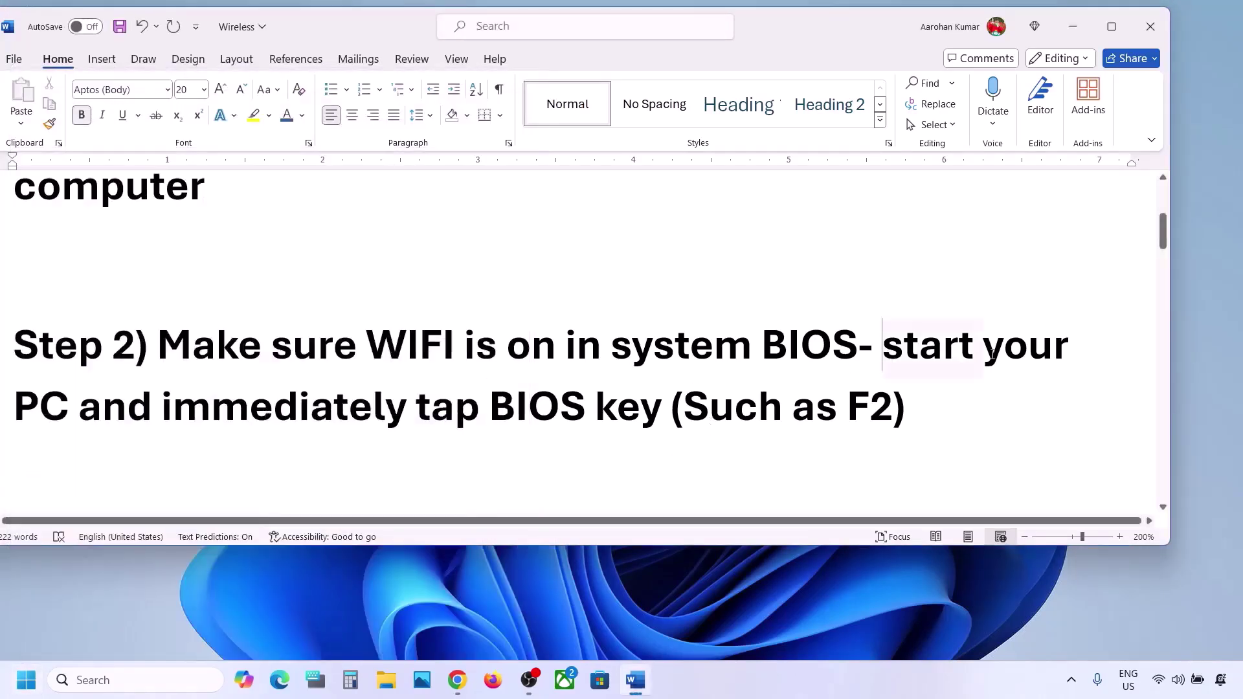
# Highlight the instructions to start the PC and immediately tap the BIOS key, such as F2
pyautogui.moveTo(993, 354); pyautogui.dragTo(869, 410)
pyautogui.click(641, 413)
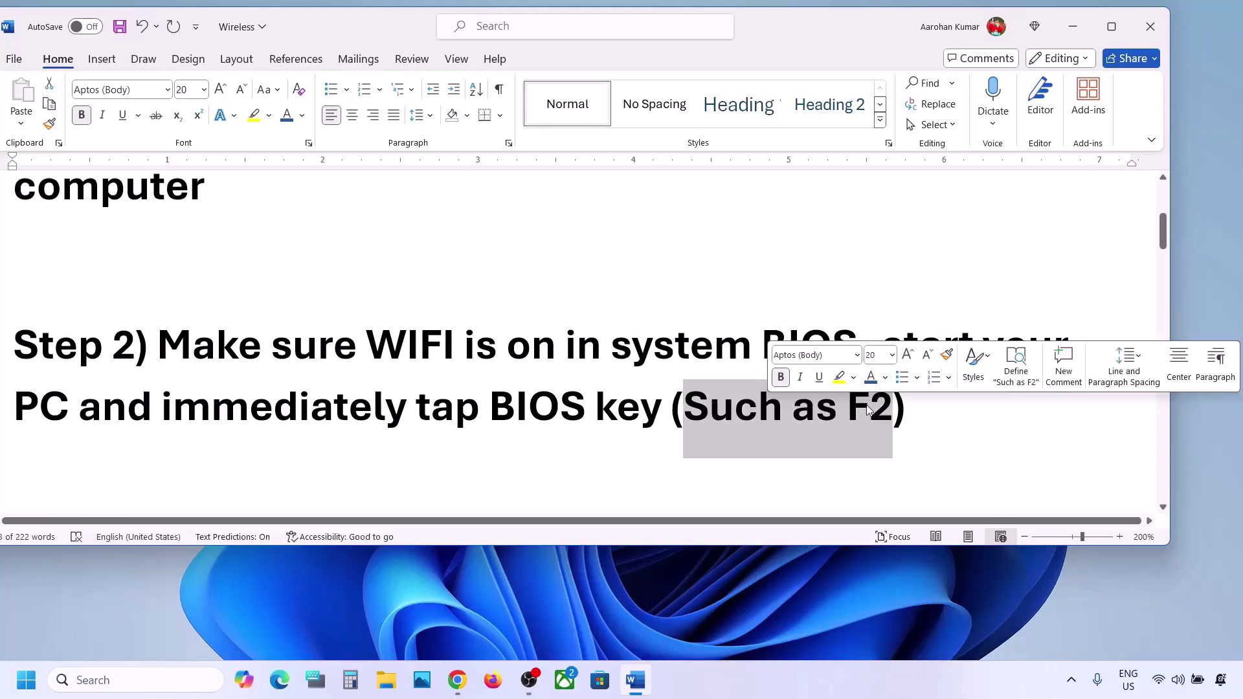
pyautogui.click(432, 406)
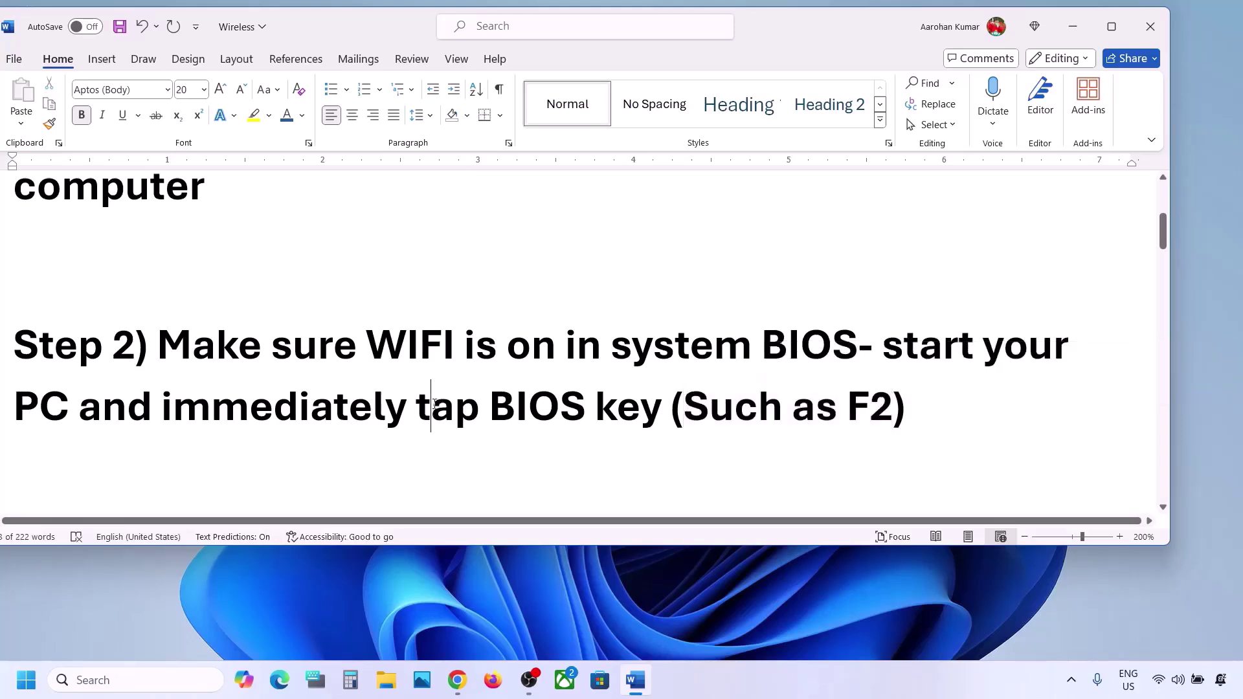
pyautogui.moveTo(490, 409); pyautogui.dragTo(641, 410)
pyautogui.click(298, 410)
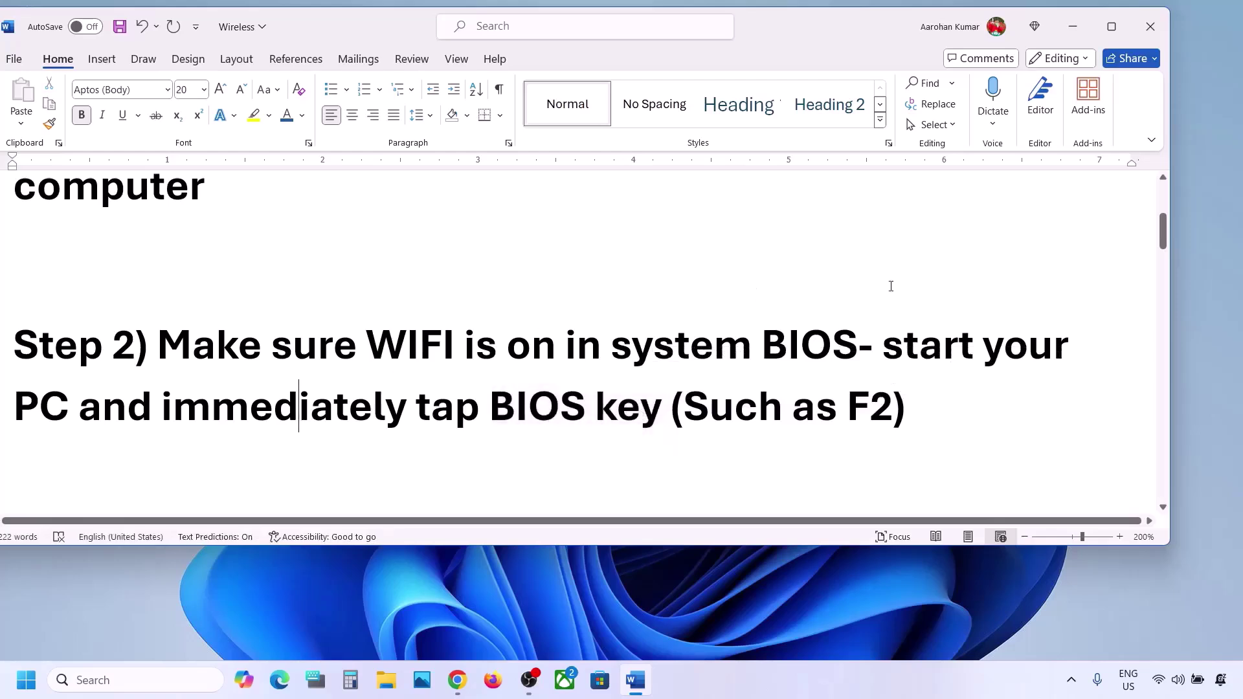
pyautogui.moveTo(880, 328); pyautogui.dragTo(669, 415)
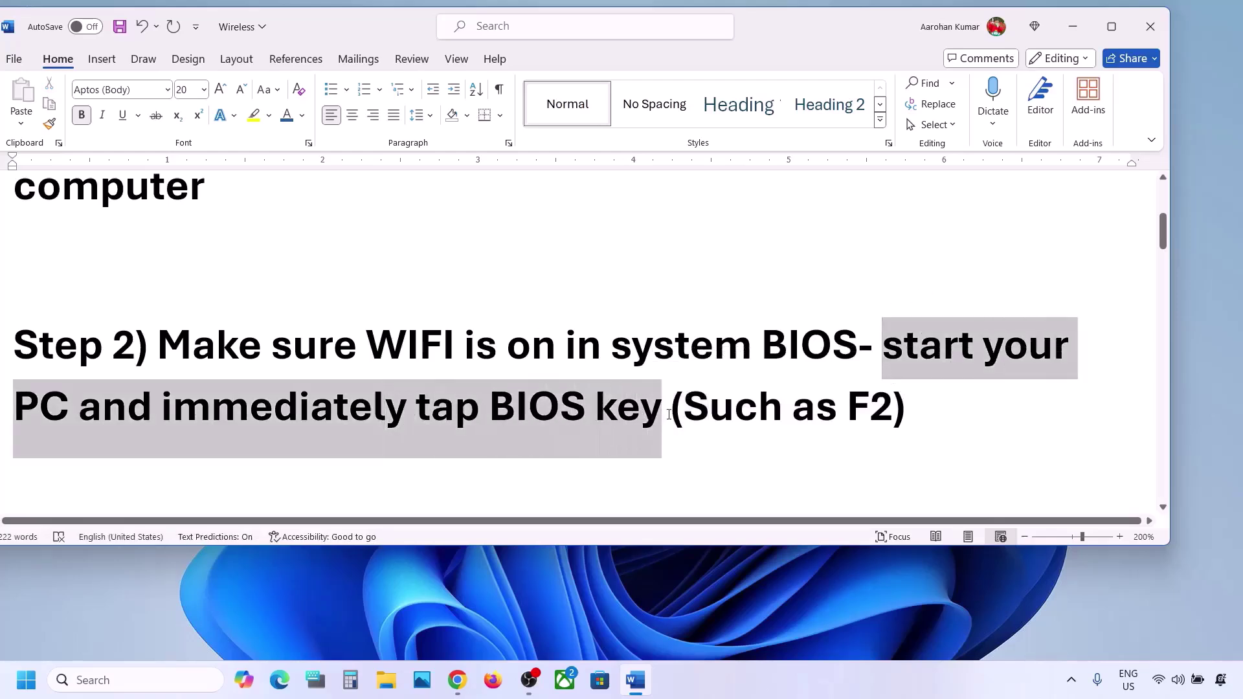
pyautogui.click(691, 414)
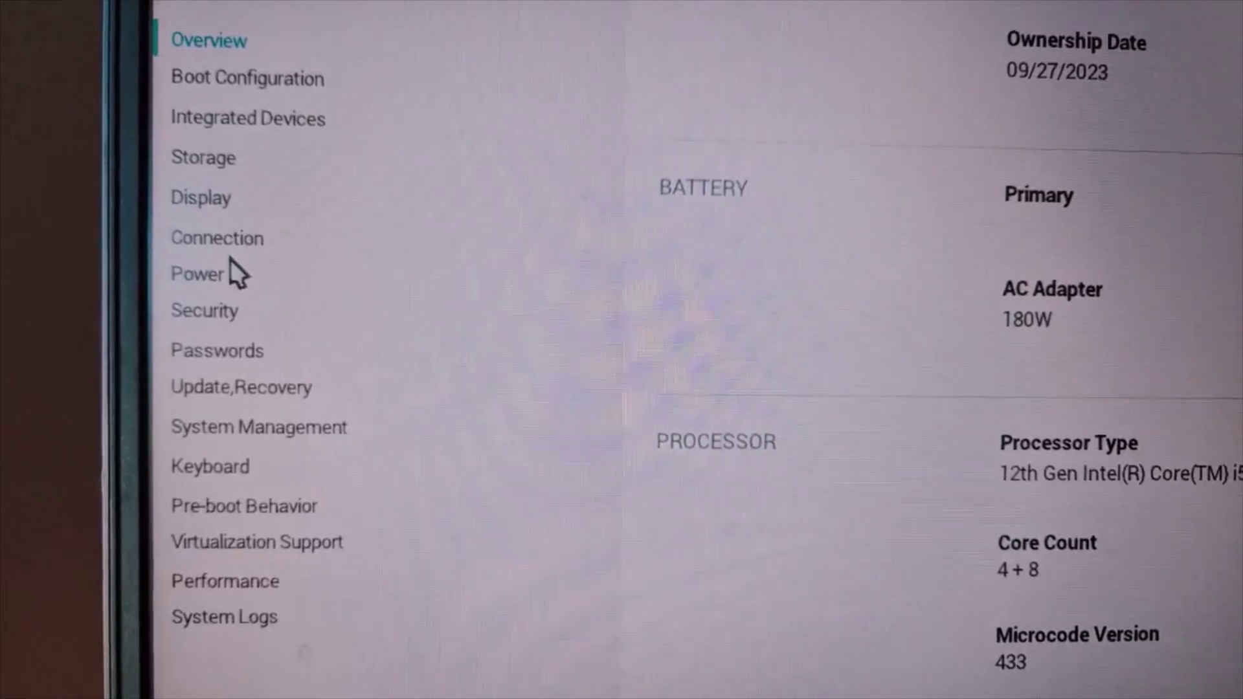
# Tick WLAN under Connection > Wireless Device Enable in Dell BIOS and apply the change
pyautogui.click(231, 258)
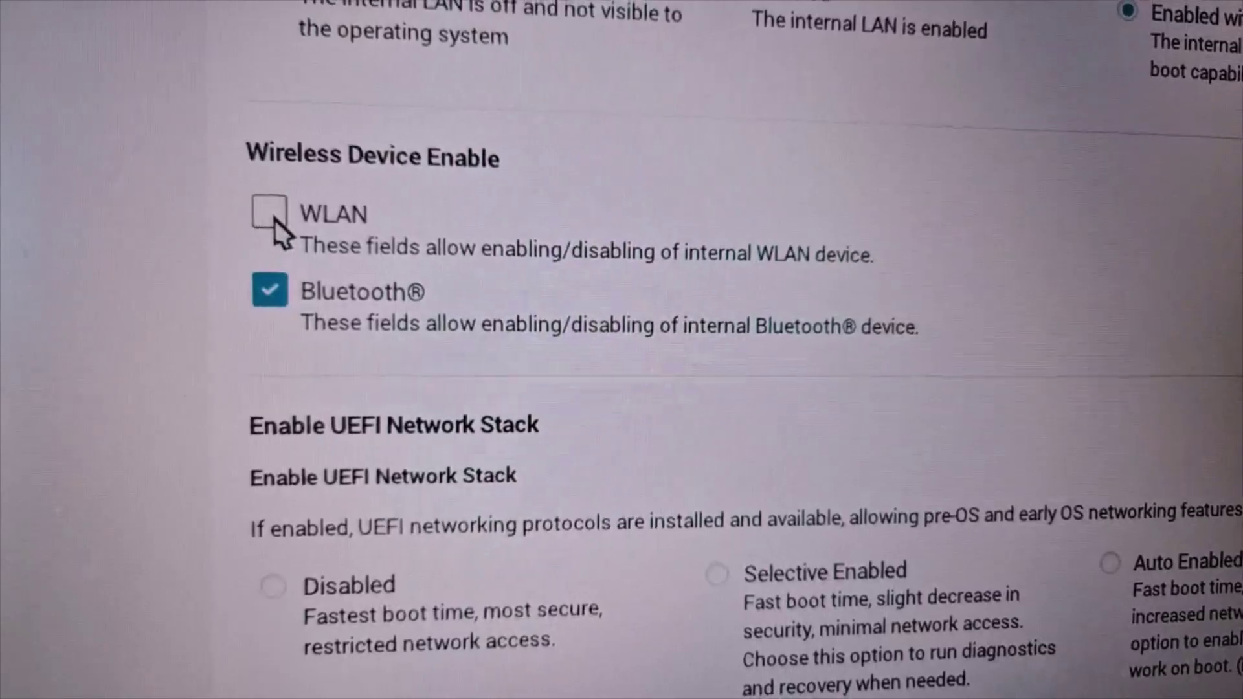
pyautogui.click(259, 213)
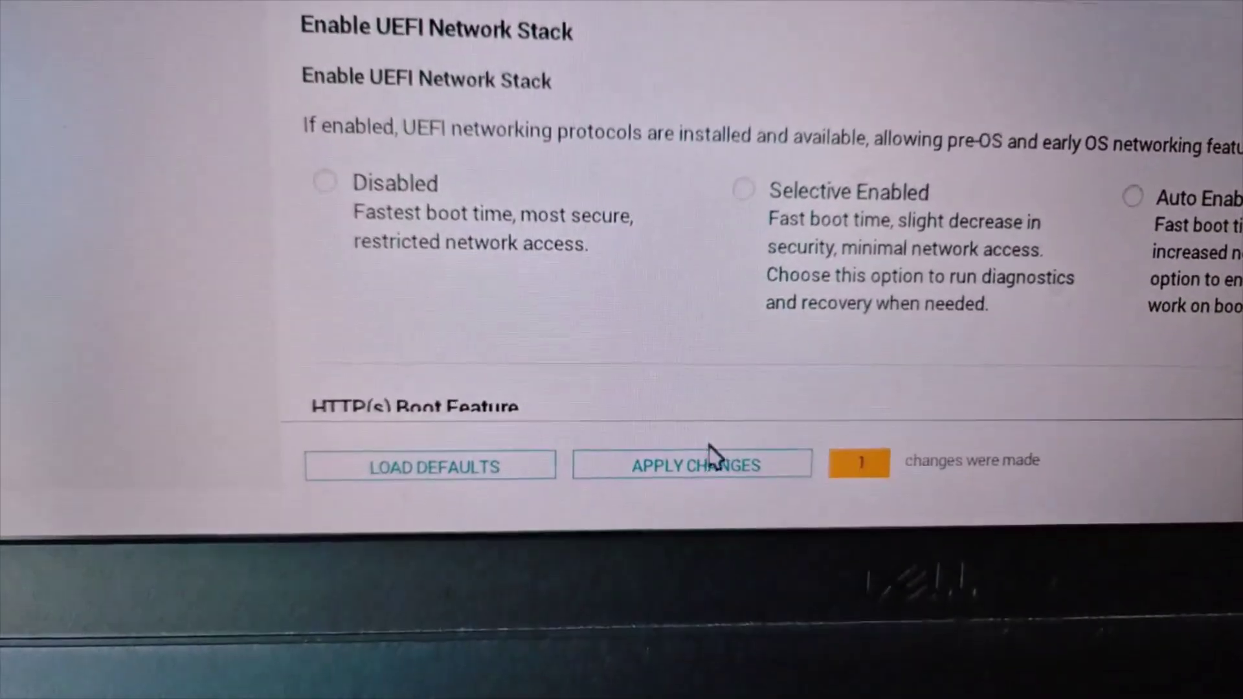
pyautogui.click(693, 487)
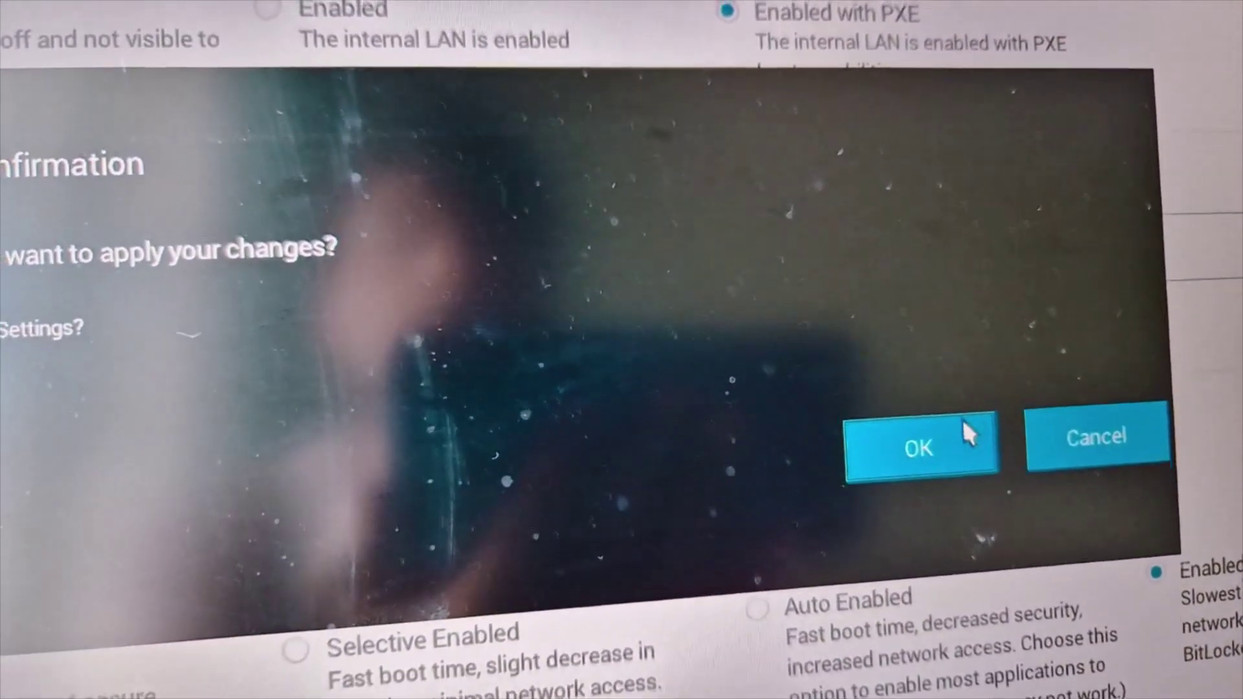
pyautogui.click(932, 451)
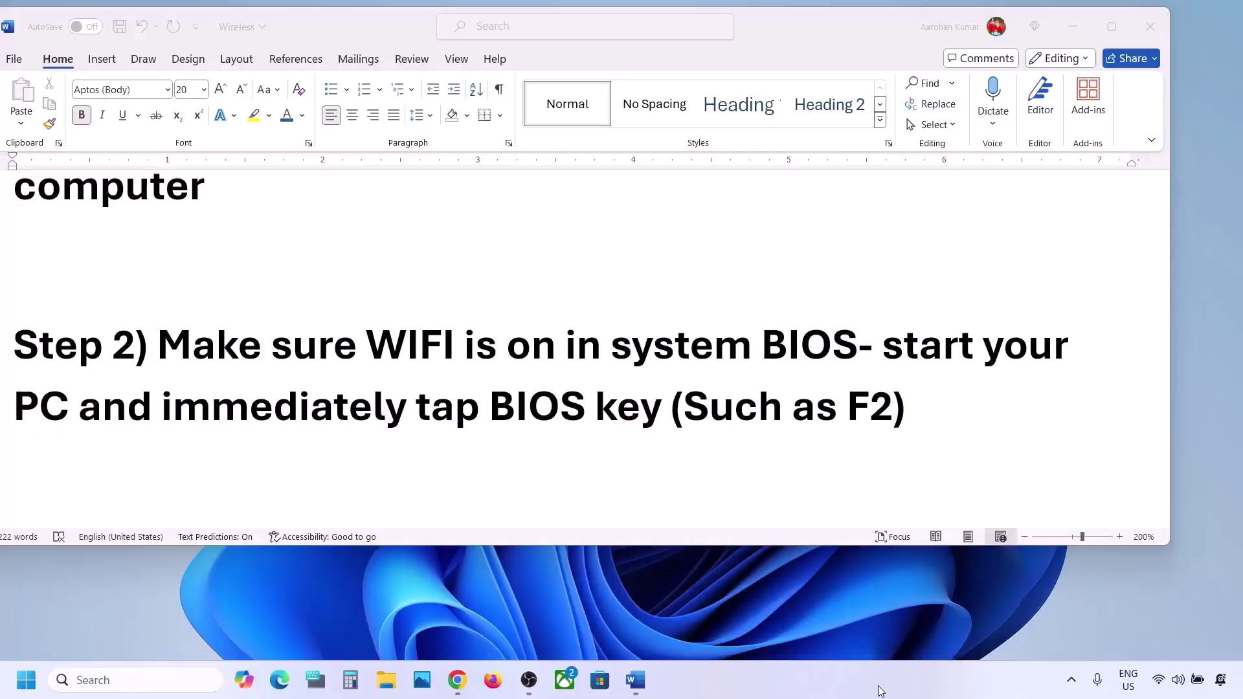
# Return to Word, scroll to Step 3, and select the ipconfig/flushdns command
pyautogui.click(506, 429)
pyautogui.scroll(-3, 505, 428)
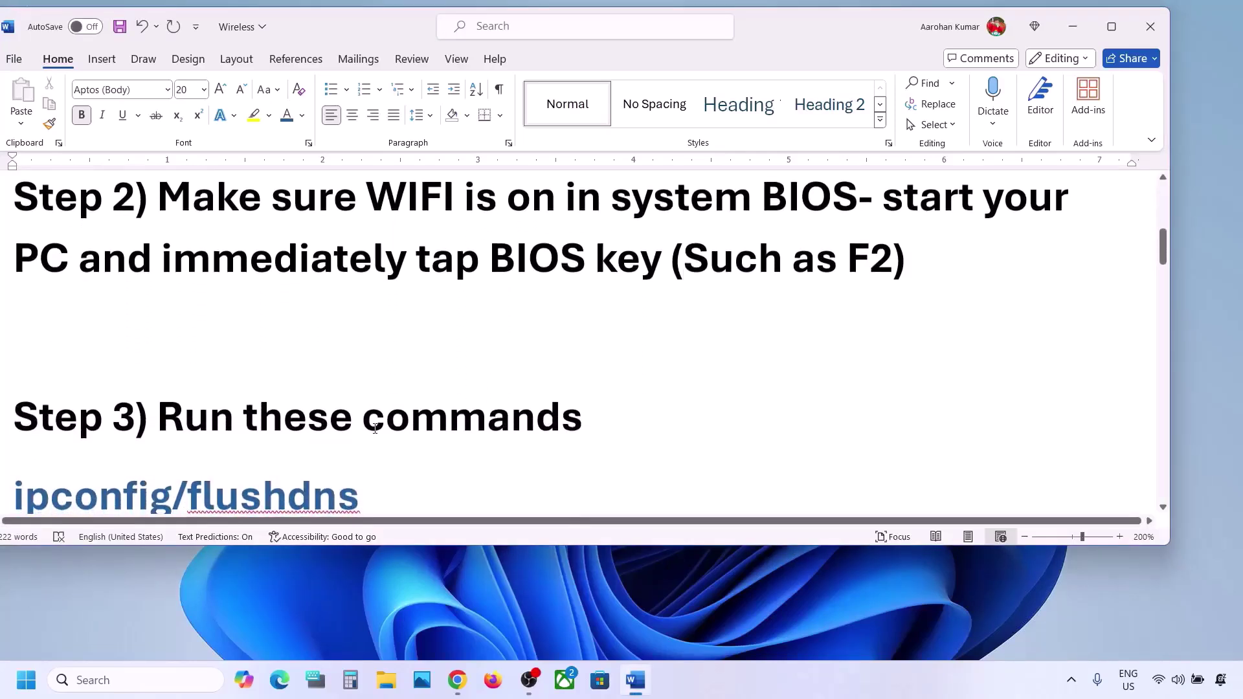
pyautogui.scroll(-3, 375, 429)
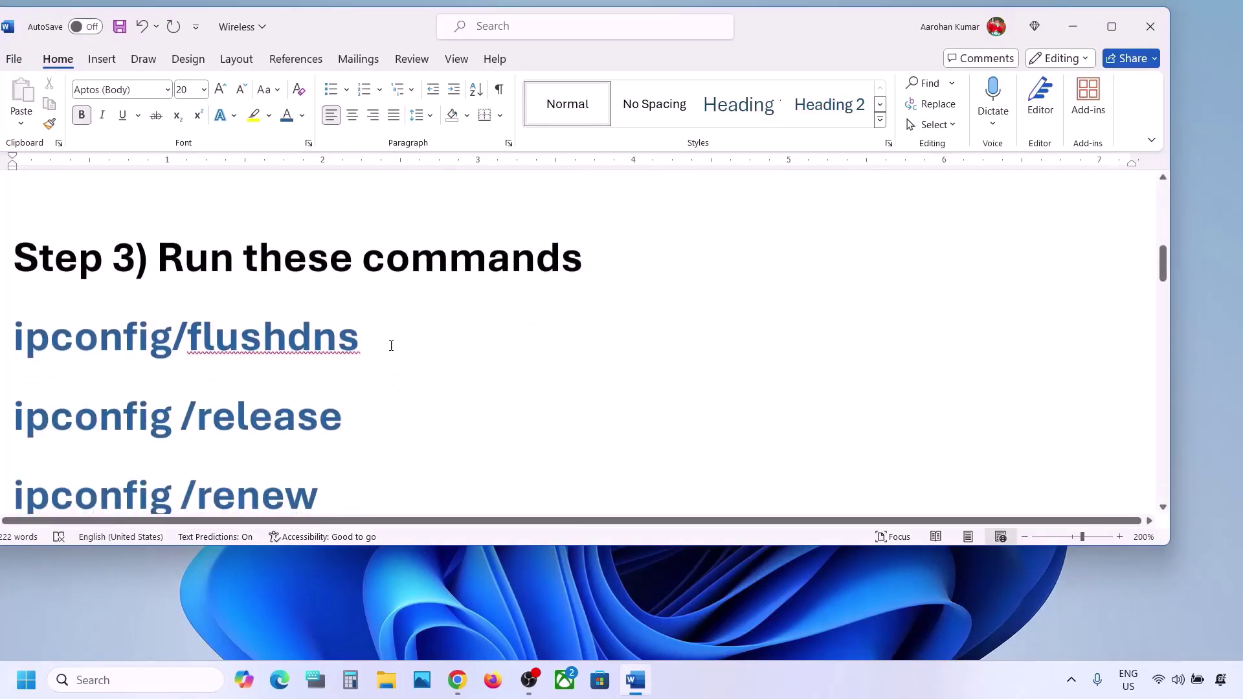
pyautogui.moveTo(389, 342); pyautogui.dragTo(75, 346)
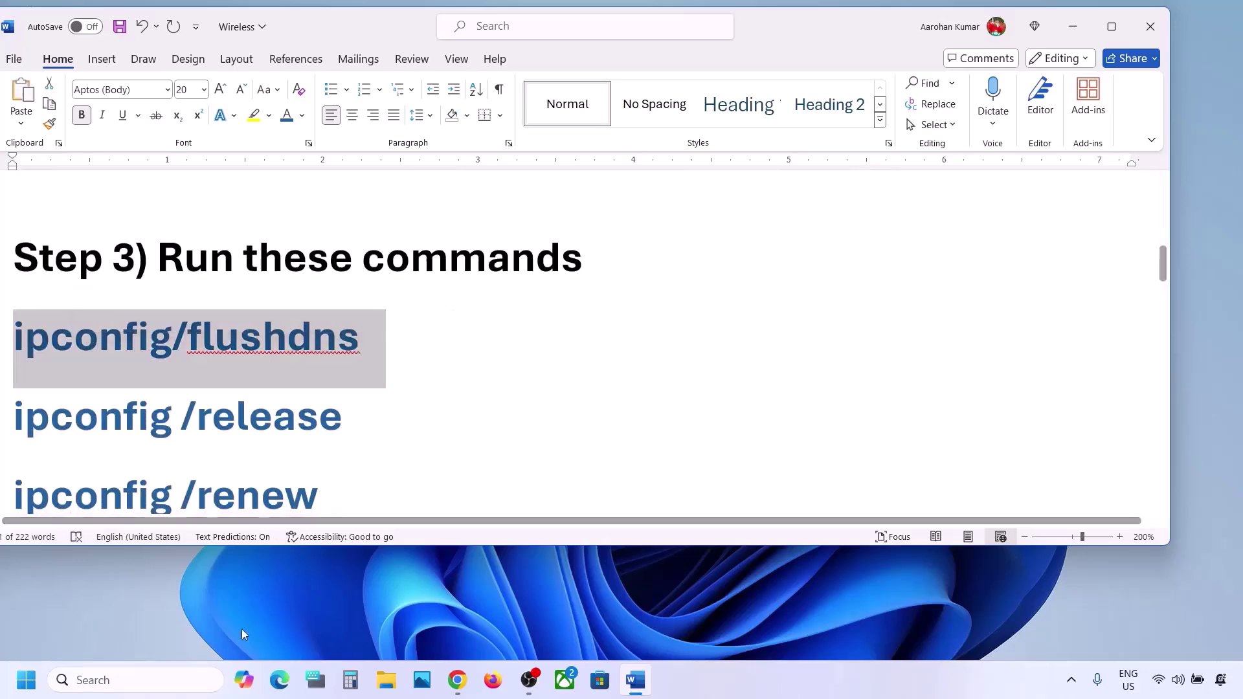
pyautogui.click(134, 678)
# Open Command Prompt as administrator via a 'cmd' search and run ipconfig/flushdns
pyautogui.write('cmd')
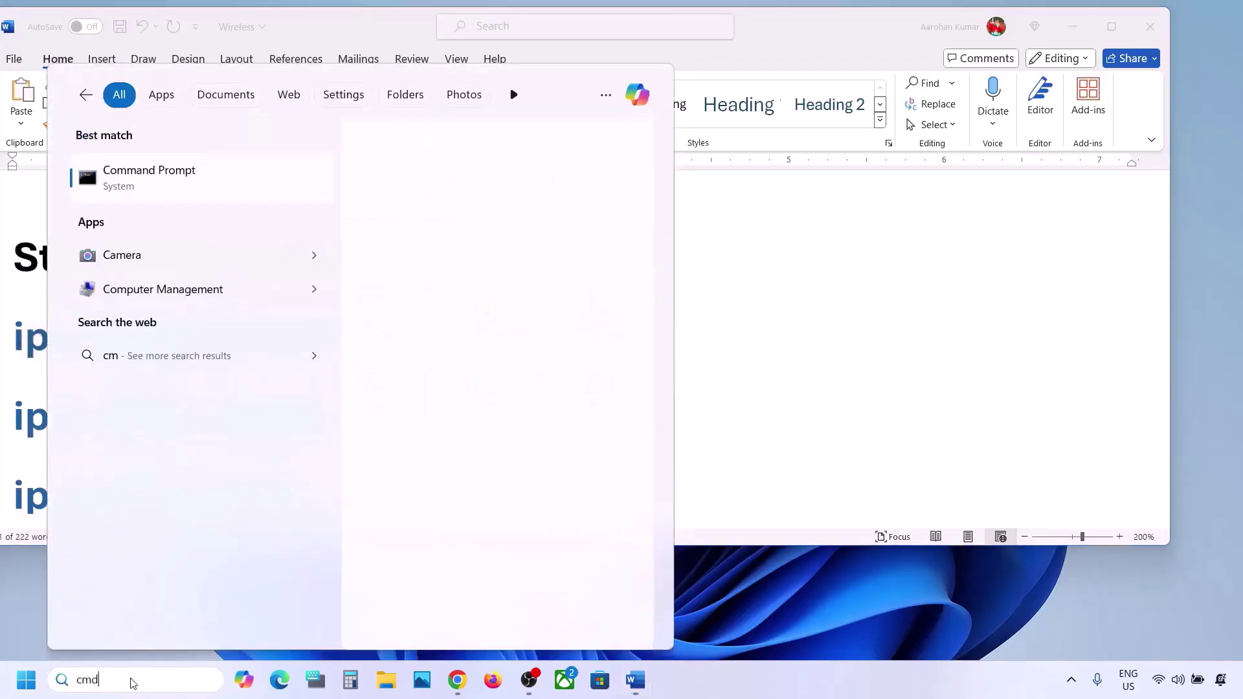
pyautogui.rightClick(180, 179)
pyautogui.click(249, 195)
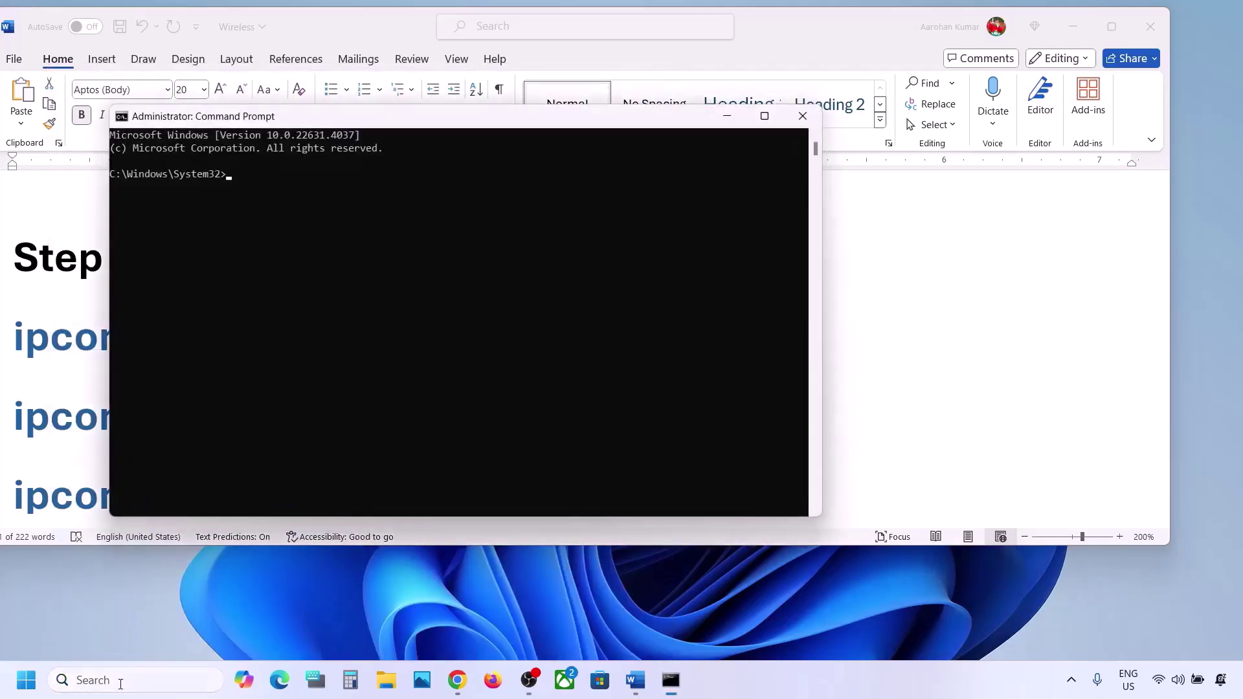
pyautogui.click(121, 683)
pyautogui.write('cmd')
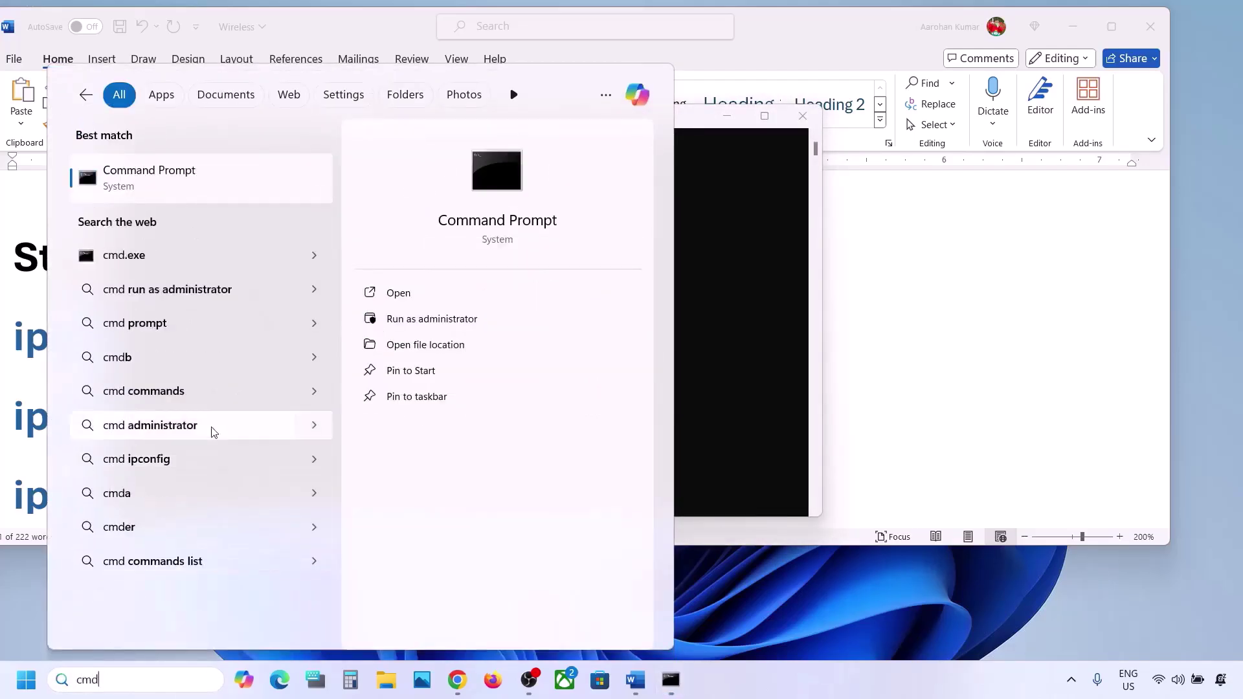
pyautogui.rightClick(214, 183)
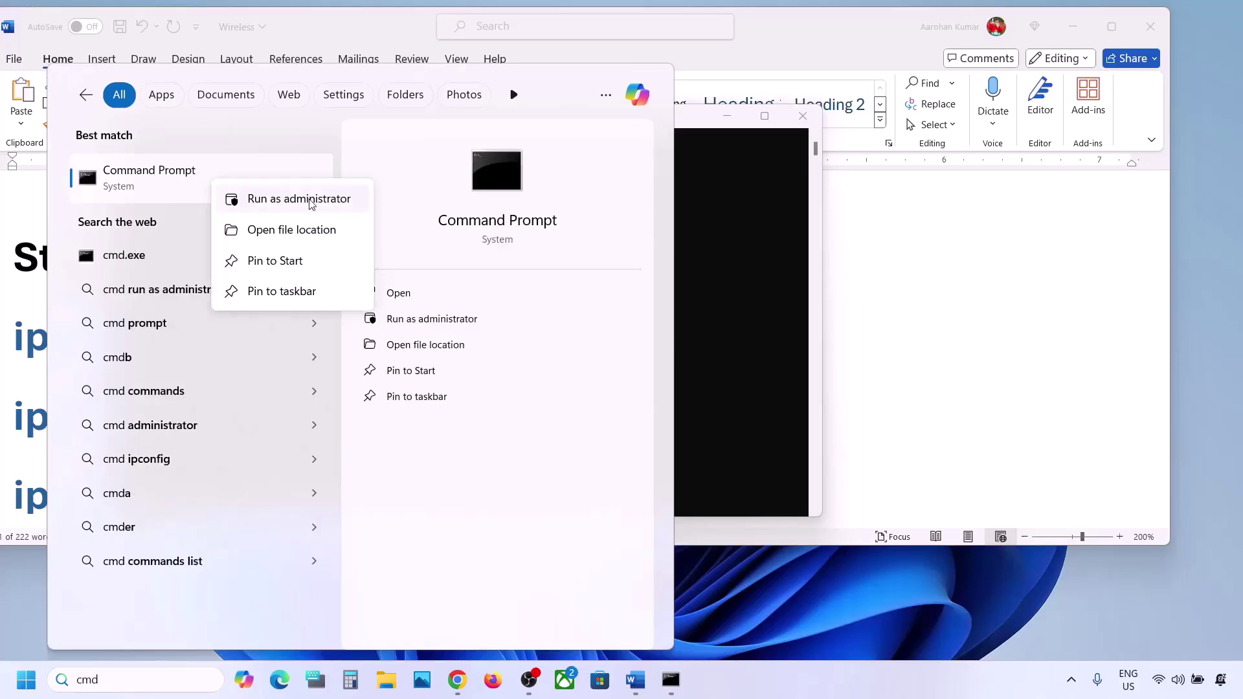
pyautogui.click(729, 235)
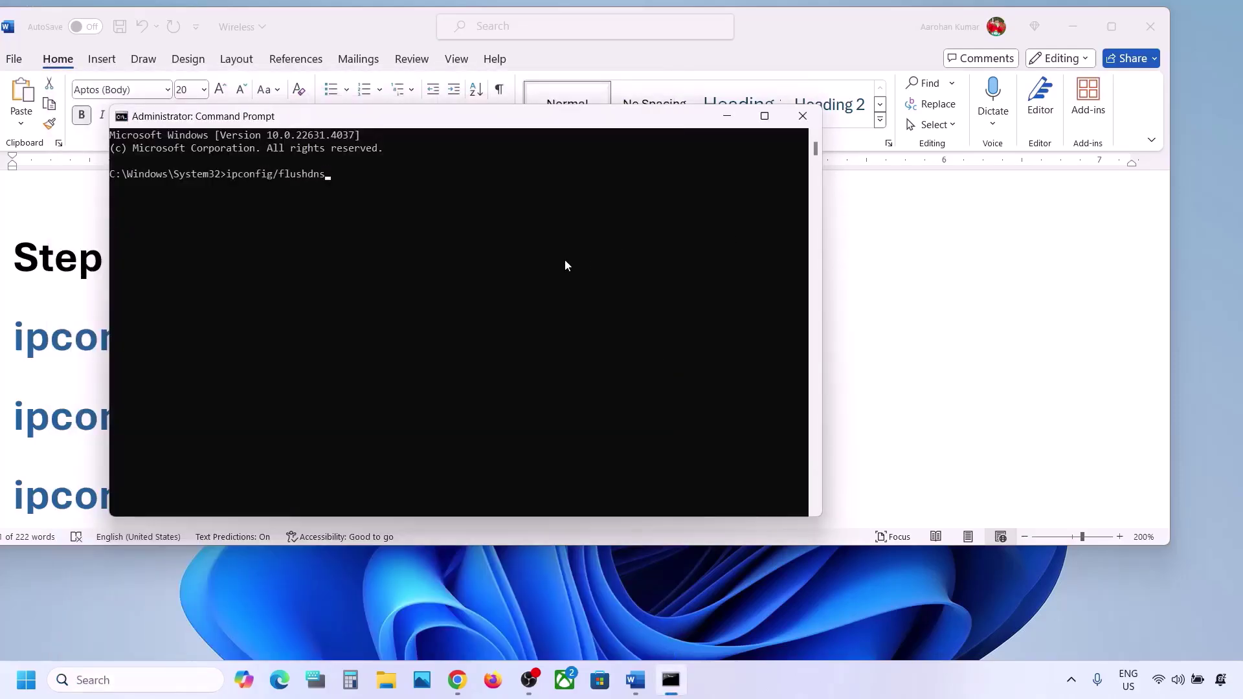
pyautogui.press('Return')
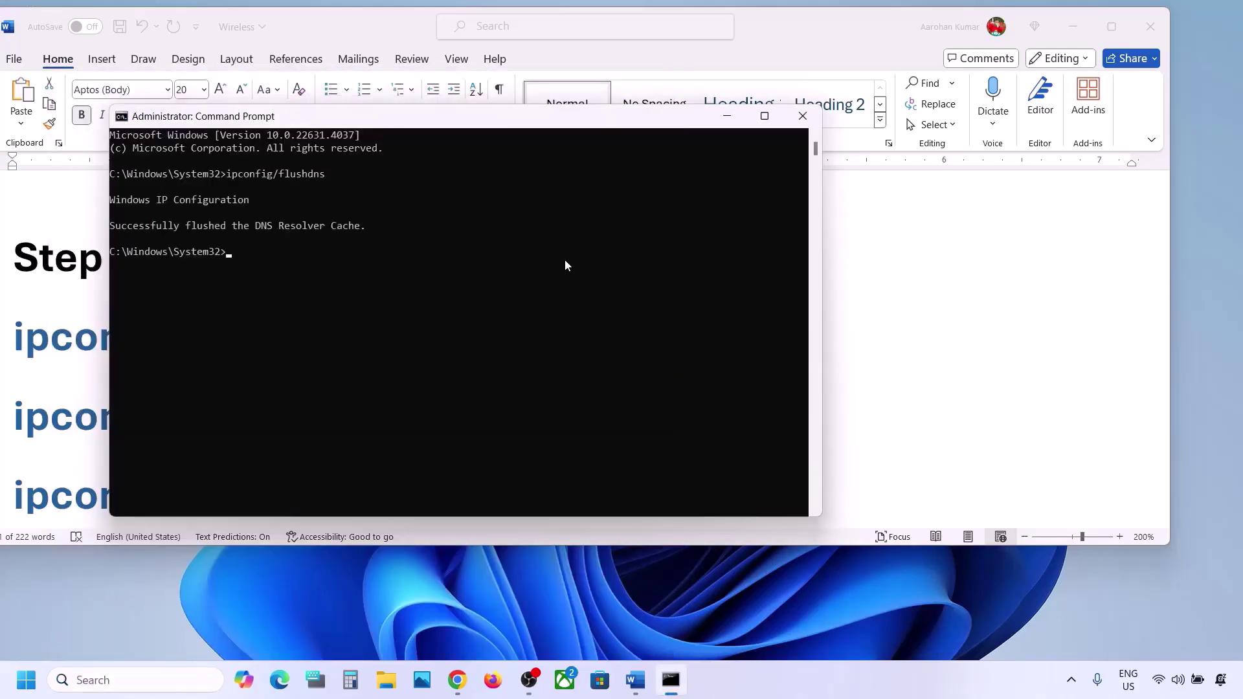
# Copy ipconfig /release and ipconfig /renew from Word and run them in Command Prompt
pyautogui.click(1113, 11)
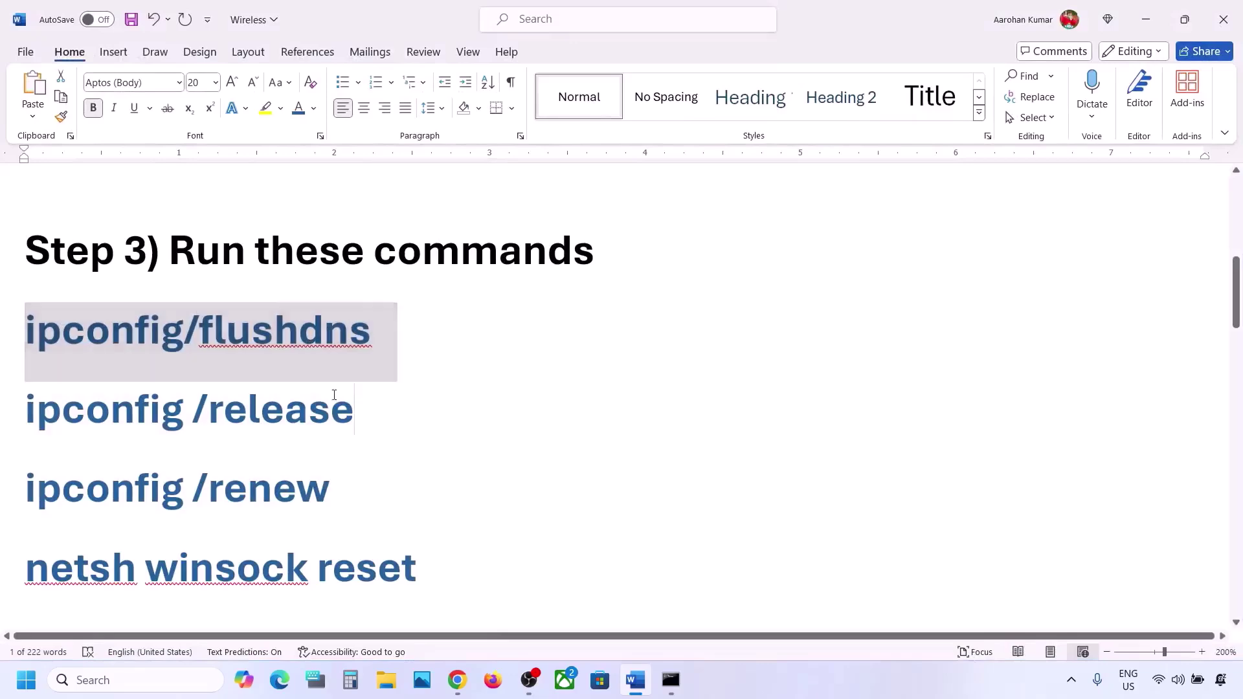
pyautogui.tripleClick(335, 394)
pyautogui.hotkey('alt', 'Tab')
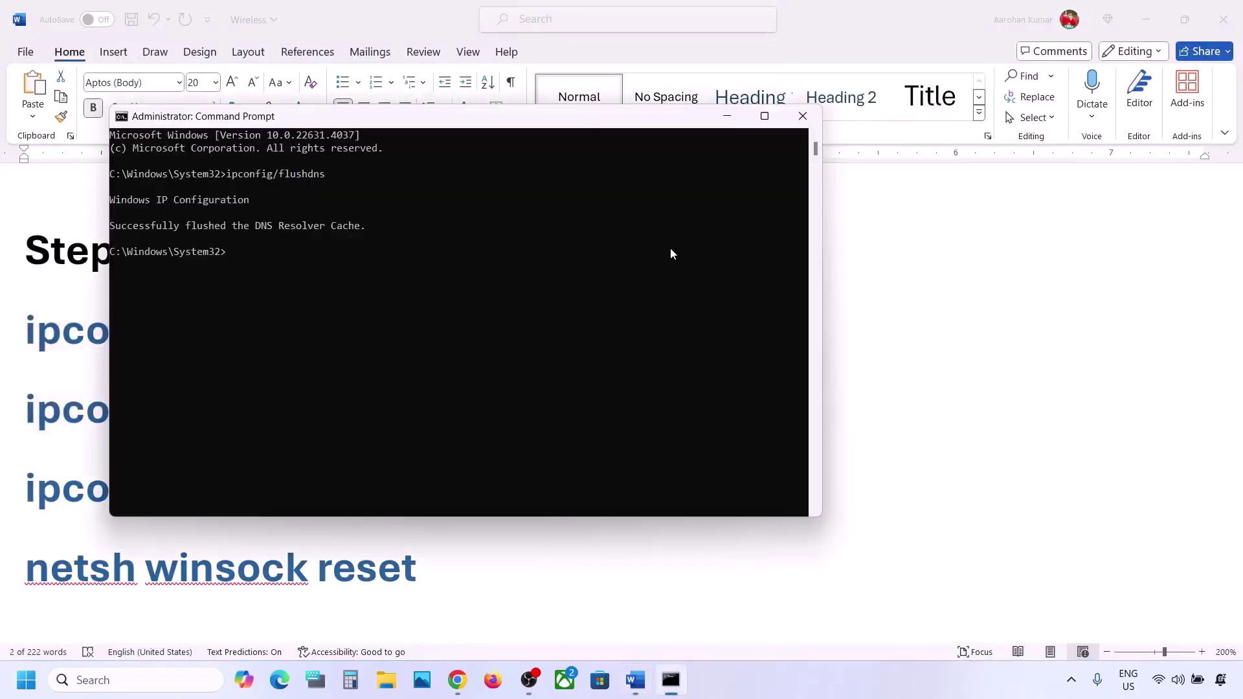
pyautogui.press('Return')
pyautogui.hotkey('alt', 'Tab')
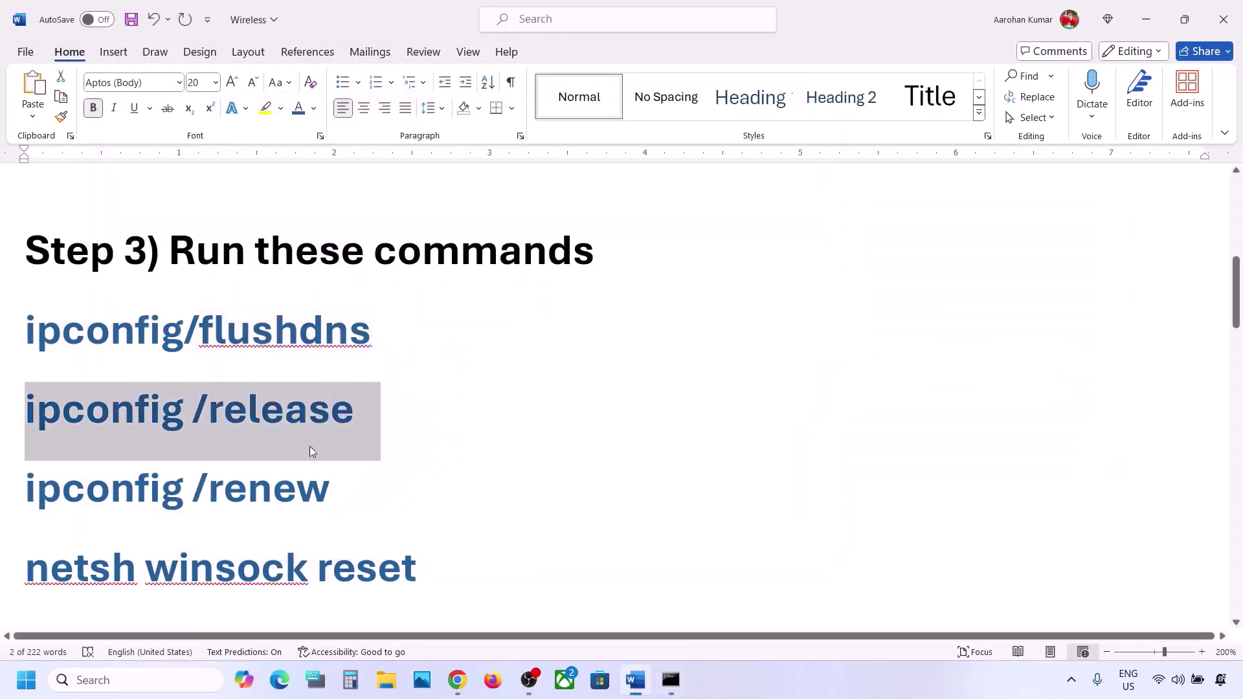
pyautogui.click(337, 490)
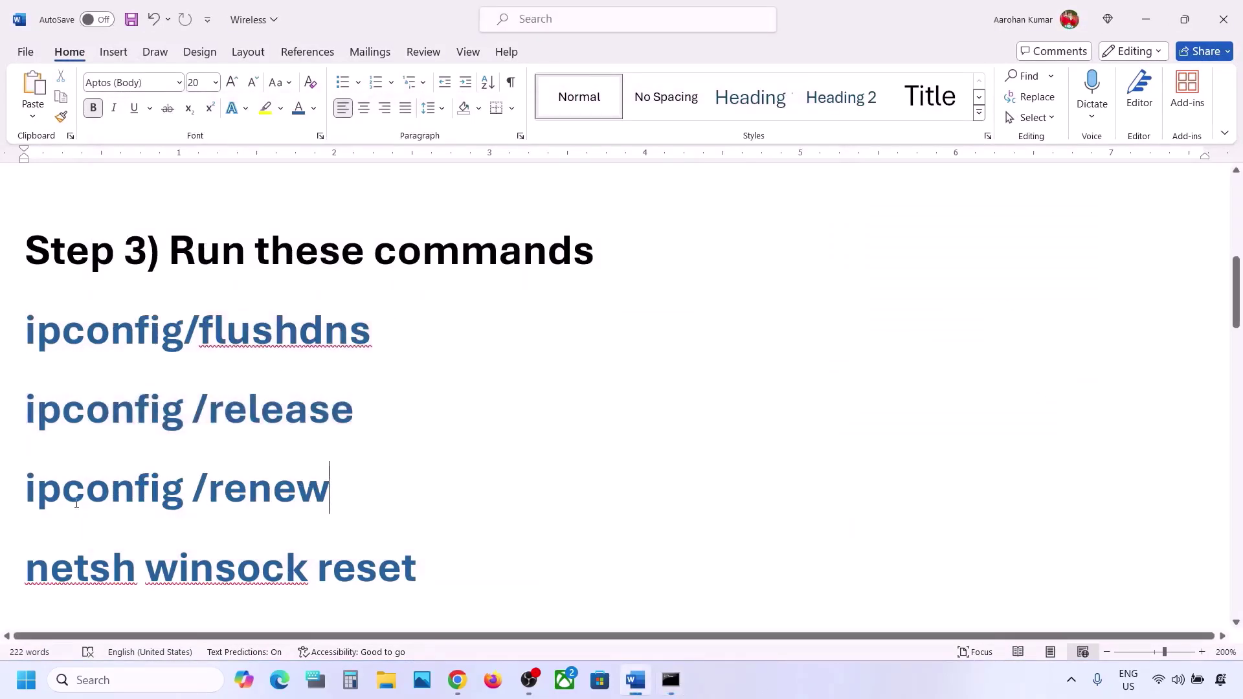
pyautogui.tripleClick(37, 490)
pyautogui.hotkey('ctrl', 'c')
pyautogui.hotkey('alt', 'Tab')
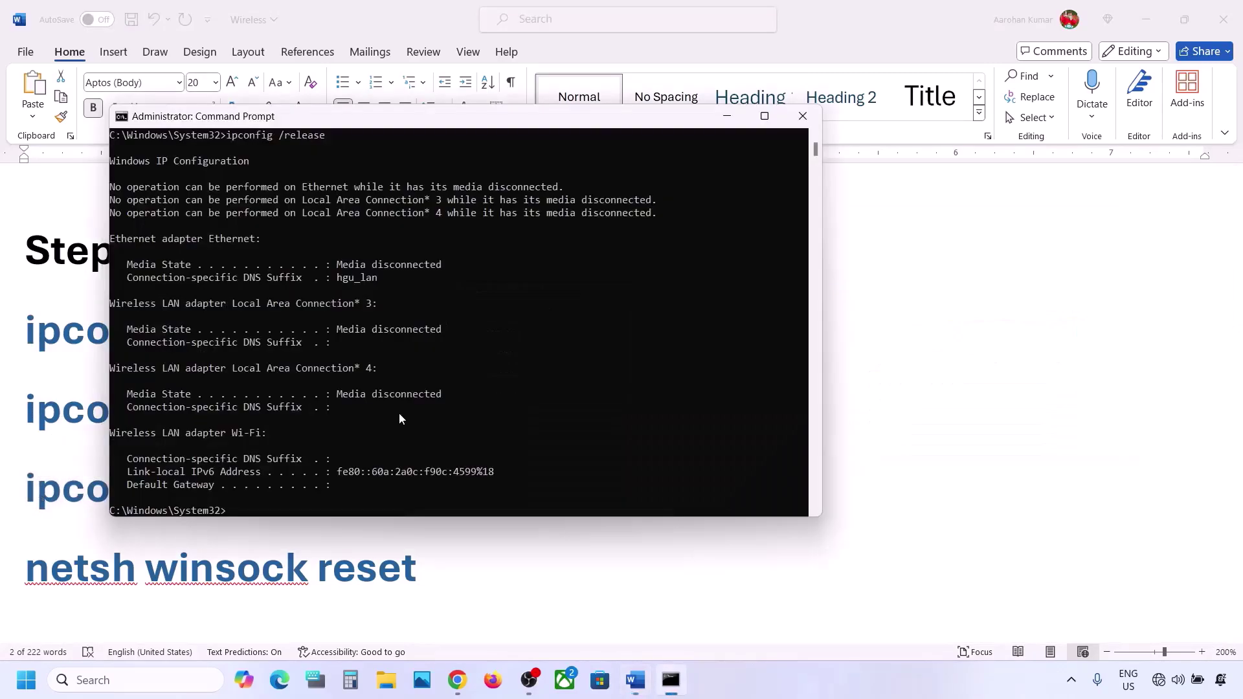
pyautogui.rightClick(400, 416)
pyautogui.press('Return')
pyautogui.hotkey('alt', 'Tab')
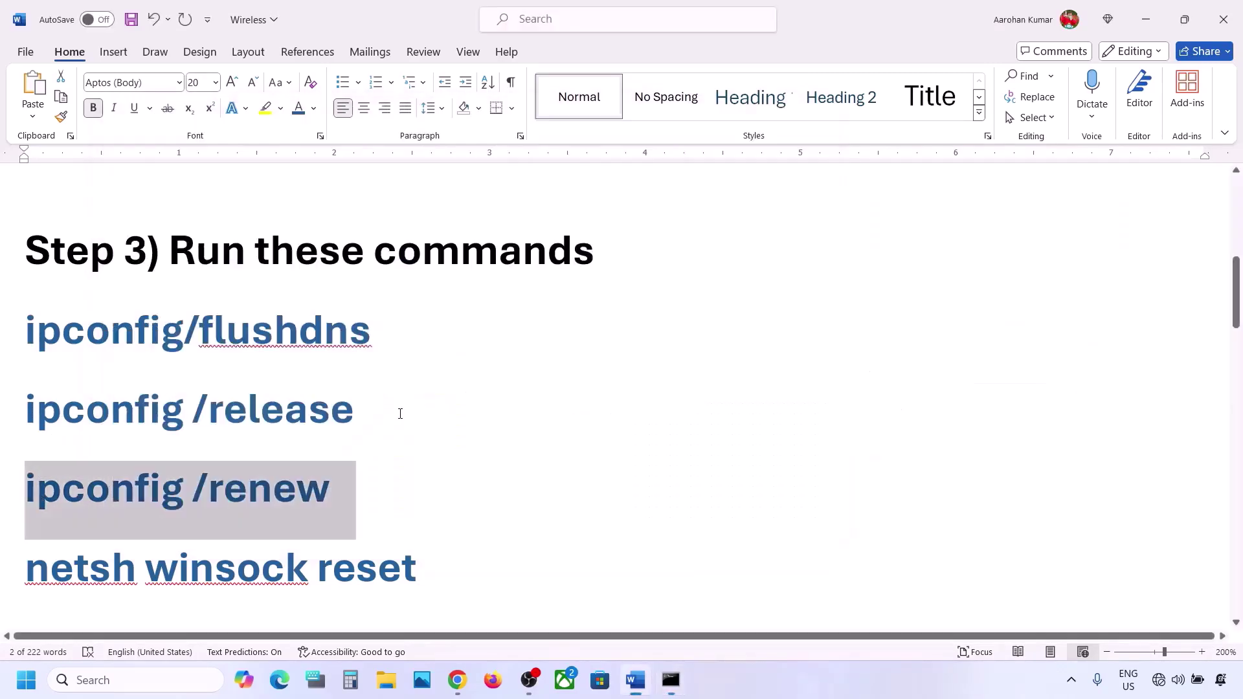
# Copy and run netsh winsock reset and netsh int ip reset, then mark the restart-required message
pyautogui.scroll(-2, 304, 446)
pyautogui.moveTo(145, 414); pyautogui.dragTo(309, 416)
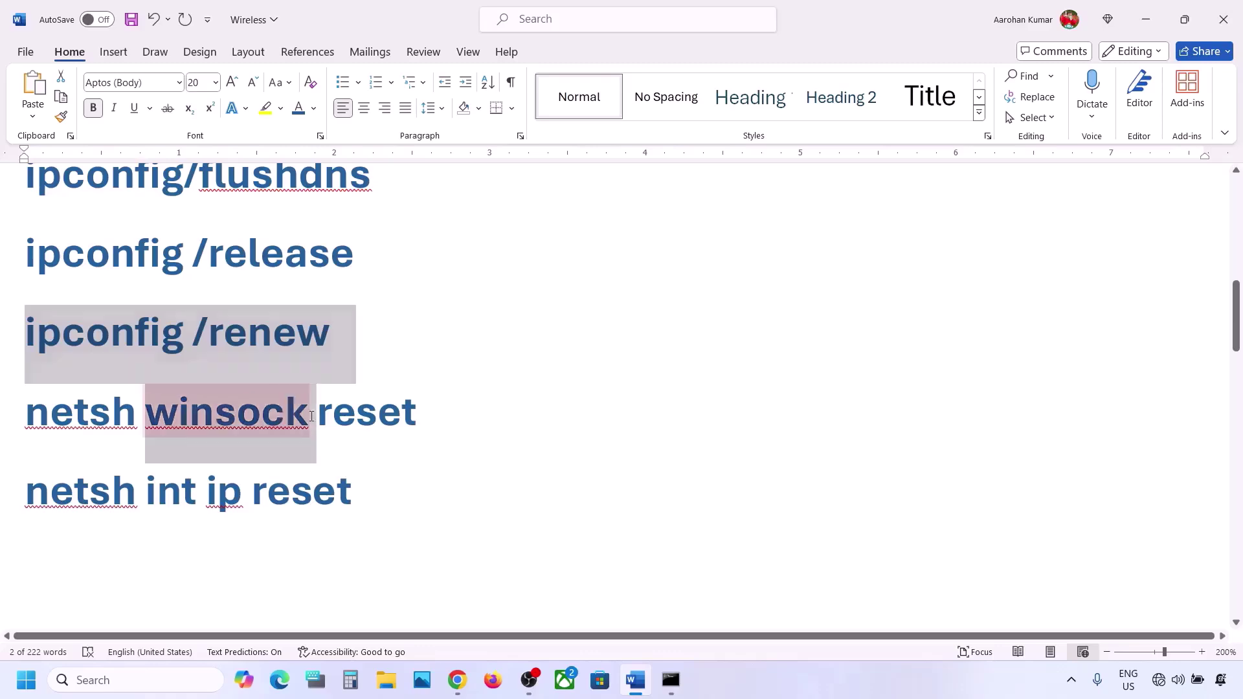
pyautogui.moveTo(438, 405); pyautogui.dragTo(61, 432)
pyautogui.hotkey('ctrl', 'c')
pyautogui.hotkey('alt', 'Tab')
pyautogui.hotkey('ctrl', 'v')
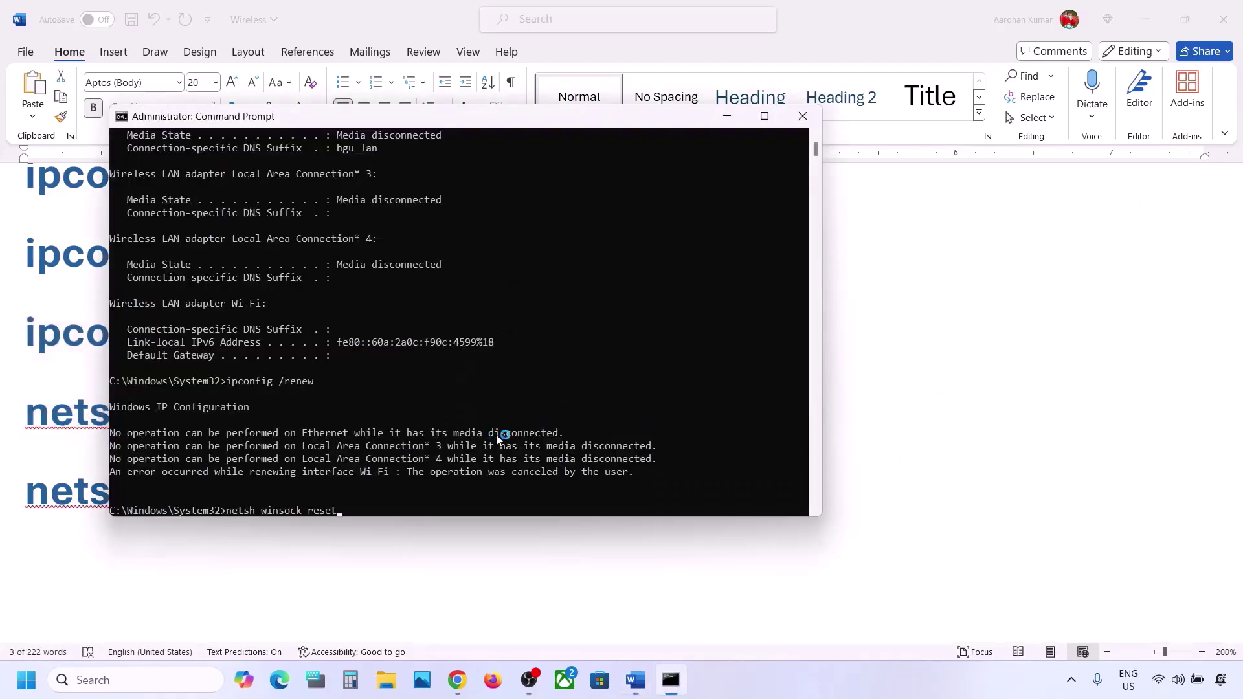
pyautogui.press('Return')
pyautogui.hotkey('alt', 'Tab')
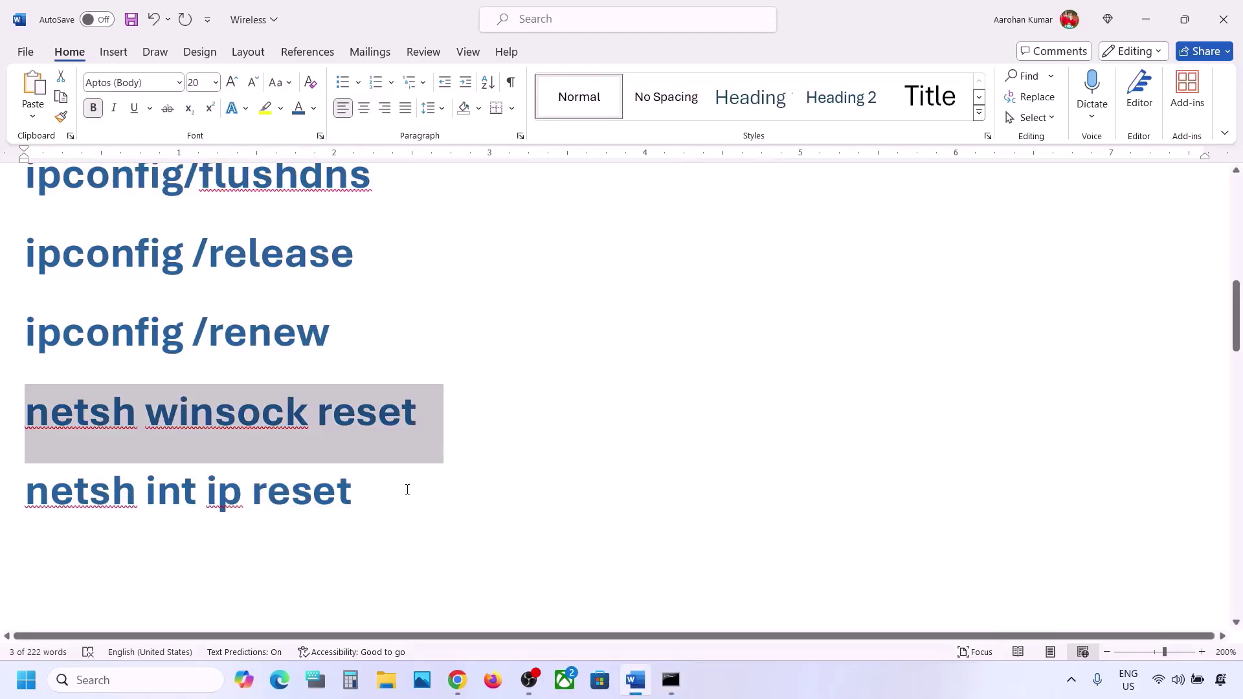
pyautogui.moveTo(408, 490); pyautogui.dragTo(103, 511)
pyautogui.hotkey('ctrl', 'c')
pyautogui.hotkey('alt', 'Tab')
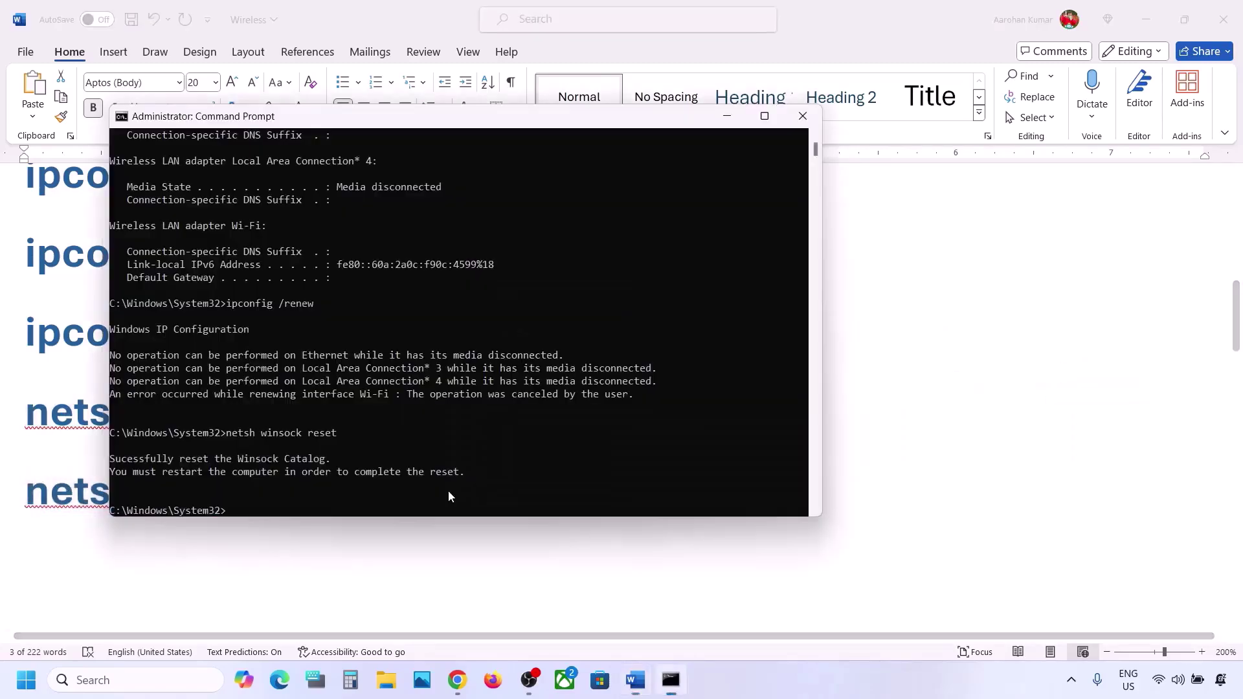
pyautogui.hotkey('ctrl', 'v')
pyautogui.press('Return')
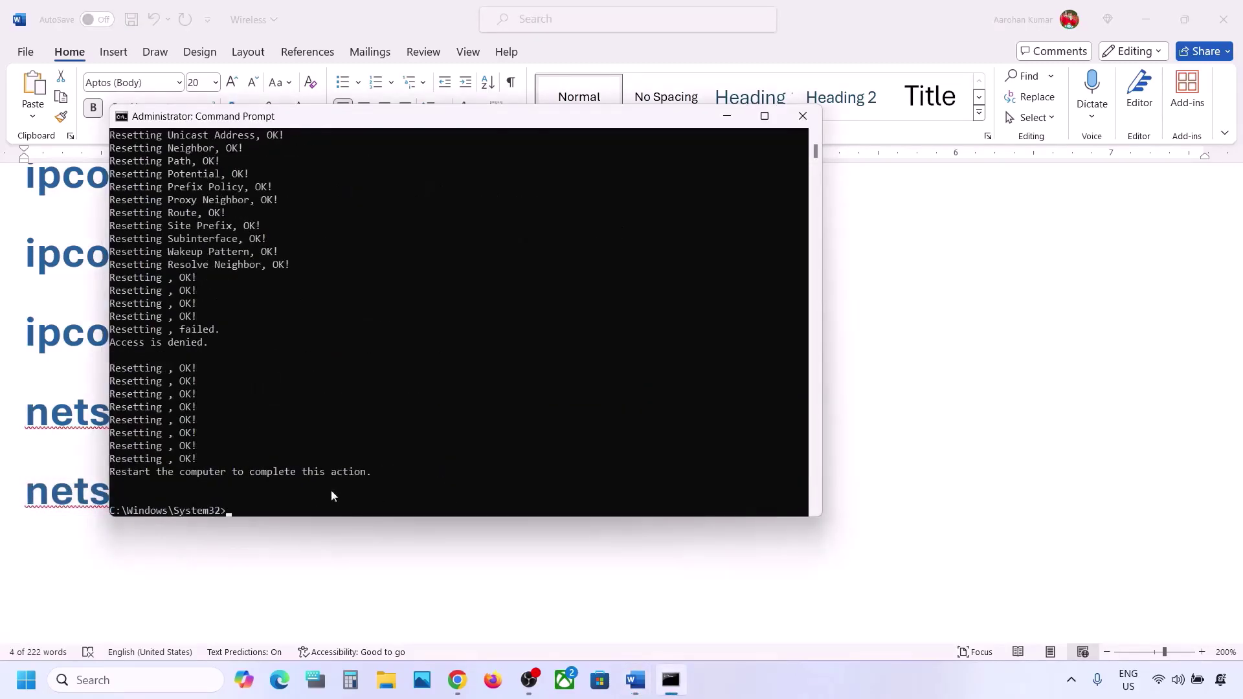
pyautogui.moveTo(126, 473); pyautogui.dragTo(324, 465)
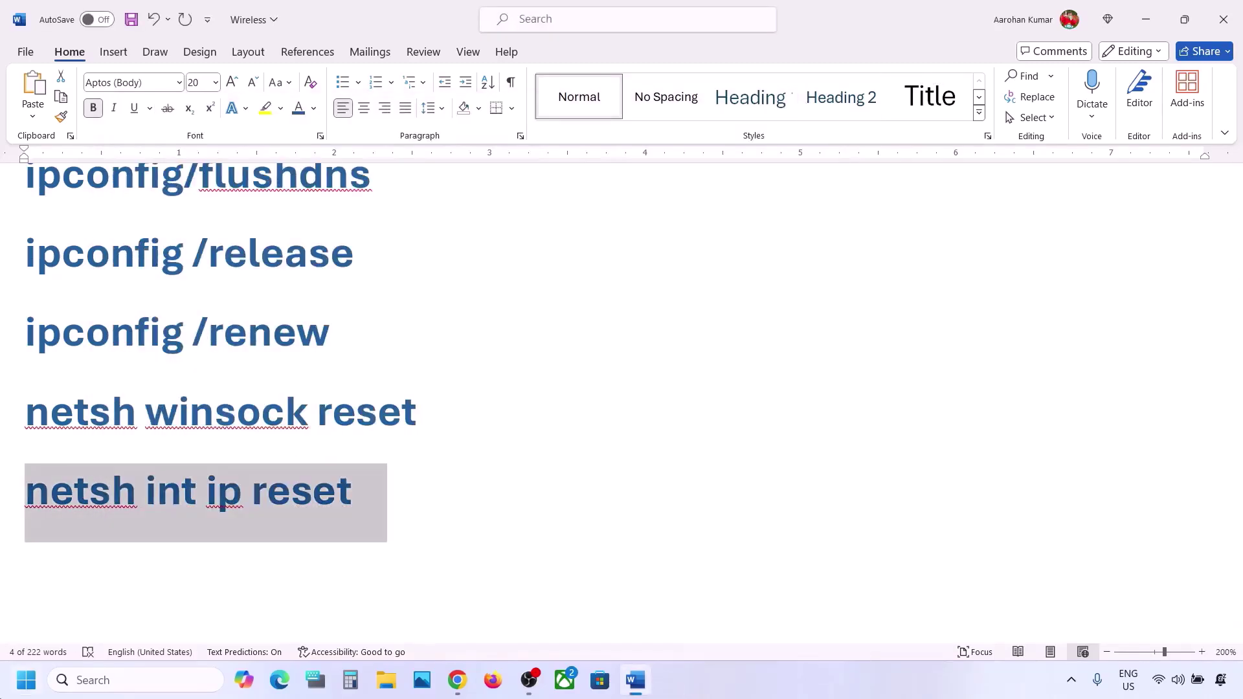
# Show the Start power options, then scroll to and select the Step 4 heading 'Disable and enable network adapter'
pyautogui.click(26, 680)
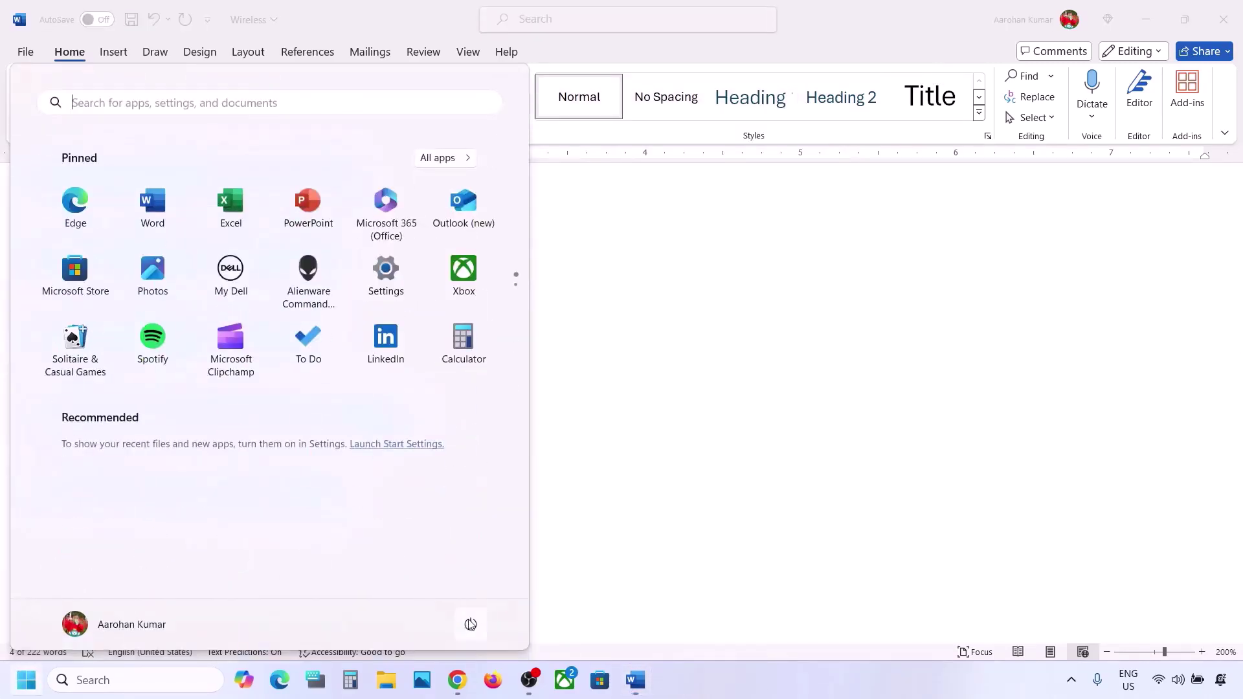
pyautogui.click(471, 623)
pyautogui.click(680, 484)
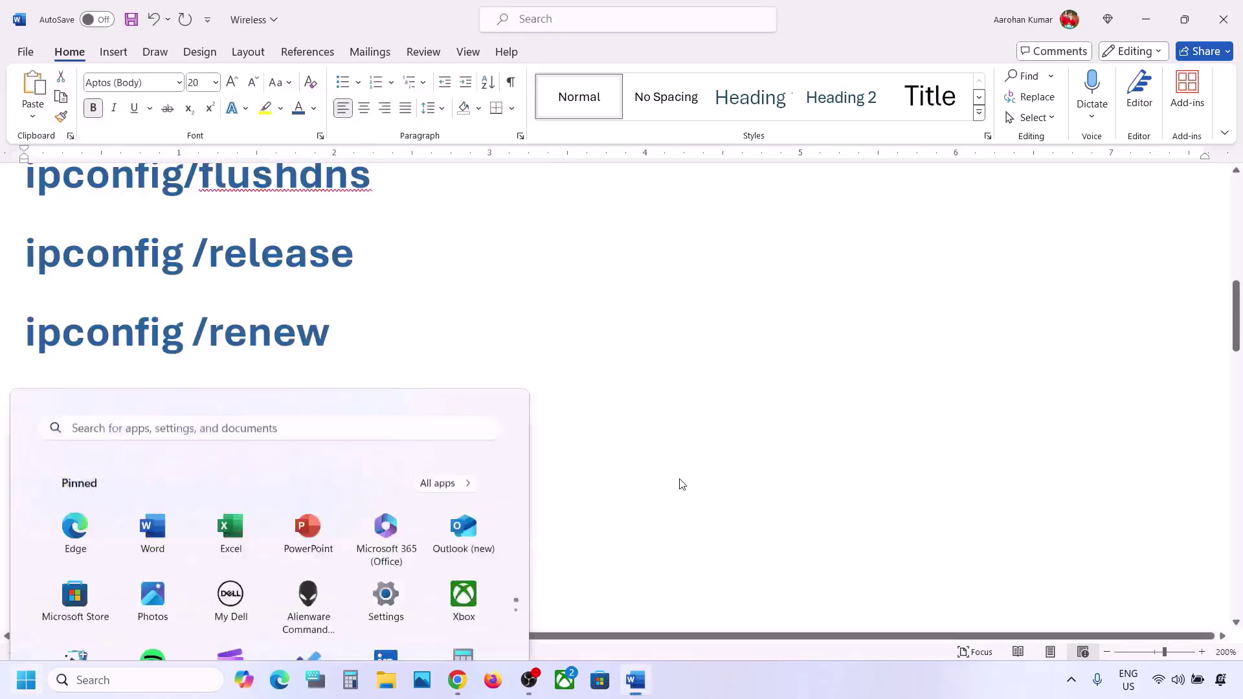
pyautogui.scroll(-2, 476, 497)
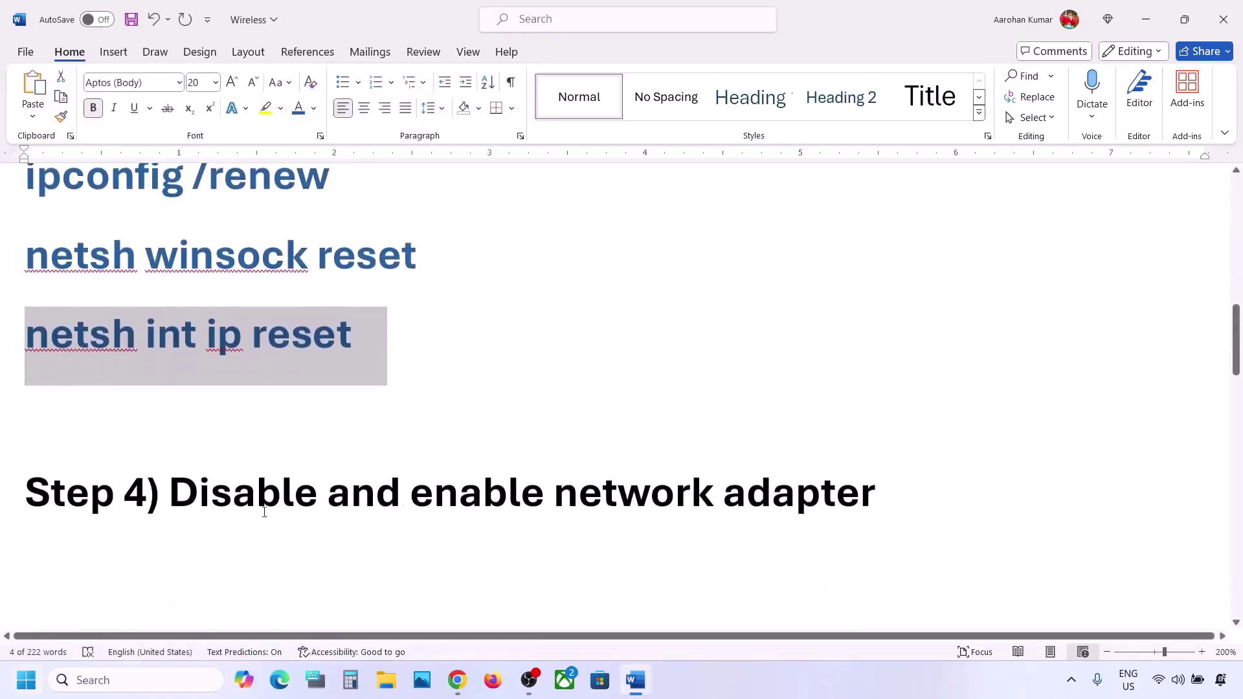
pyautogui.moveTo(177, 499); pyautogui.dragTo(876, 504)
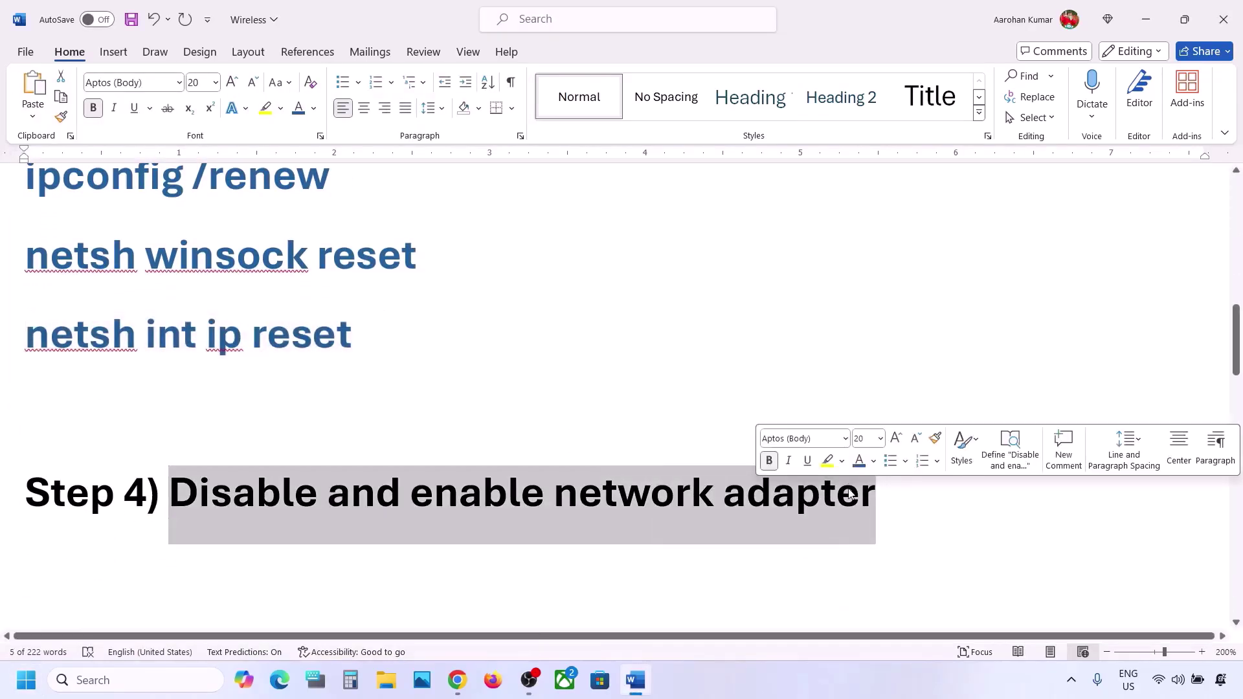
pyautogui.rightClick(26, 680)
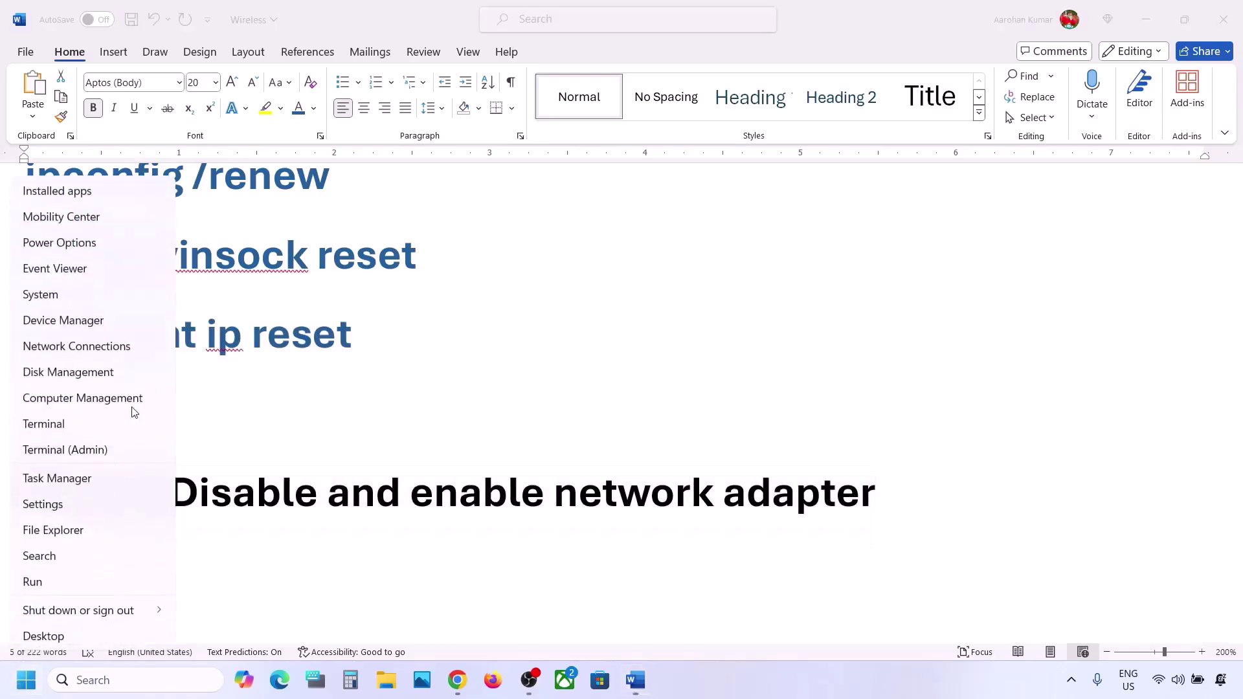
# Open Device Manager, expand Network adapters, and select the Intel Wi-Fi 6 AX201 160MHz adapter
pyautogui.click(58, 322)
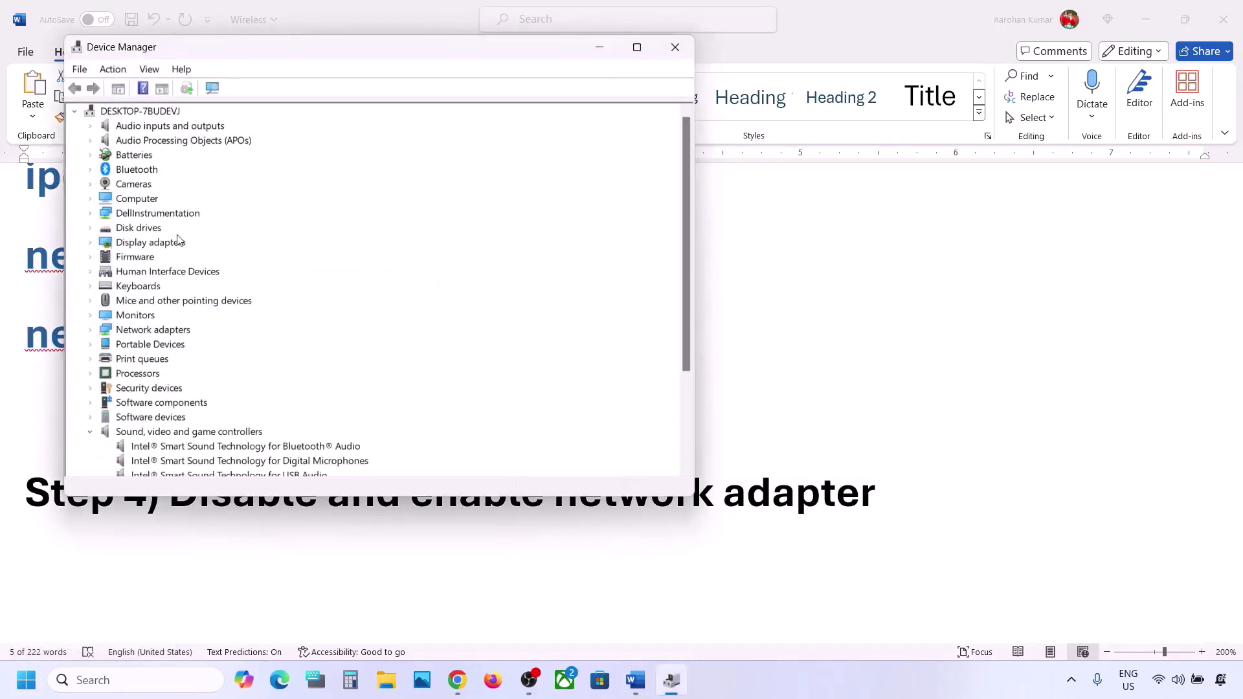
pyautogui.click(129, 332)
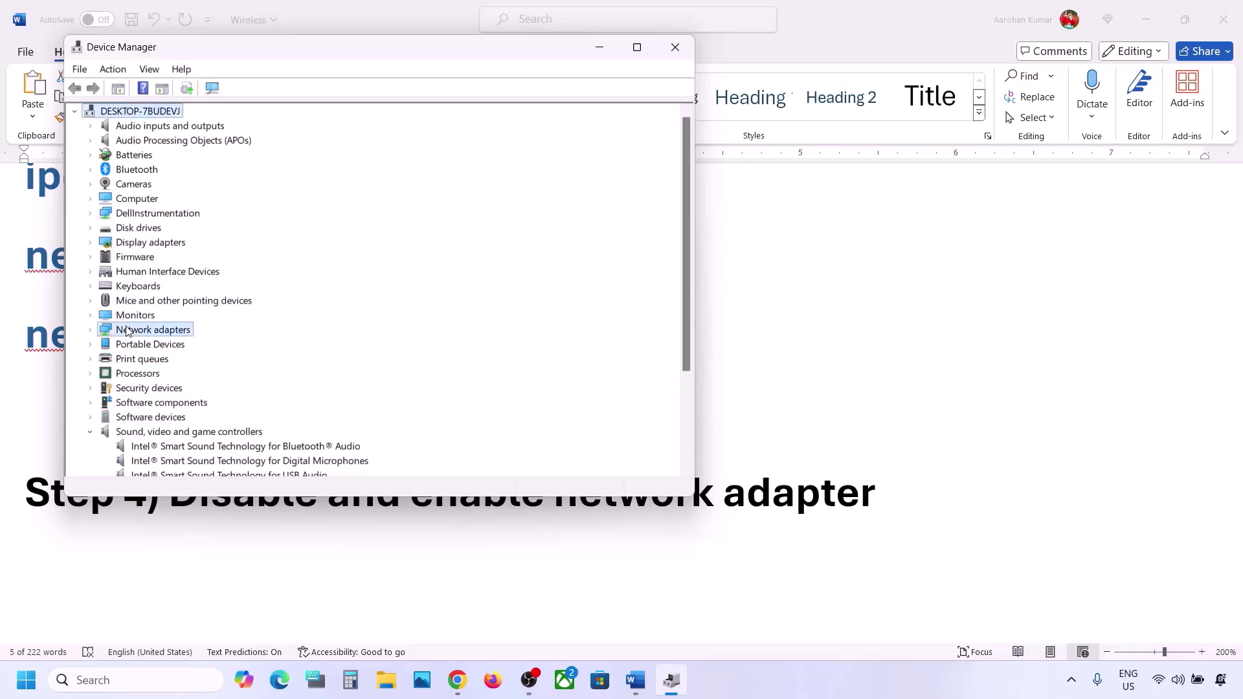
pyautogui.click(90, 331)
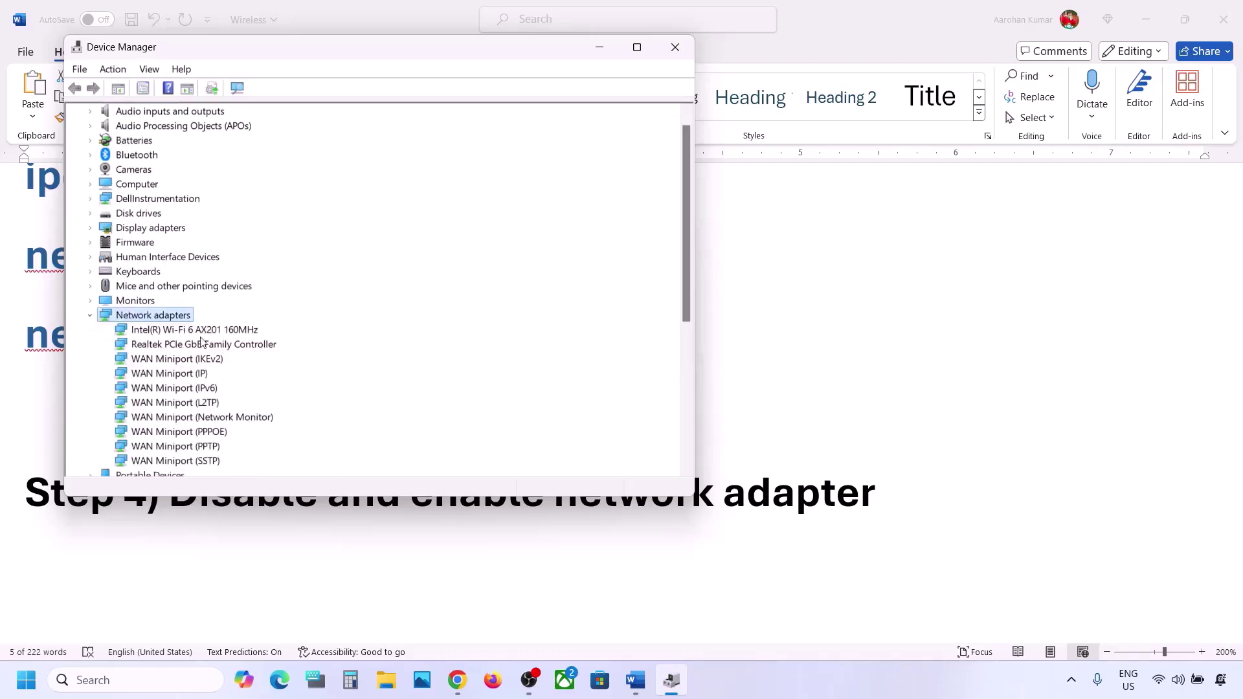
pyautogui.scroll(-1, 213, 349)
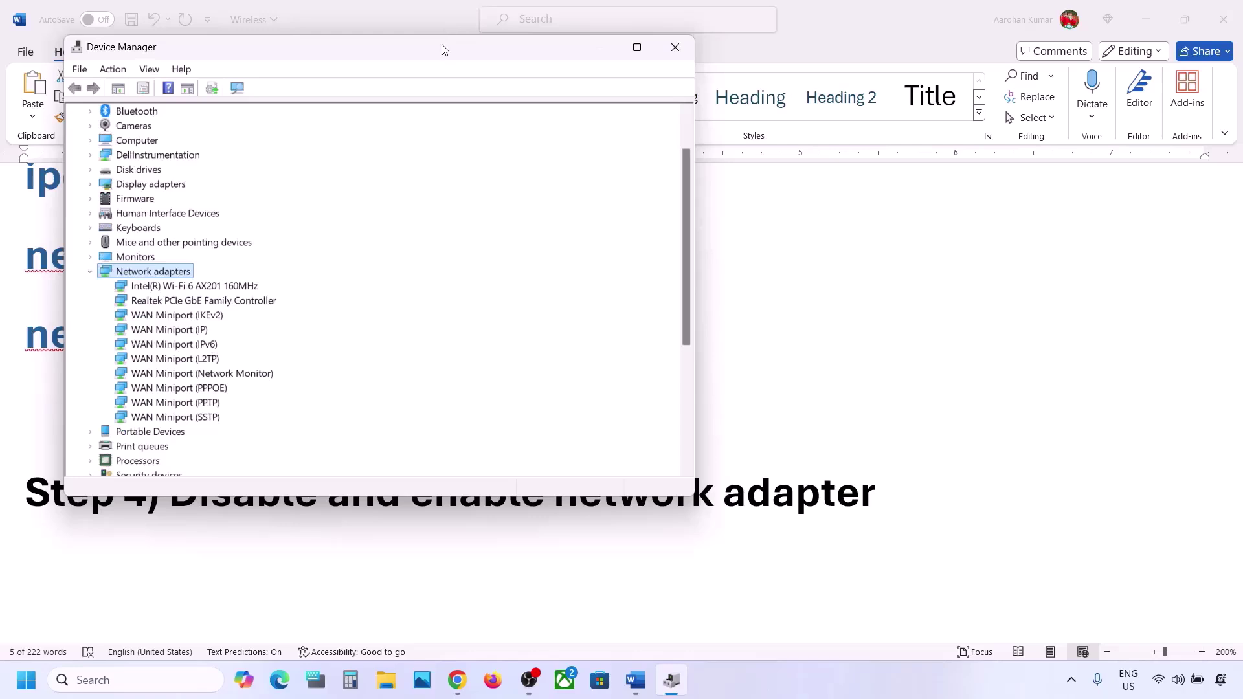
pyautogui.moveTo(444, 47); pyautogui.dragTo(763, 128)
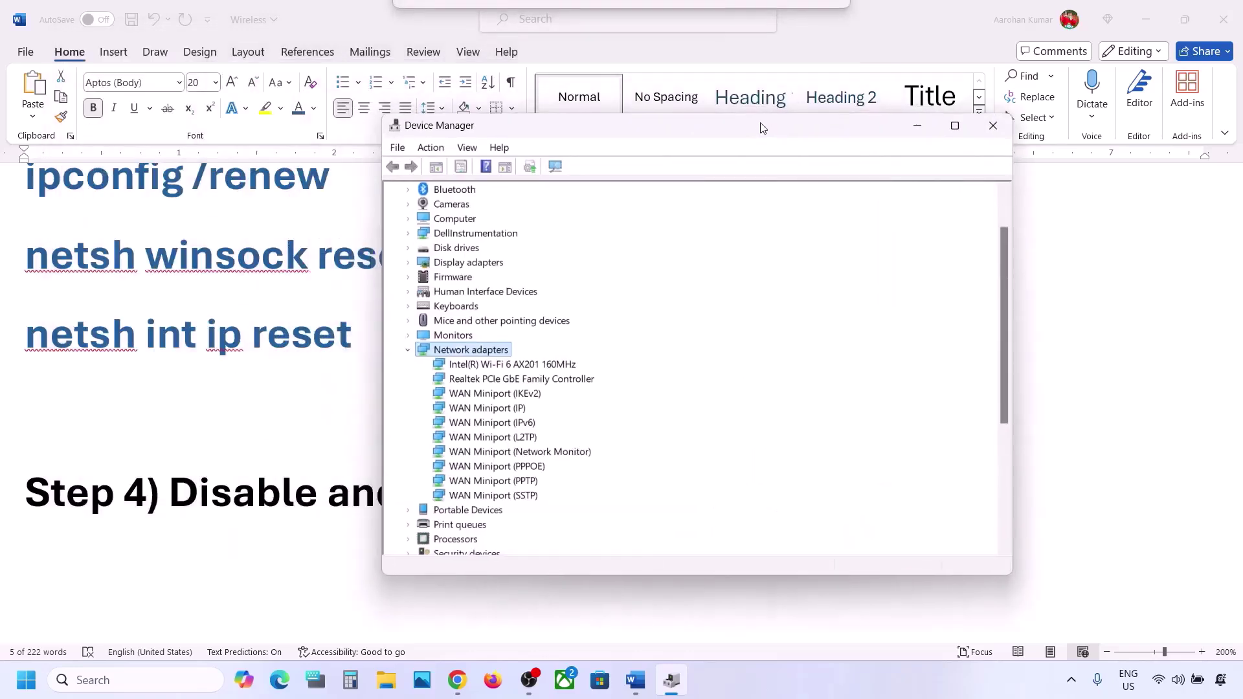
pyautogui.click(552, 366)
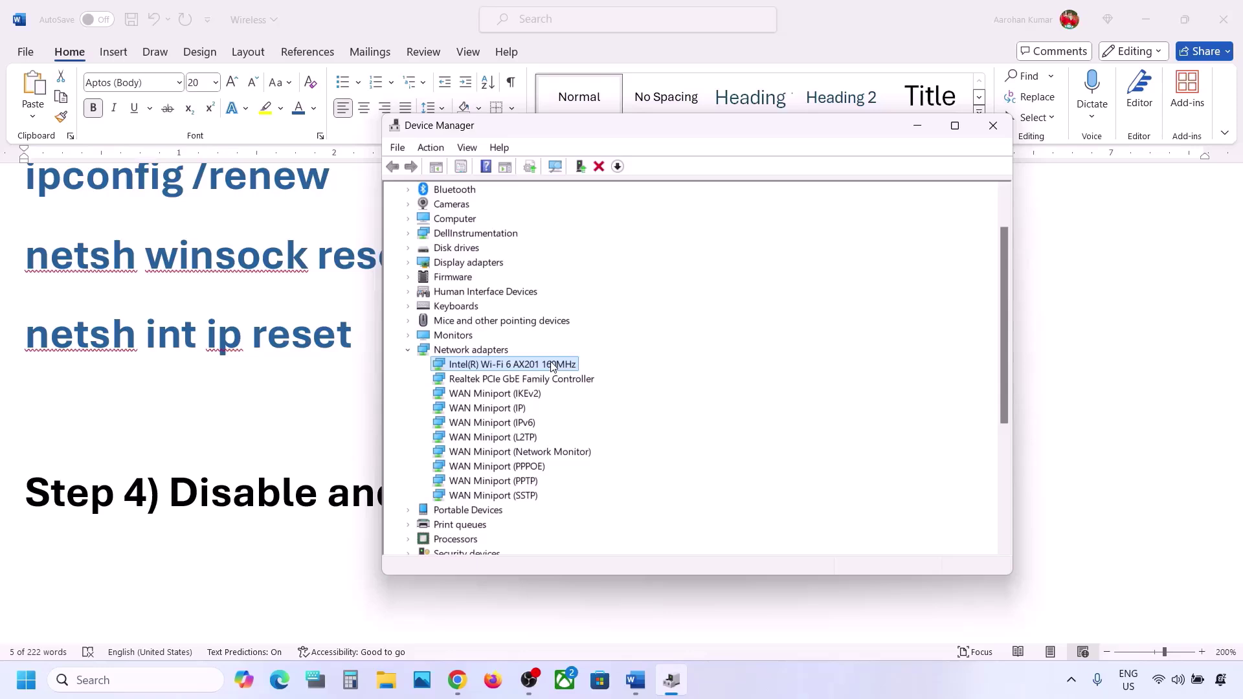
# Disable the Intel Wi-Fi adapter, confirm Yes, re-enable it, and close Device Manager
pyautogui.rightClick(514, 365)
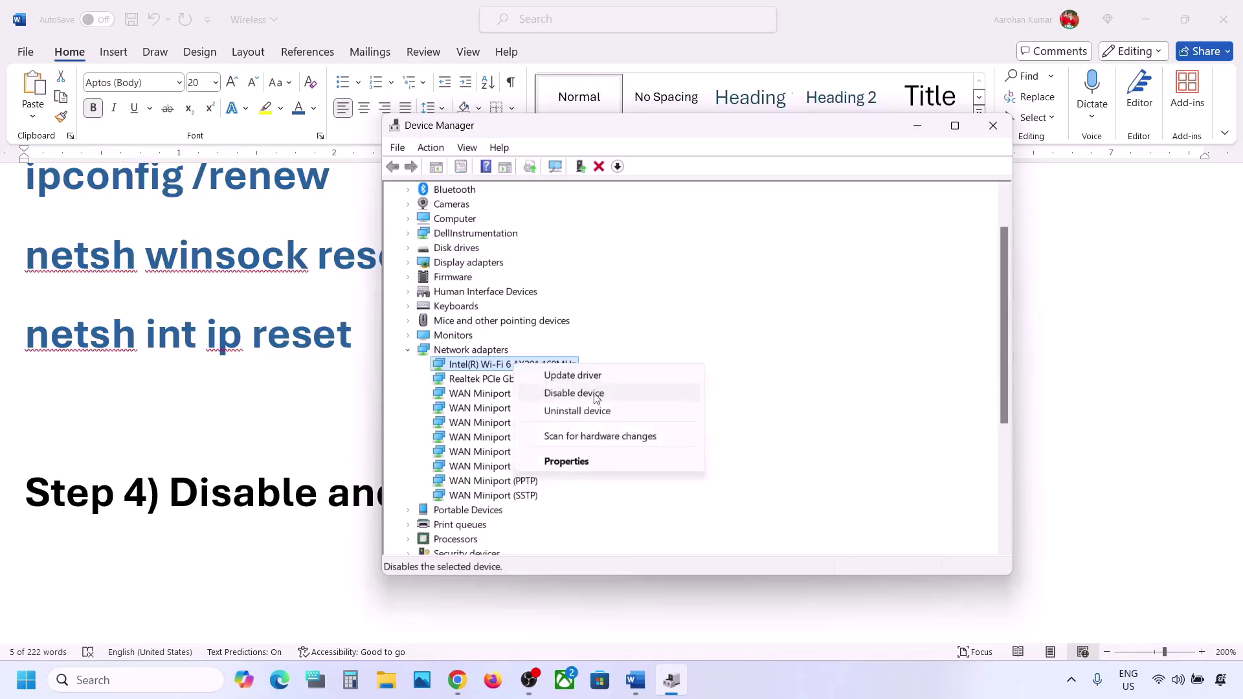
pyautogui.click(585, 401)
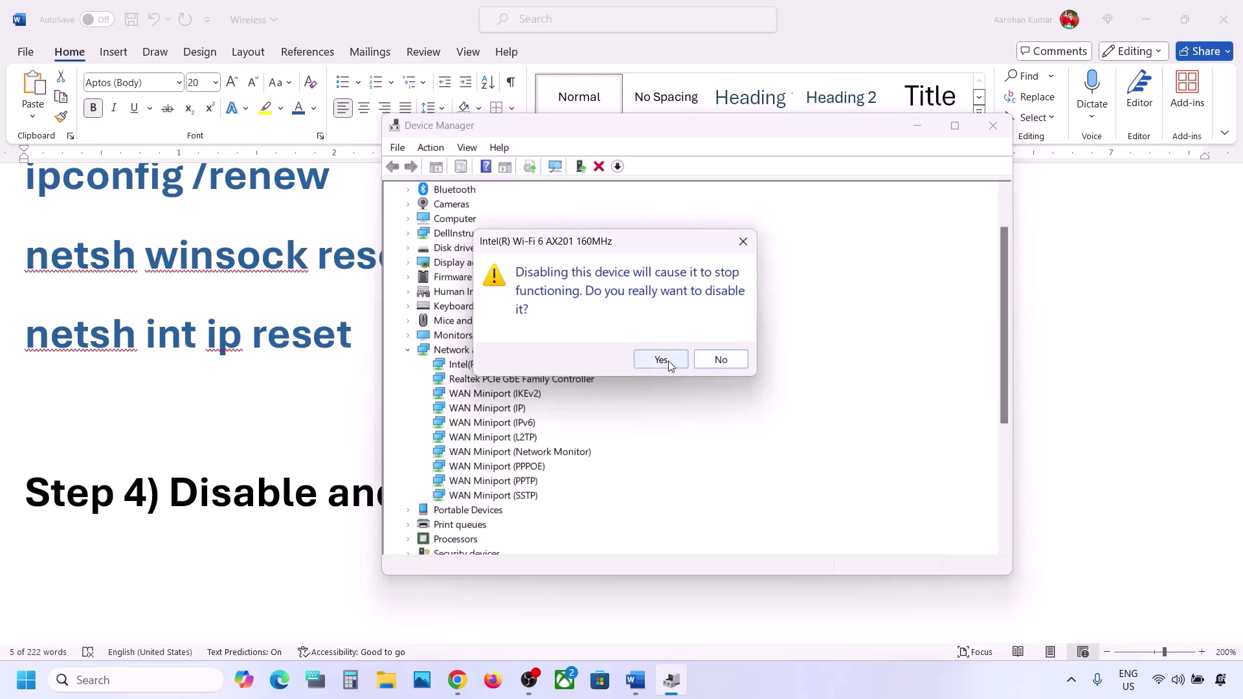
pyautogui.click(668, 360)
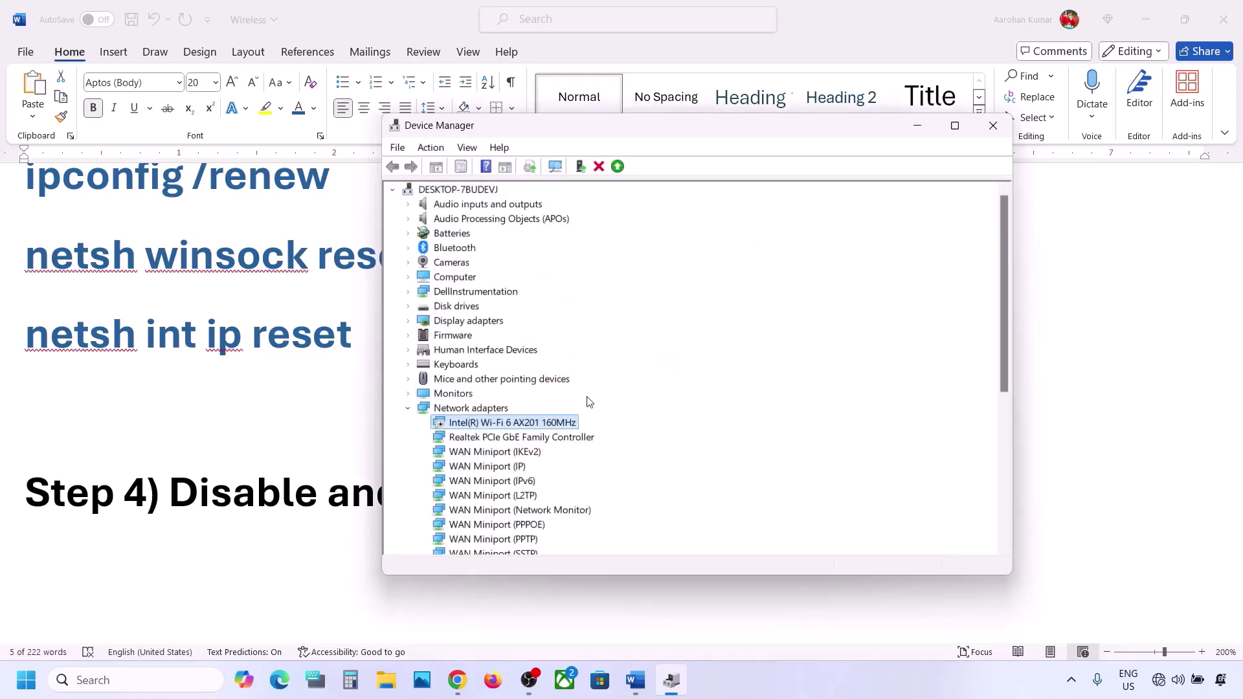
pyautogui.rightClick(525, 423)
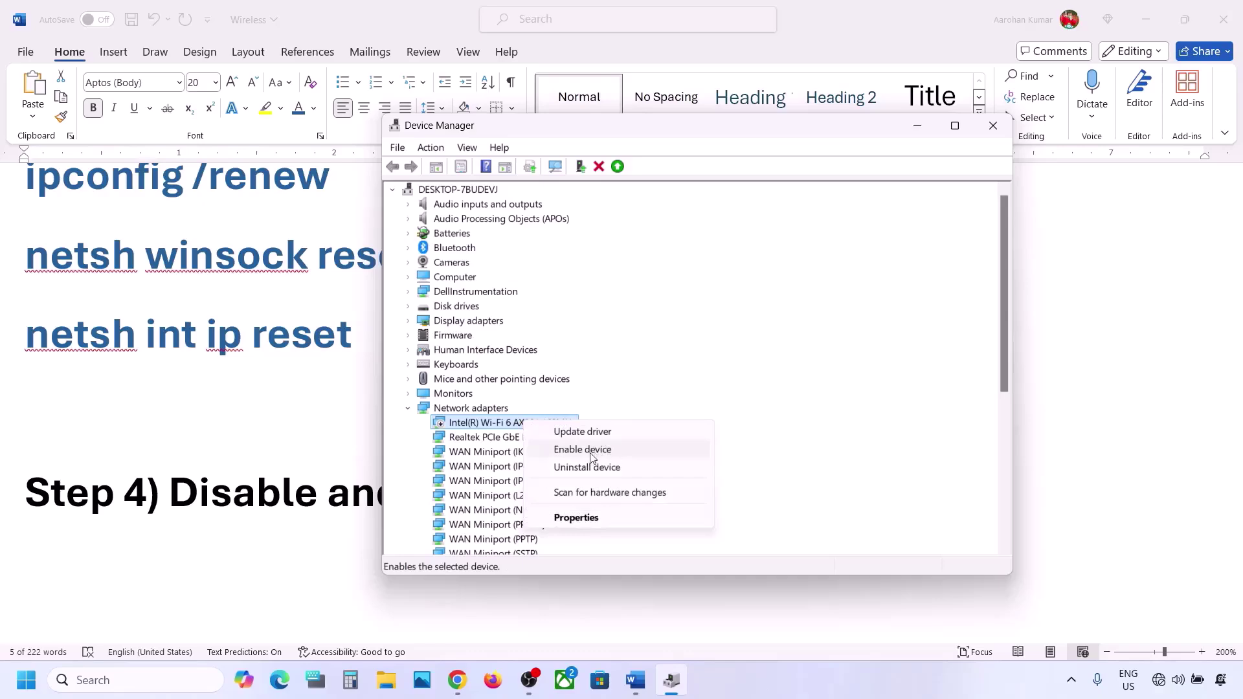
pyautogui.click(591, 456)
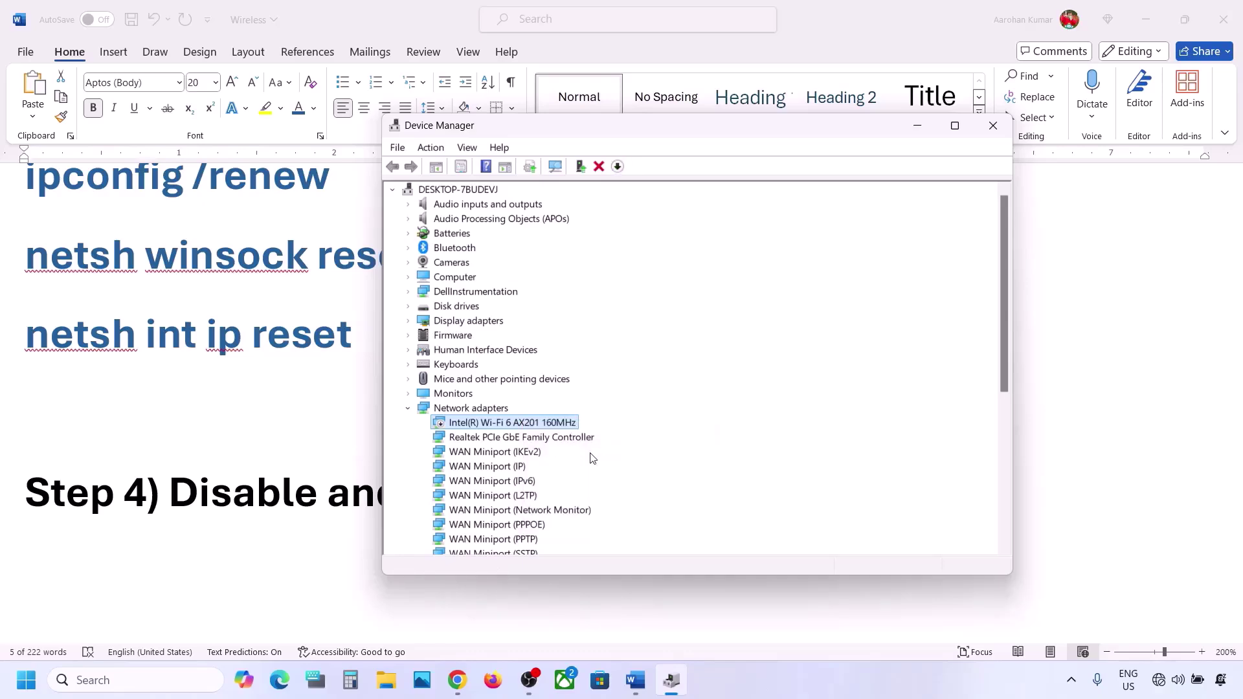
pyautogui.click(996, 134)
# Check the Wi-Fi network list in Quick Settings, then select 'WLAN AutoConfig' in the Step 5 heading
pyautogui.click(1159, 680)
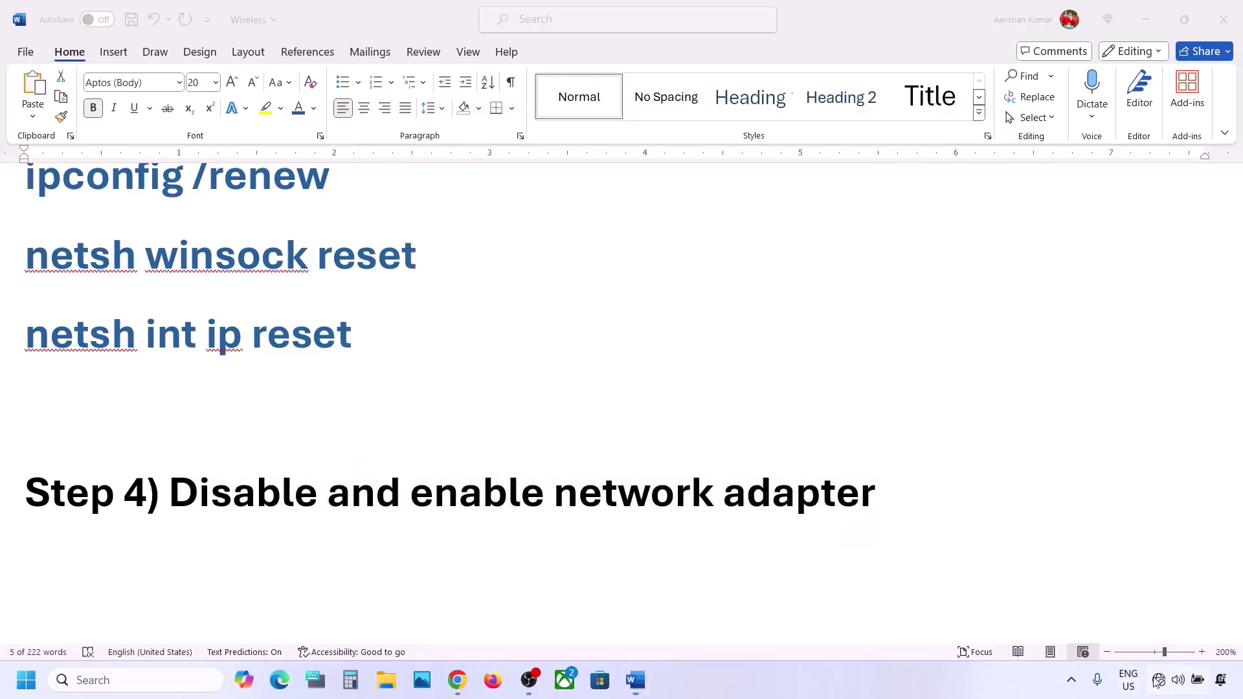
pyautogui.click(1027, 385)
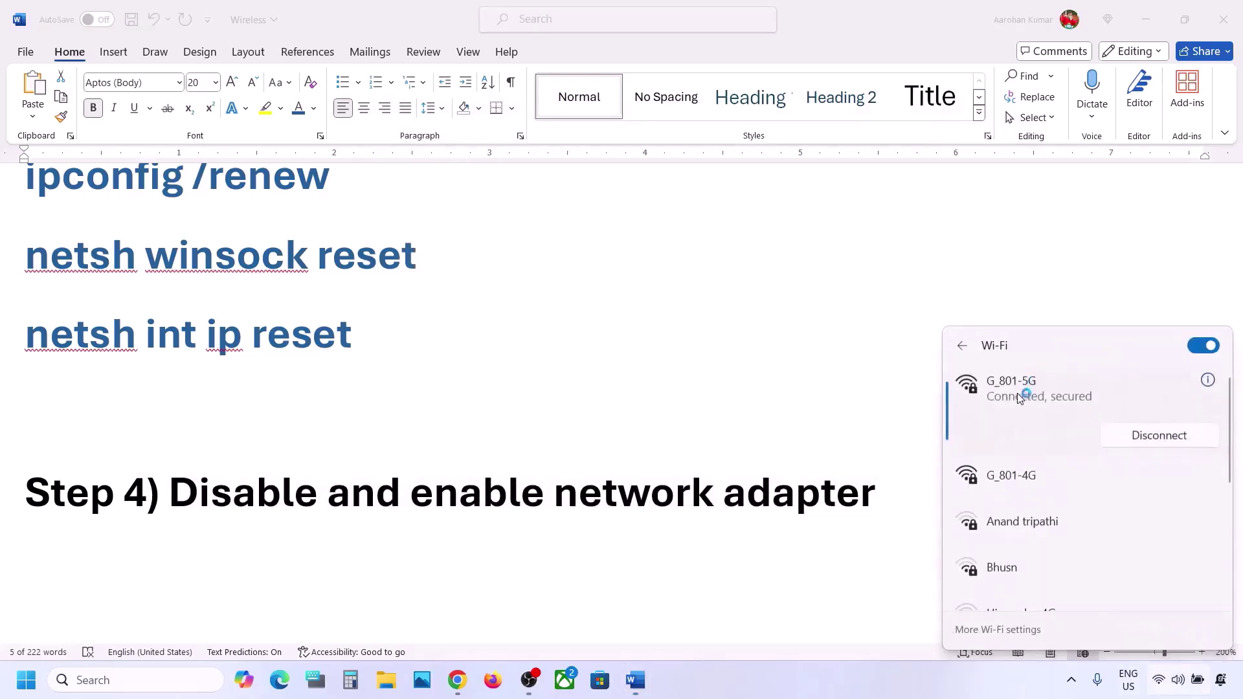
pyautogui.click(808, 443)
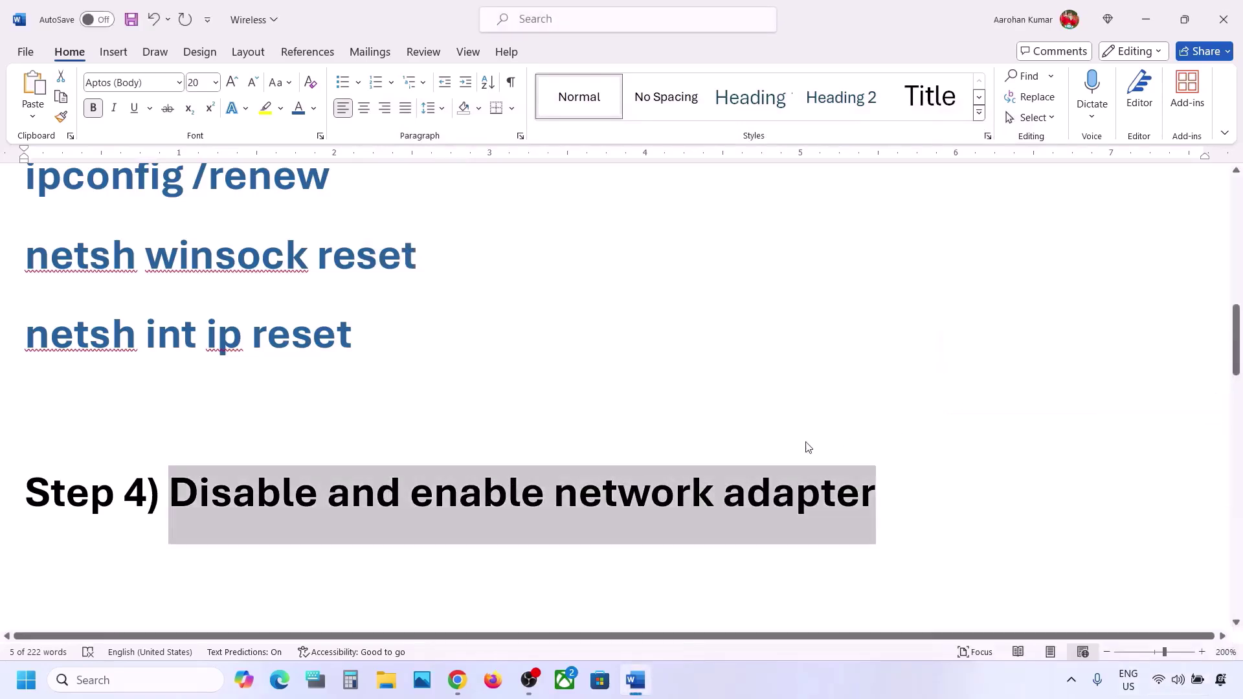
pyautogui.scroll(-3, 808, 443)
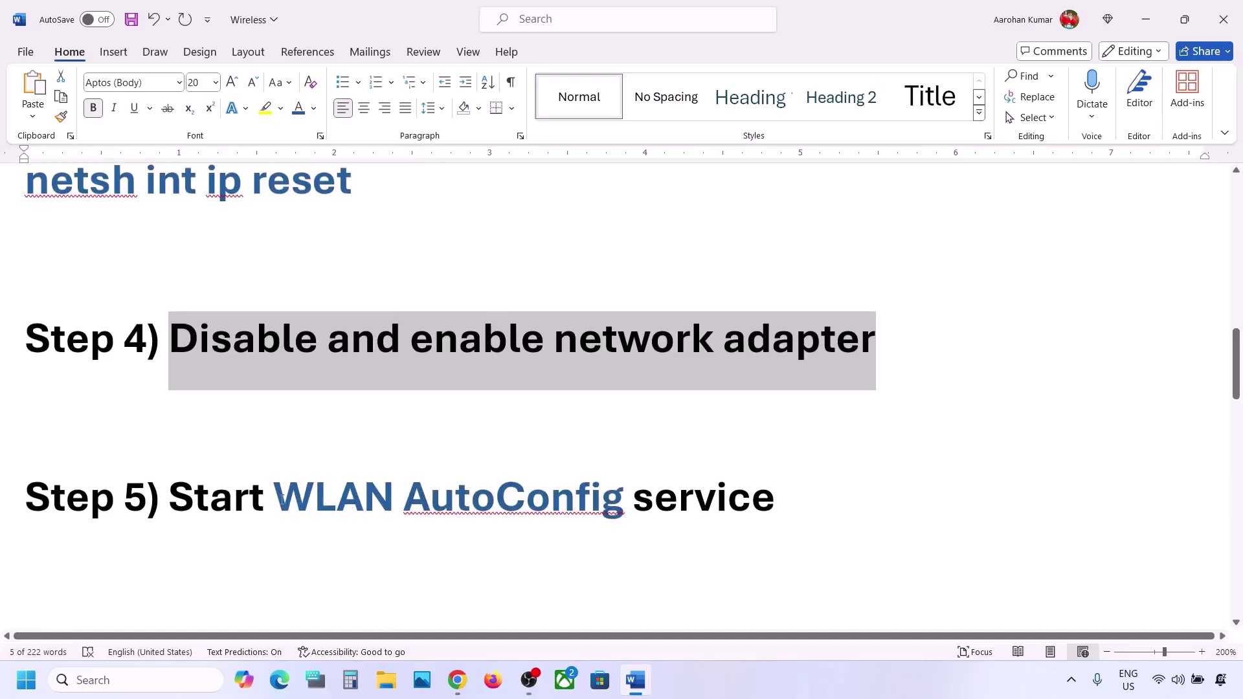
pyautogui.moveTo(275, 497); pyautogui.dragTo(629, 500)
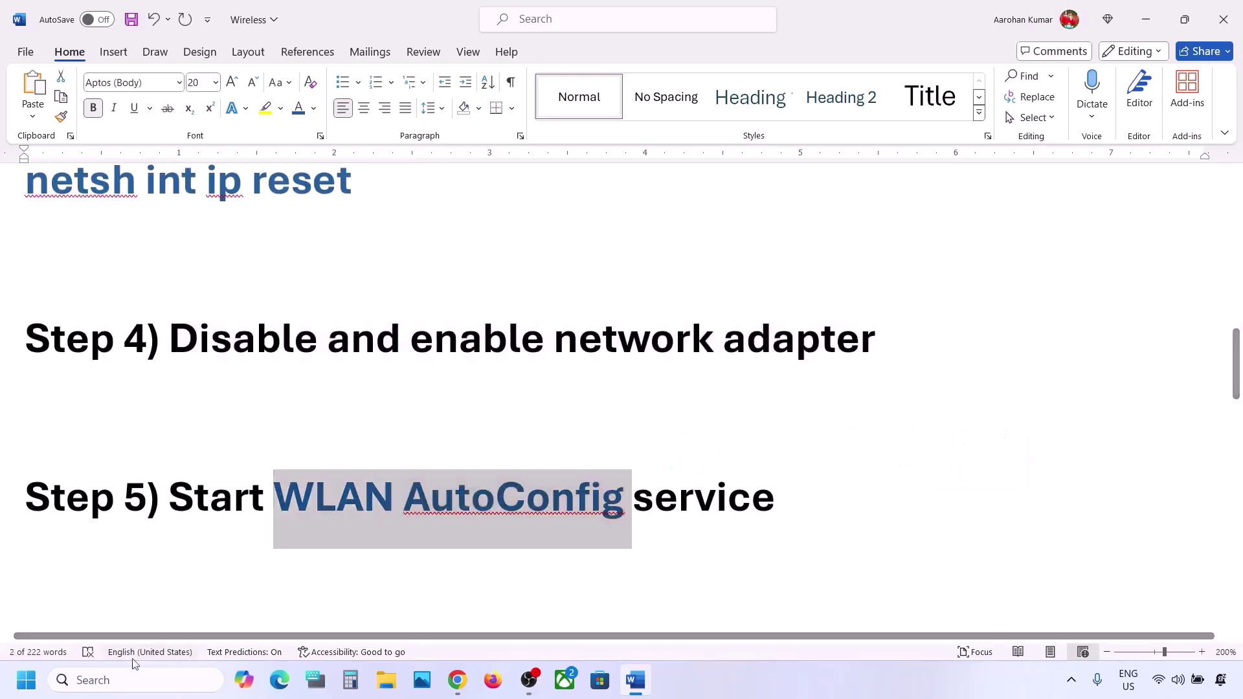
# Open the Services console from Windows search and locate WLAN AutoConfig in the list
pyautogui.click(111, 682)
pyautogui.write('erv')
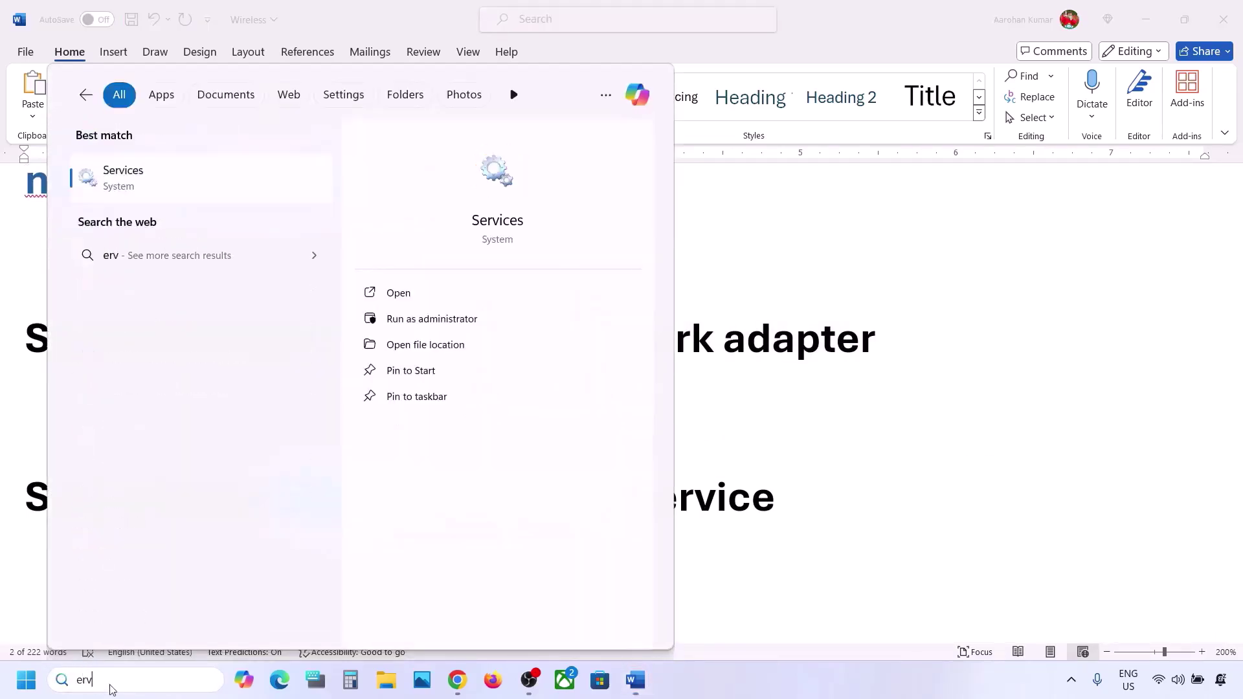
pyautogui.write('ices')
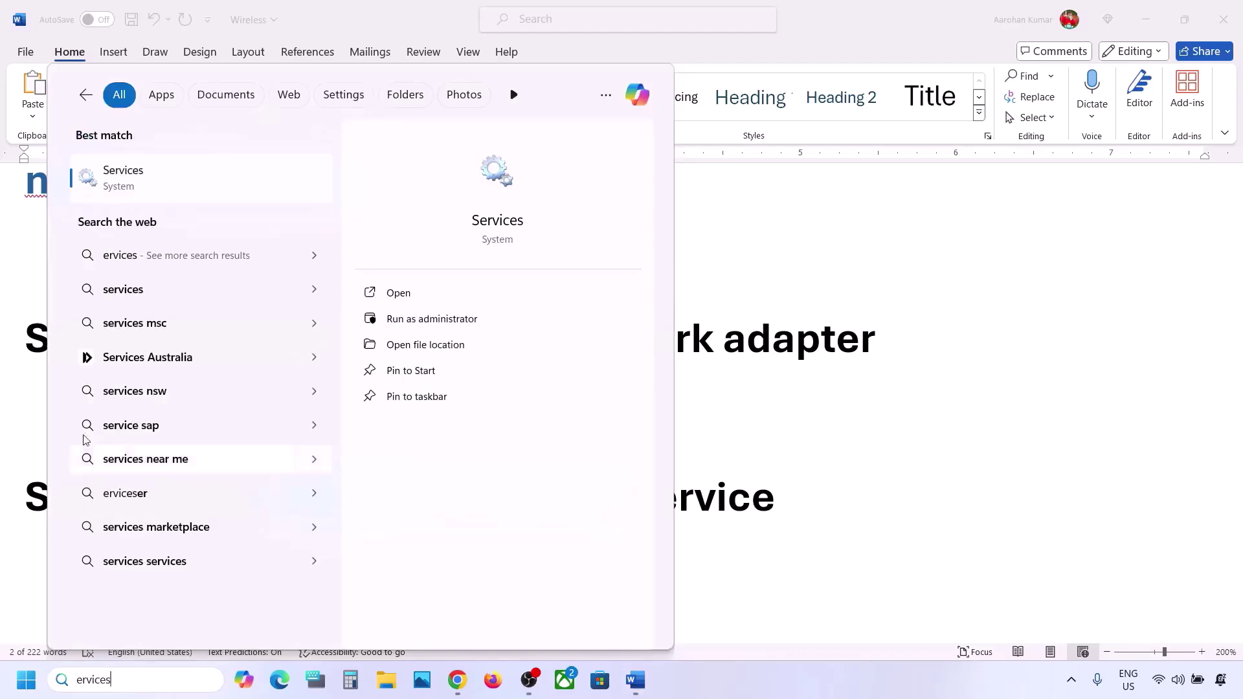
pyautogui.click(152, 183)
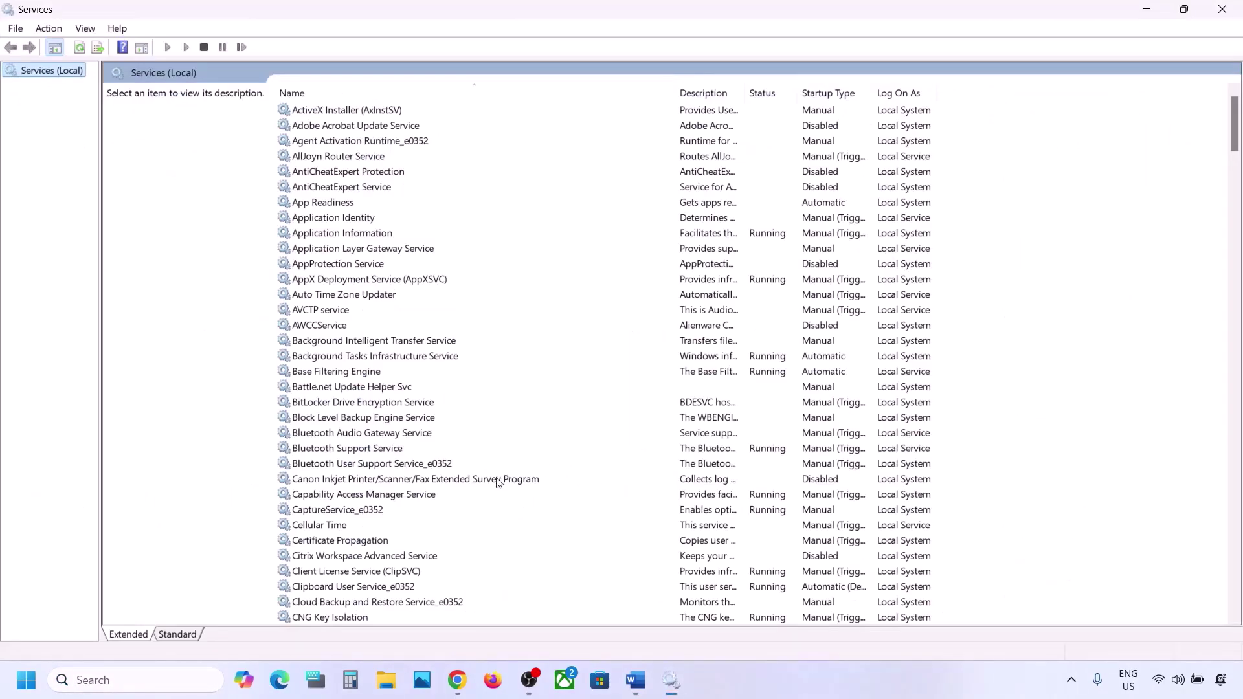
pyautogui.click(497, 480)
pyautogui.press('w')
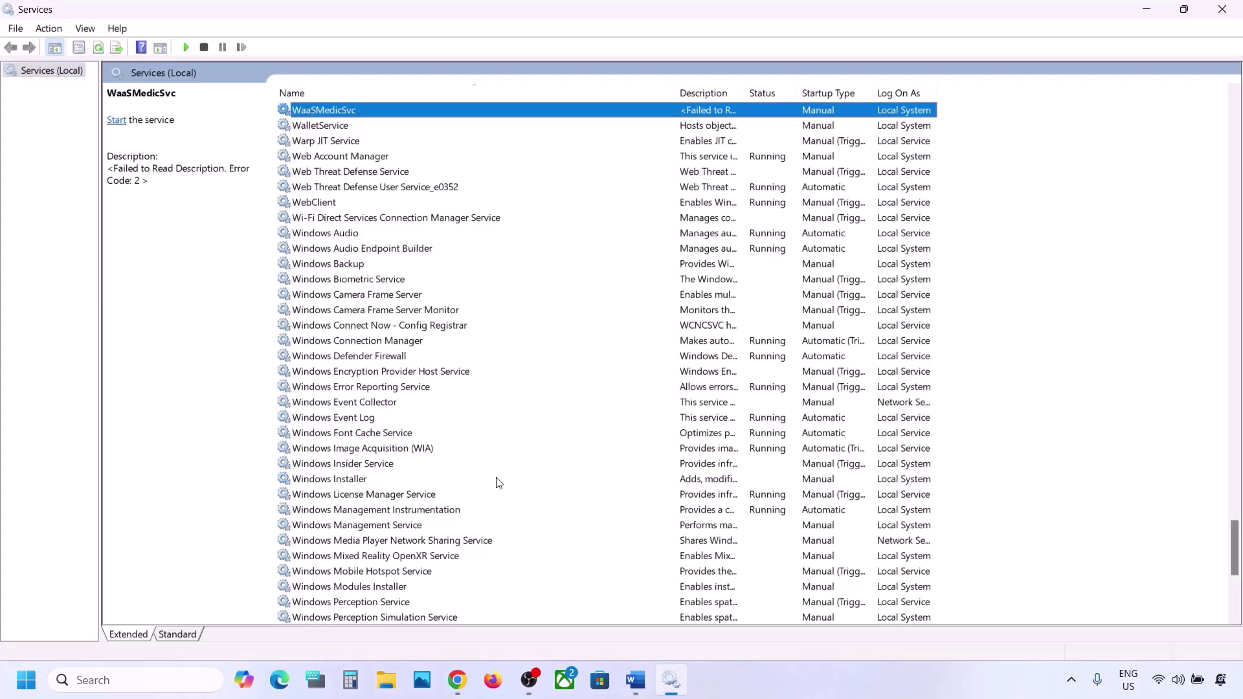
pyautogui.press('w')
pyautogui.press('l')
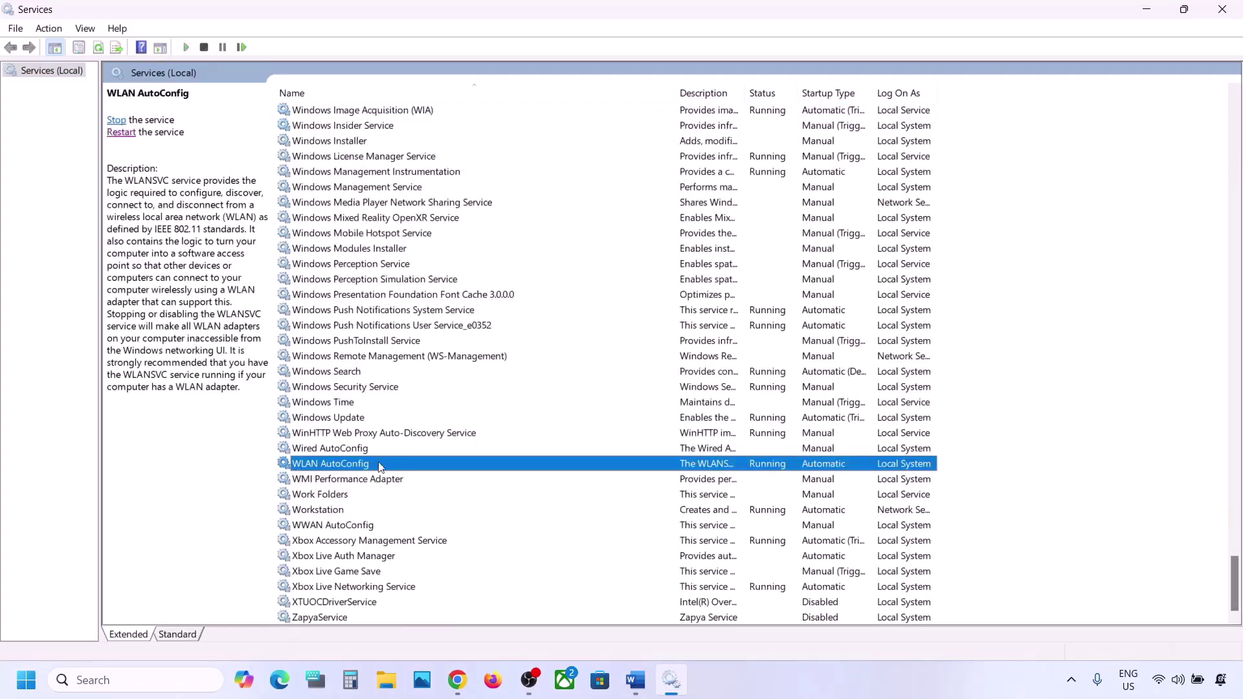
# Set WLAN AutoConfig's startup type to Automatic, apply it, and restart the service
pyautogui.doubleClick(346, 465)
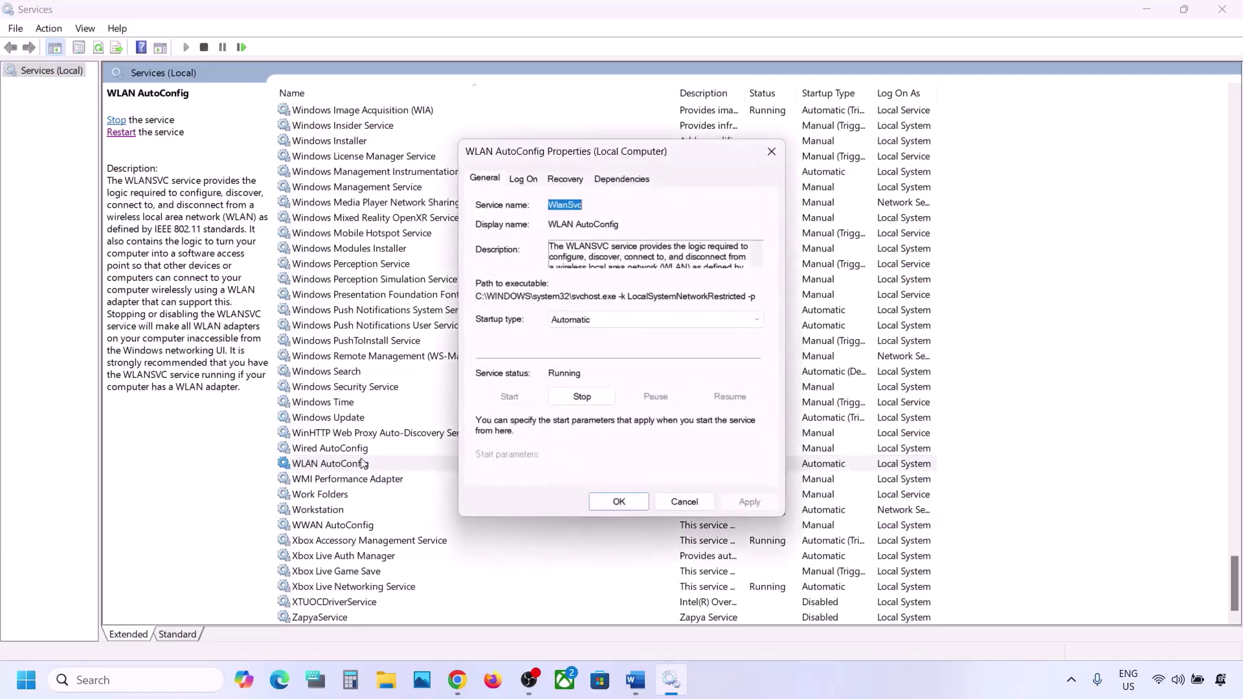
pyautogui.click(595, 321)
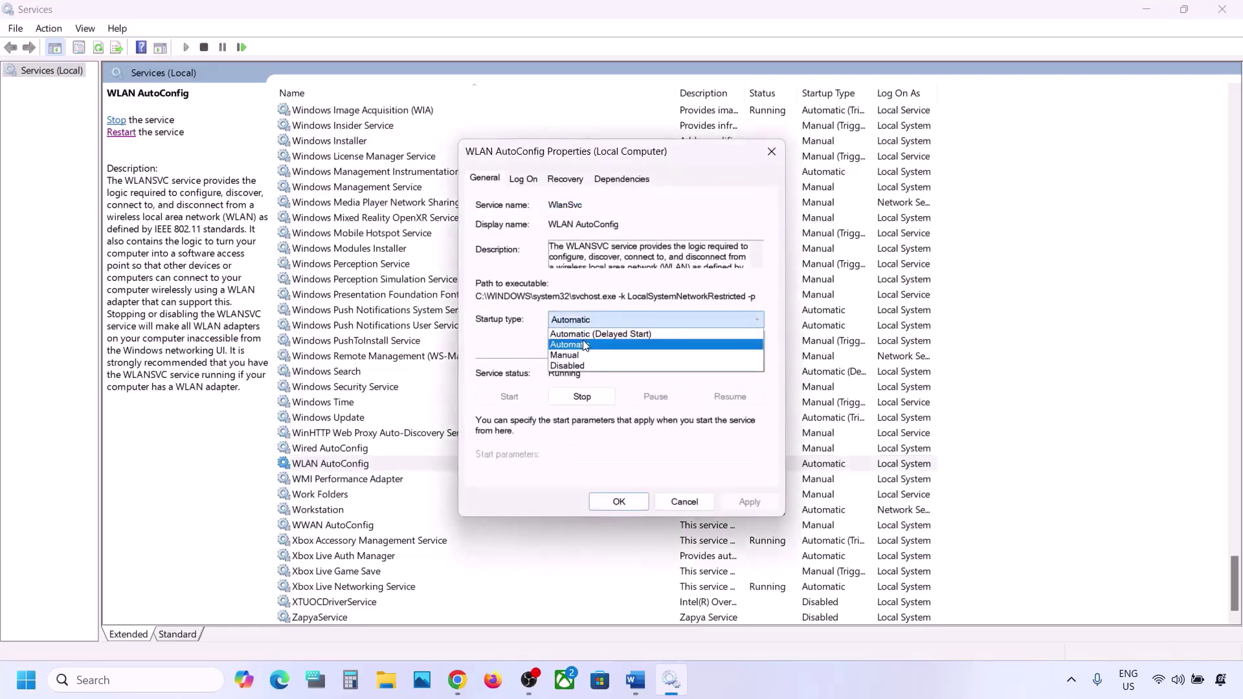
pyautogui.click(585, 346)
pyautogui.click(742, 503)
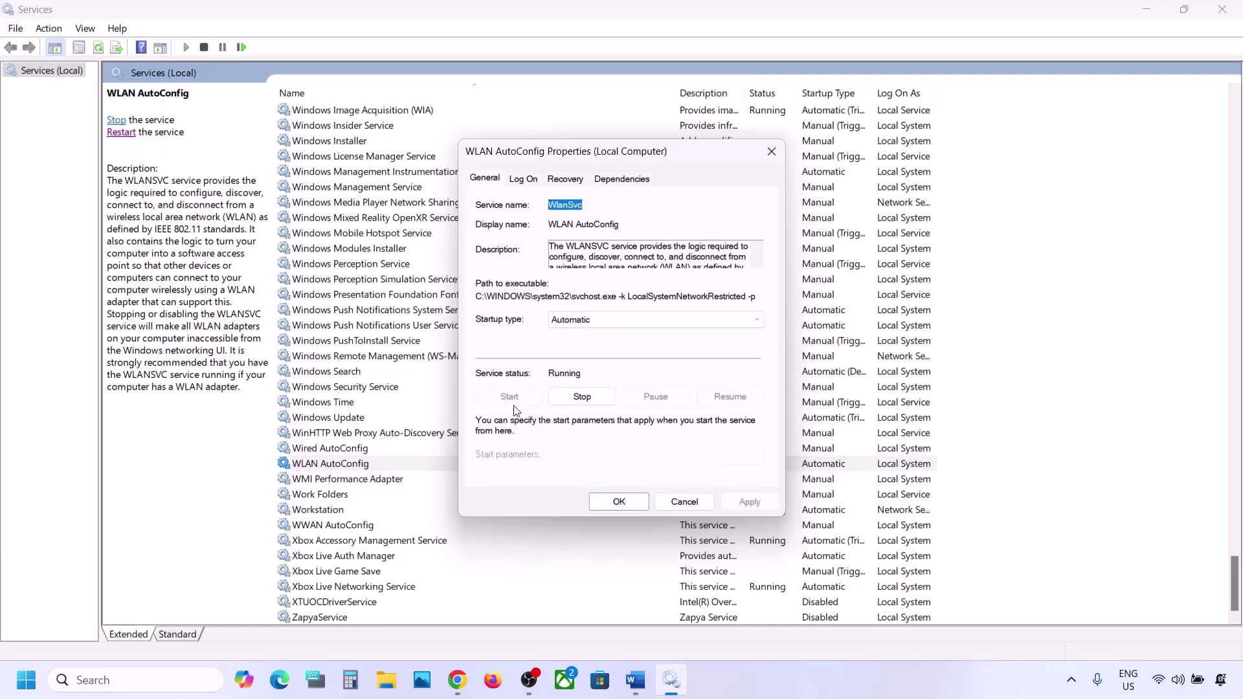
pyautogui.click(603, 500)
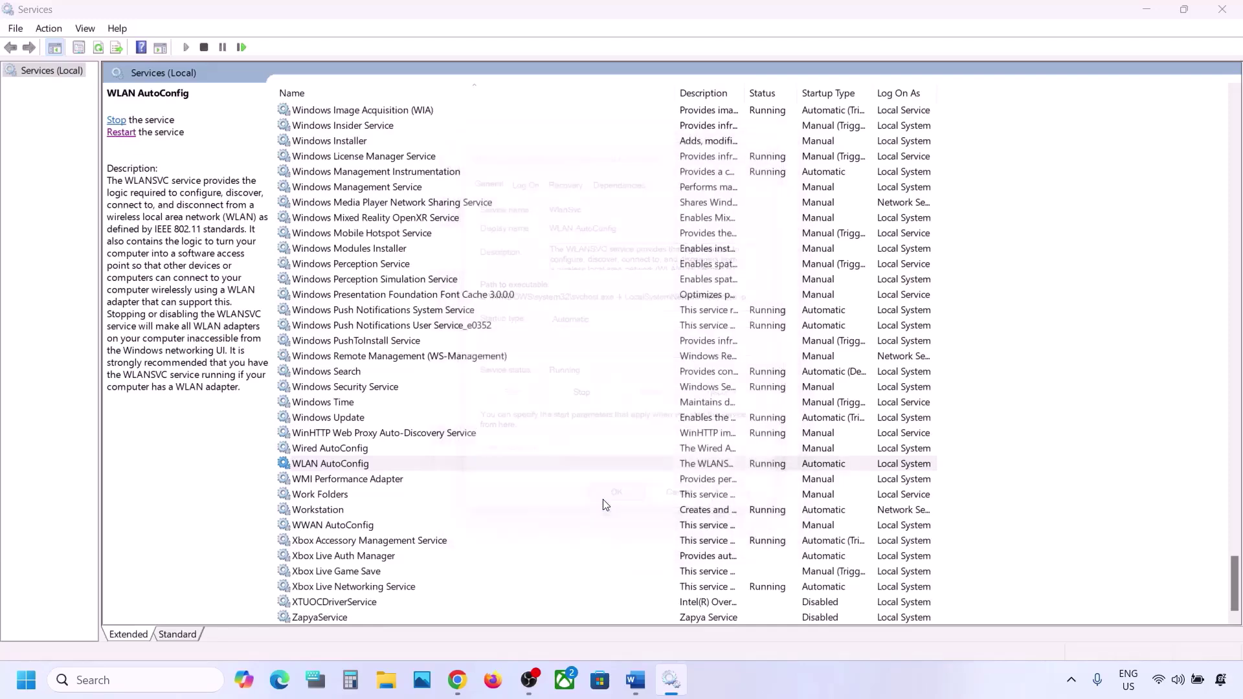
pyautogui.rightClick(331, 471)
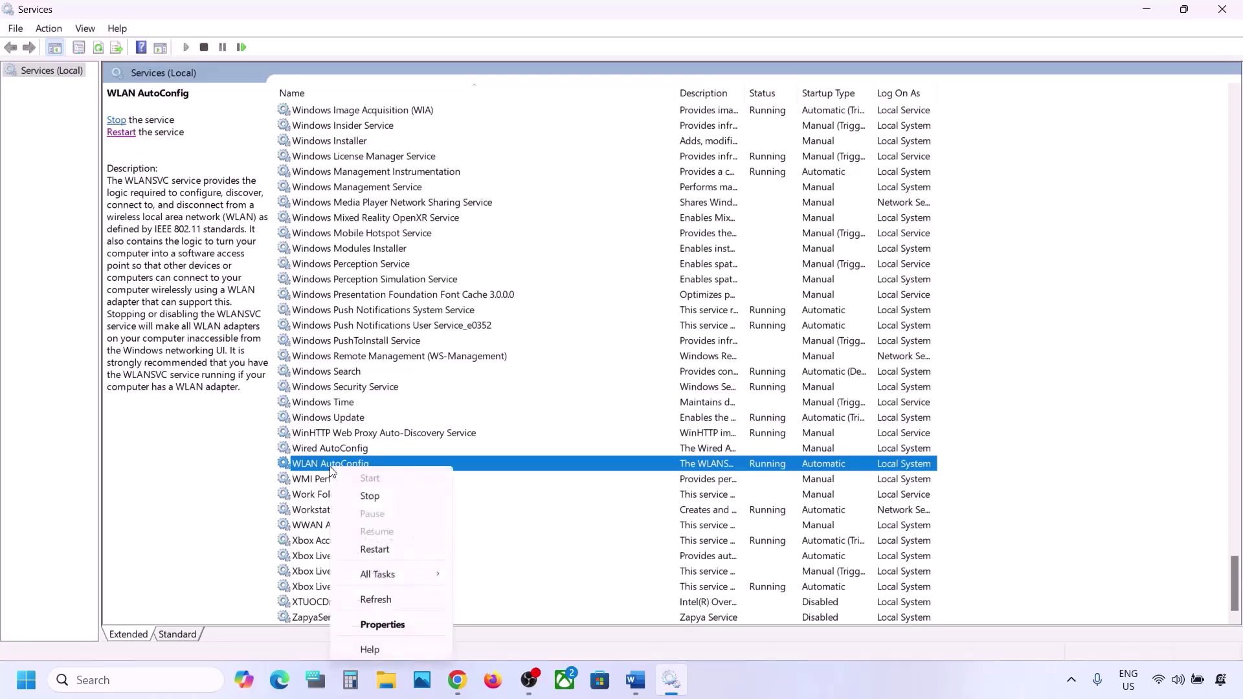
pyautogui.click(383, 550)
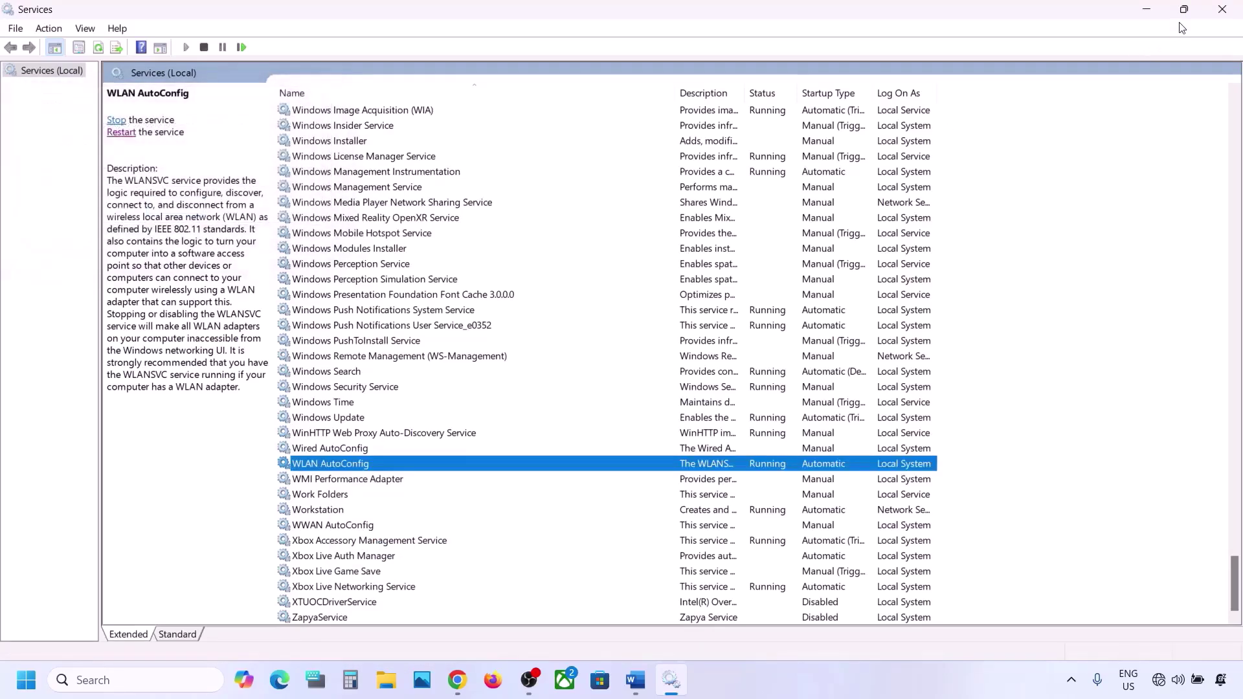
# Close Services and scroll Word to Step 6, selecting its 'Make sure you have the WIFI password' note
pyautogui.click(1222, 9)
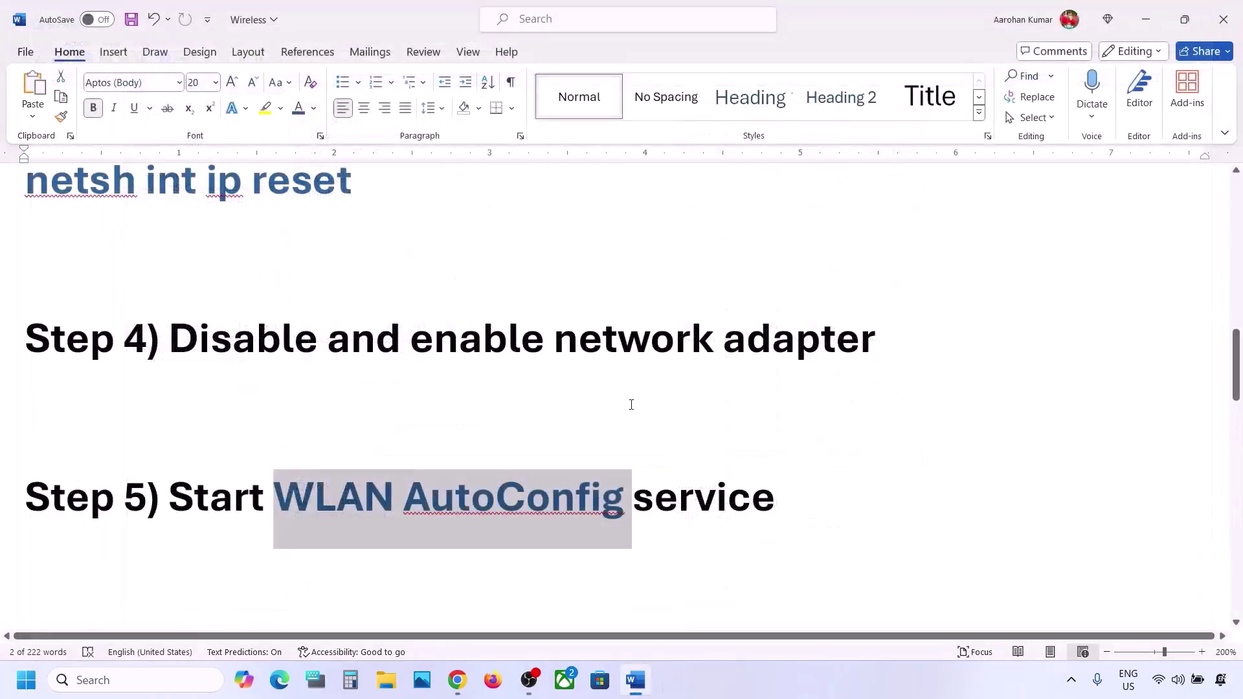
pyautogui.scroll(-3, 601, 436)
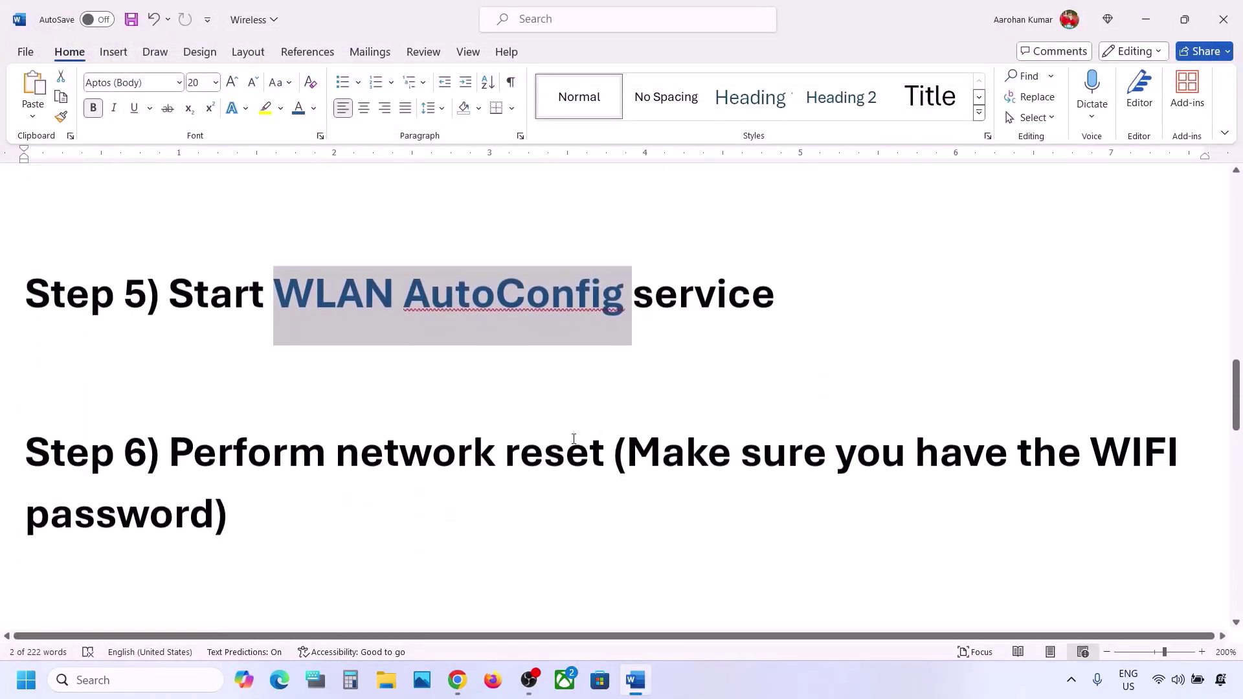
pyautogui.moveTo(173, 452); pyautogui.dragTo(223, 504)
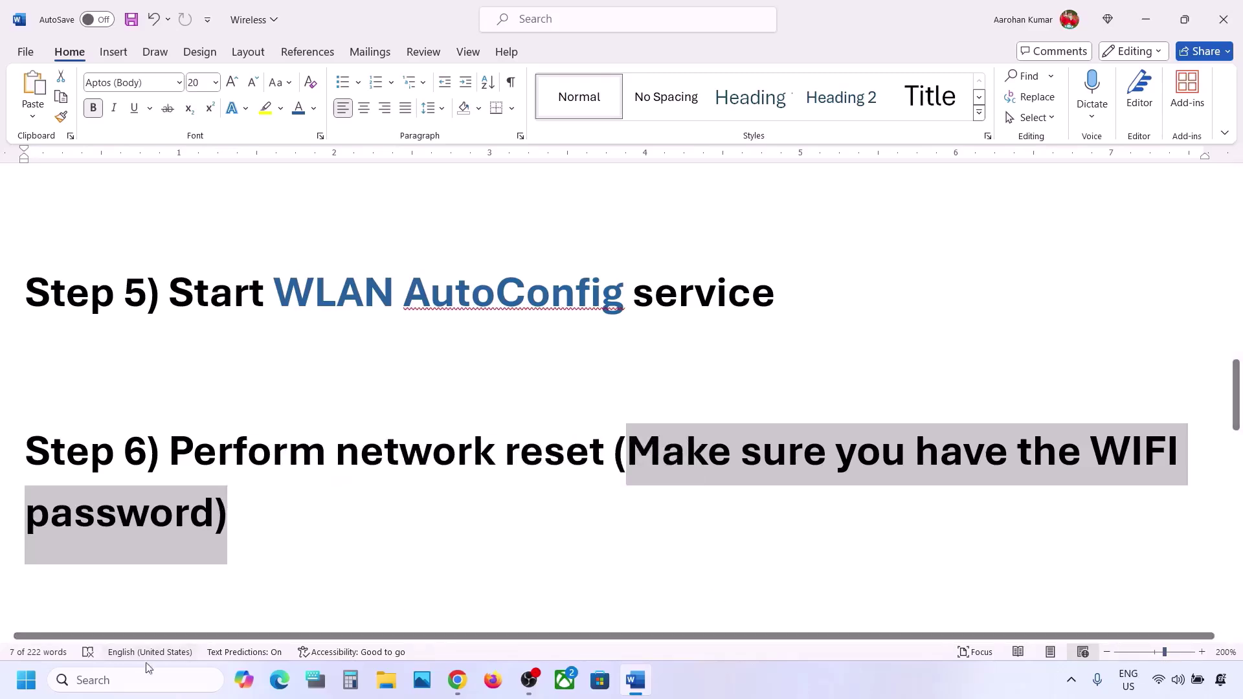
pyautogui.click(26, 680)
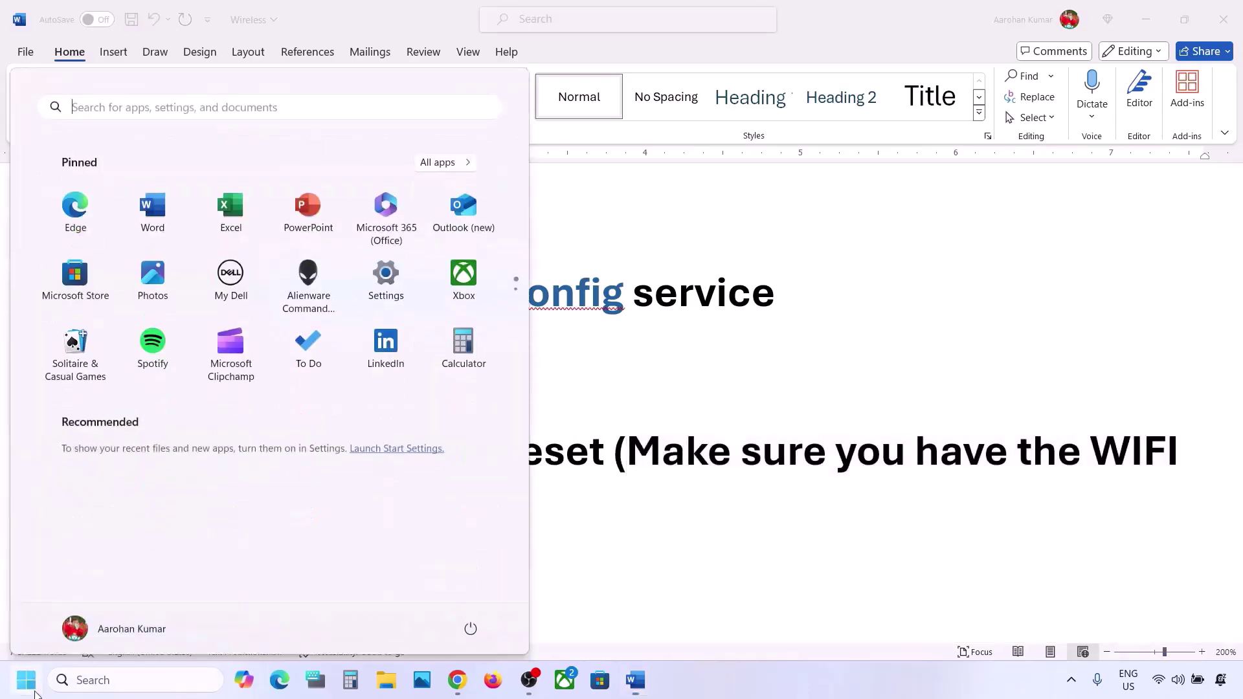
# Show the Network reset confirmation in Settings under Advanced network settings, then cancel it
pyautogui.click(383, 278)
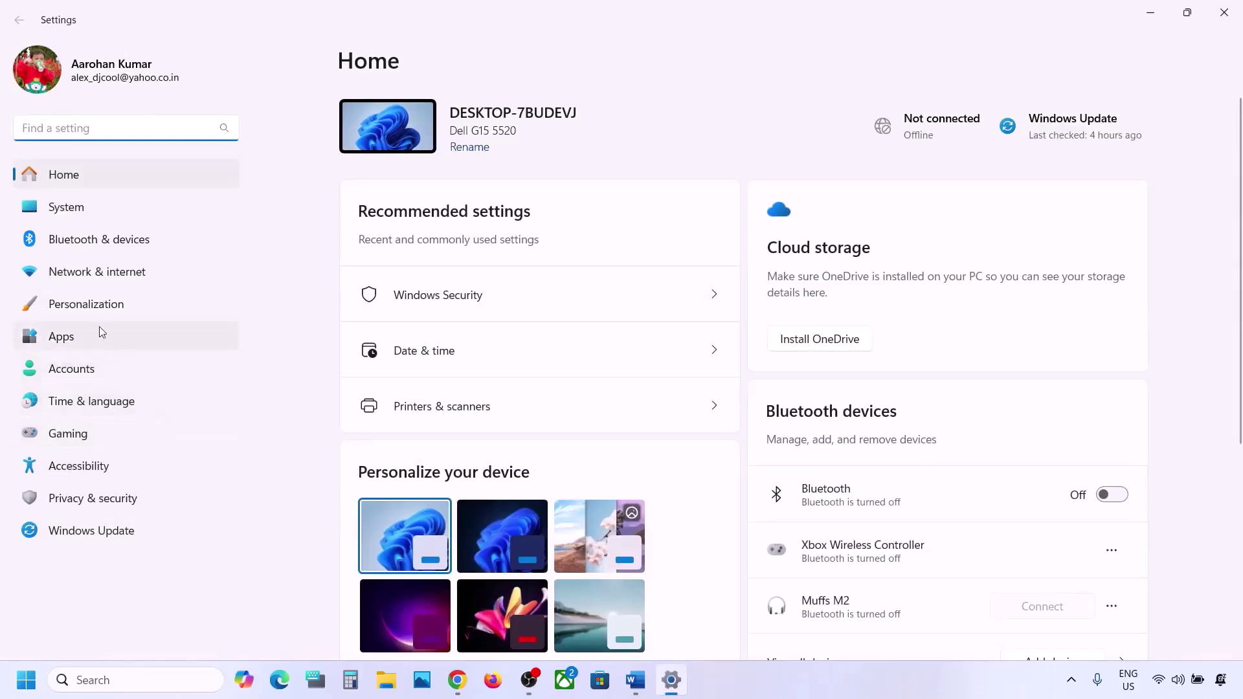
pyautogui.click(134, 273)
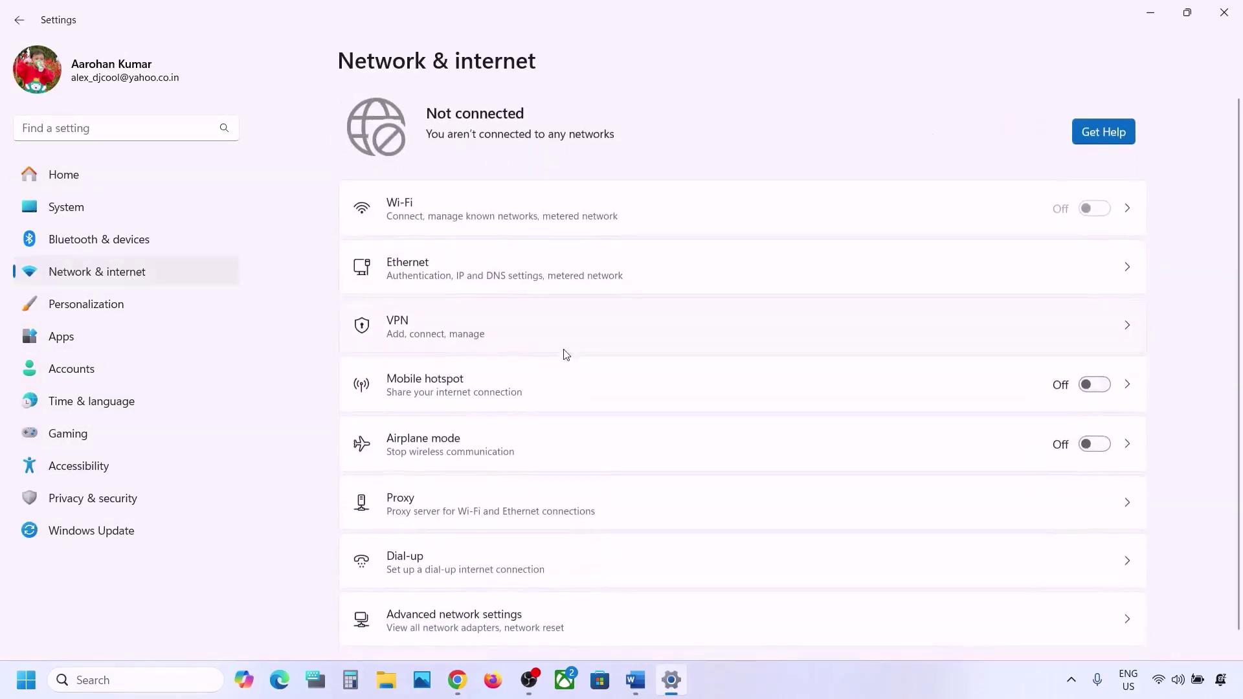
pyautogui.scroll(-1, 566, 354)
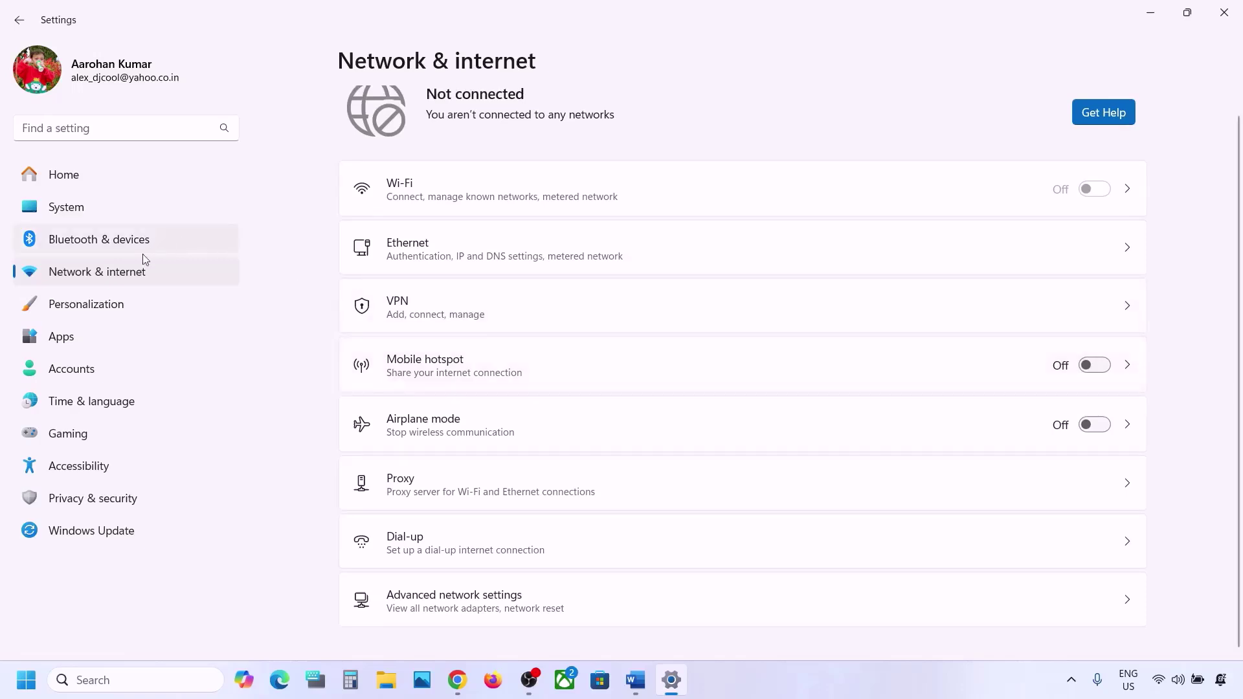
pyautogui.scroll(-1, 550, 436)
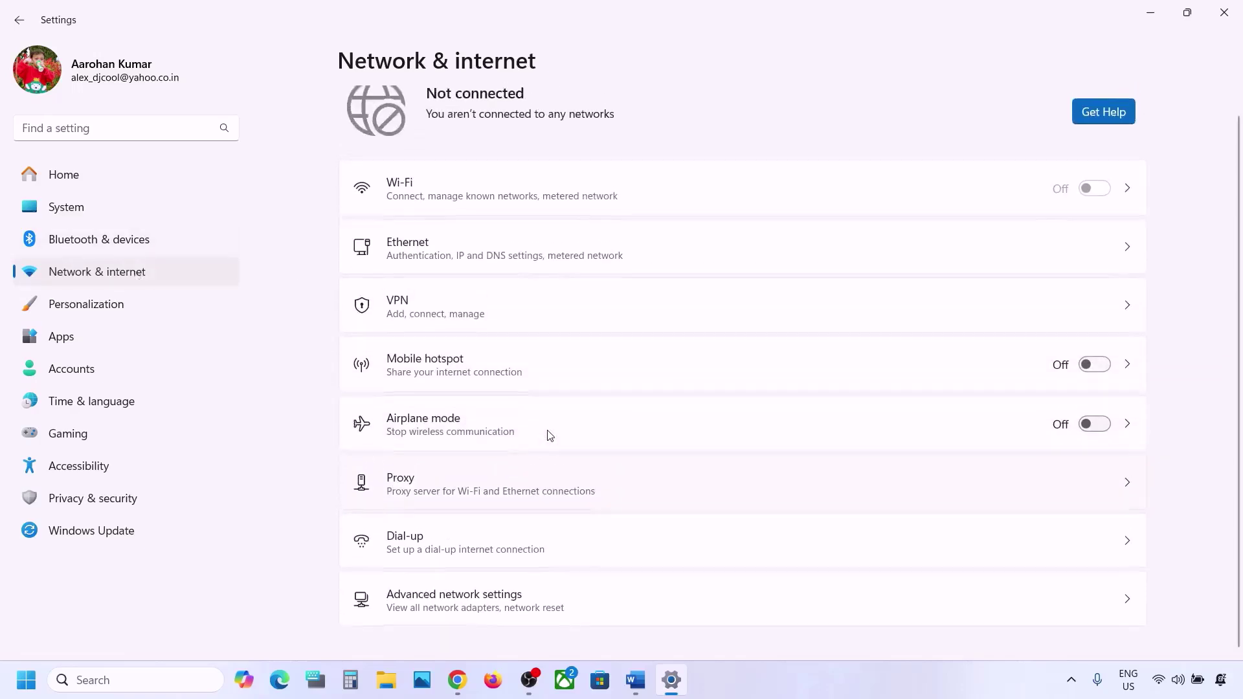
pyautogui.click(453, 611)
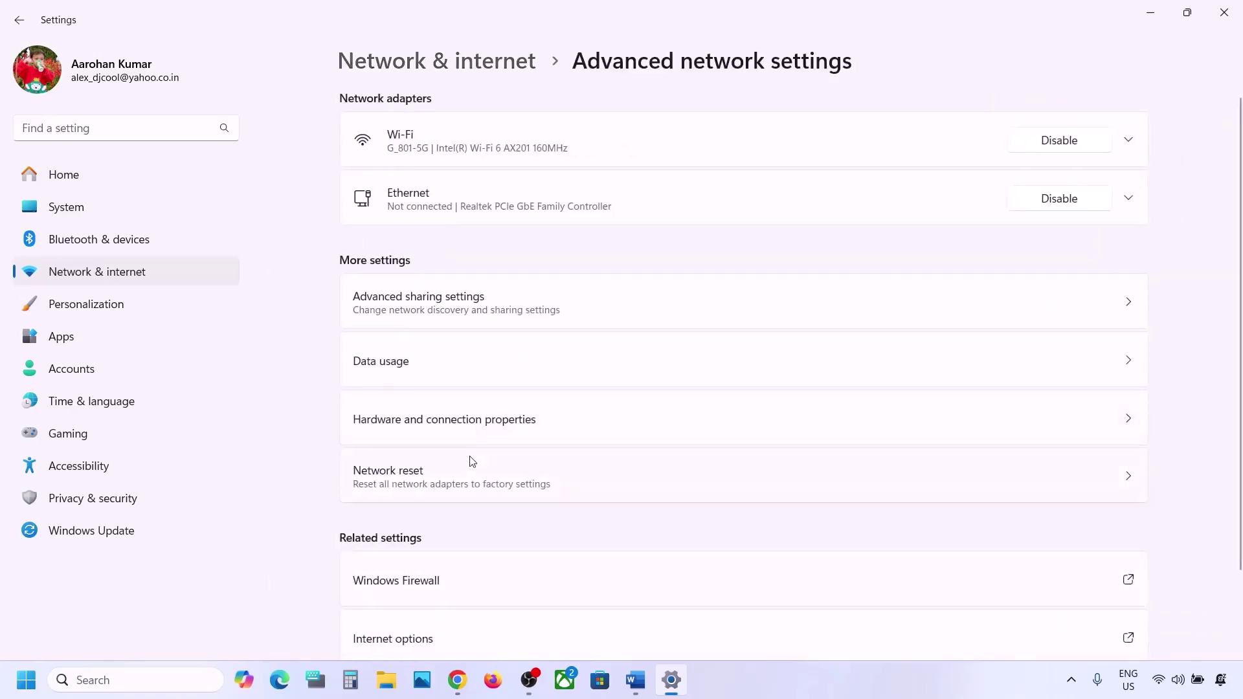
pyautogui.click(427, 483)
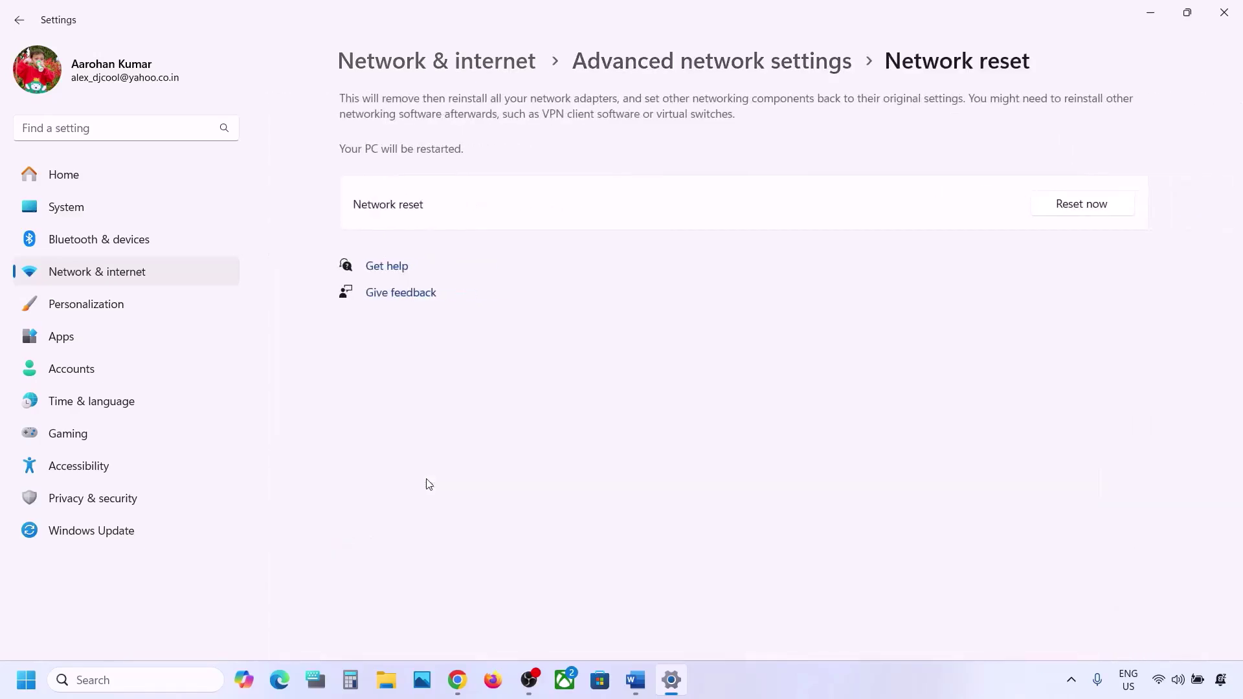
pyautogui.click(1080, 211)
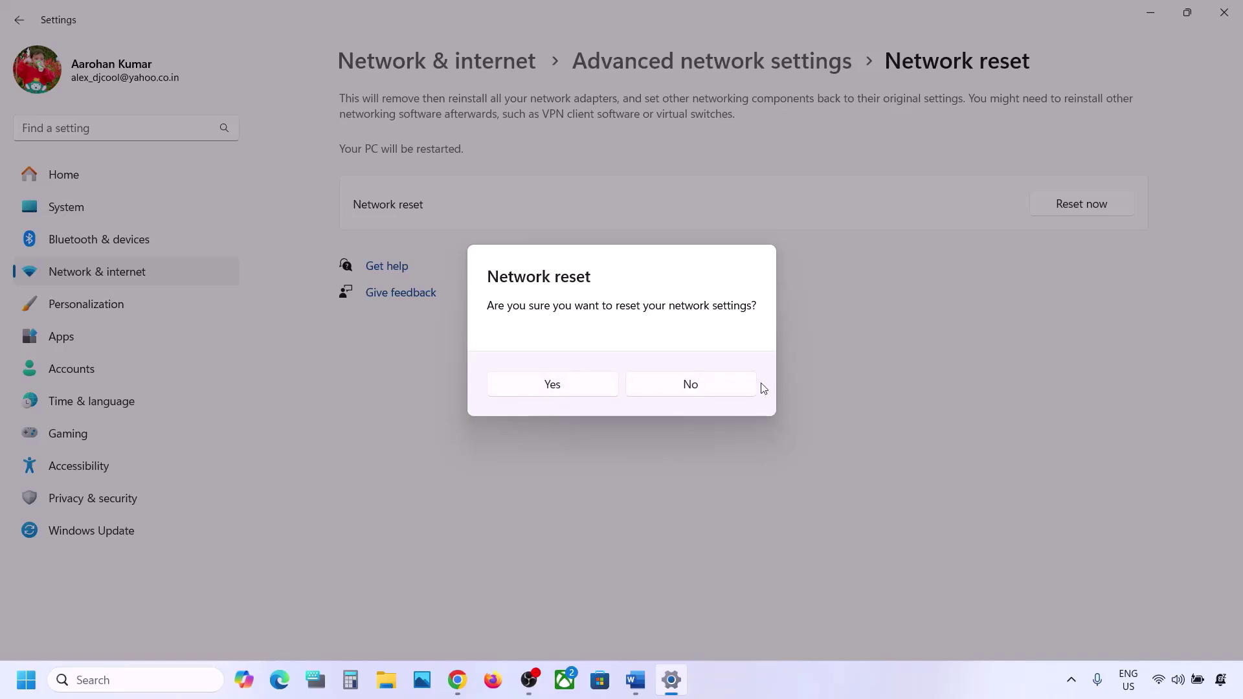
pyautogui.click(731, 389)
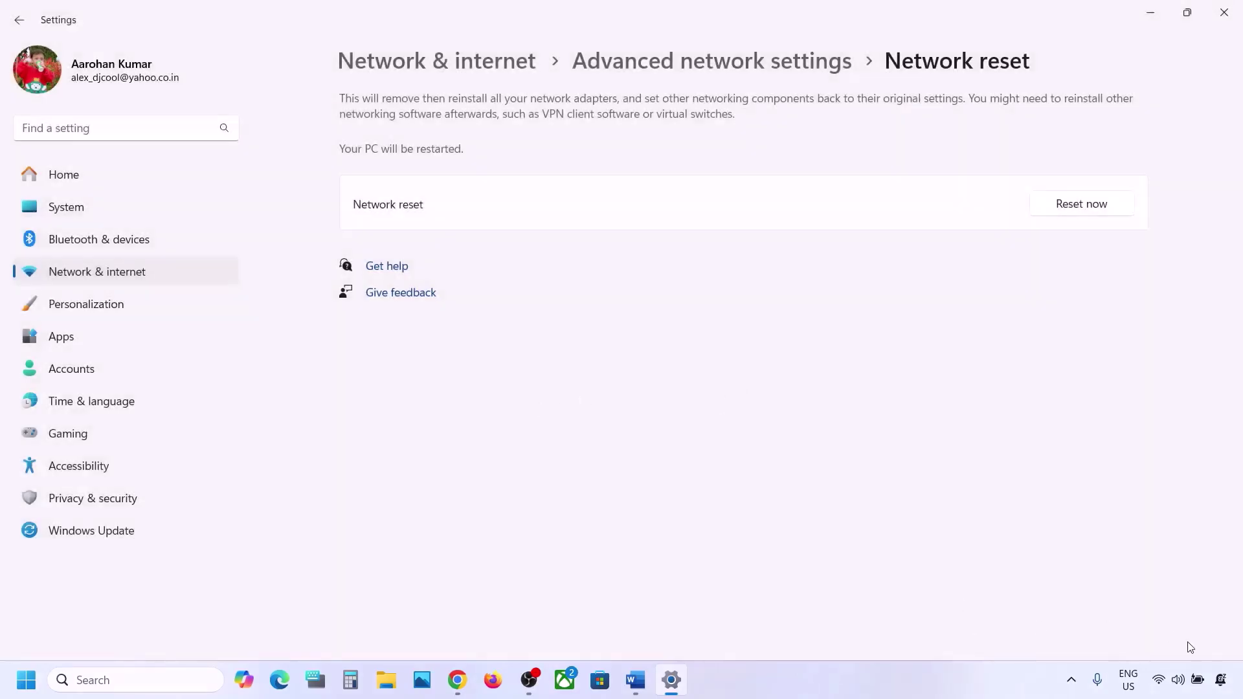
# Briefly show the Wi-Fi network list, then return to Word and scroll to Step 7
pyautogui.click(1163, 683)
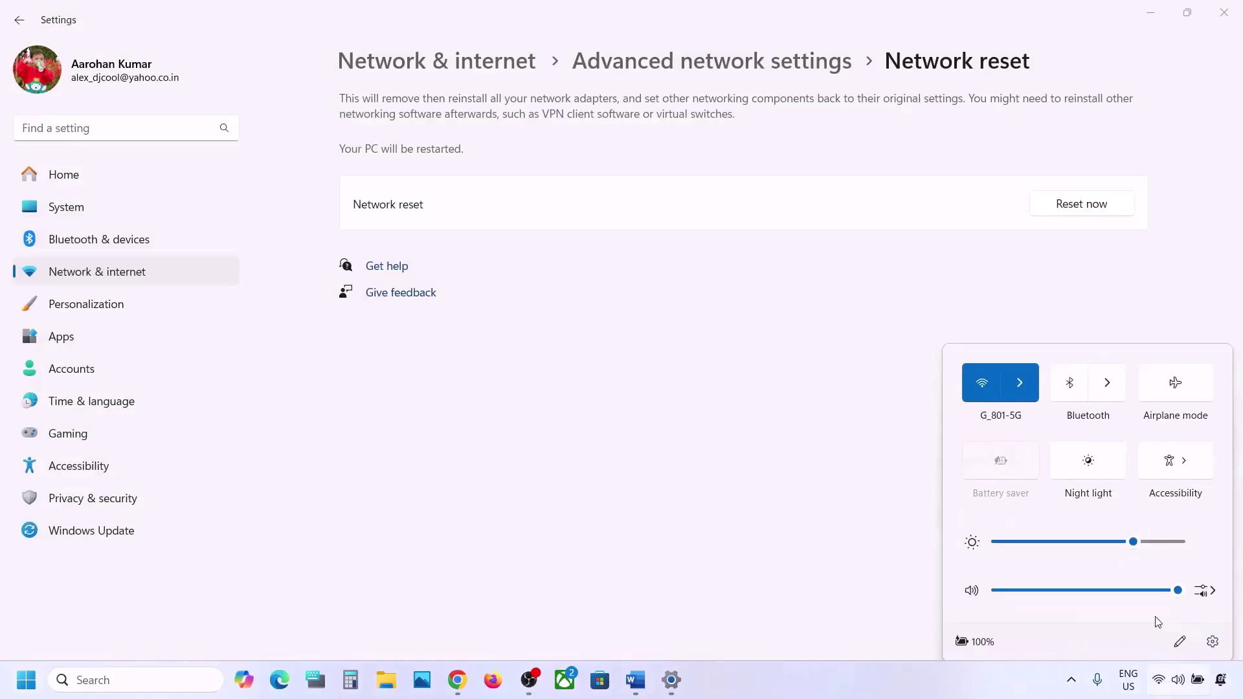
pyautogui.click(1025, 375)
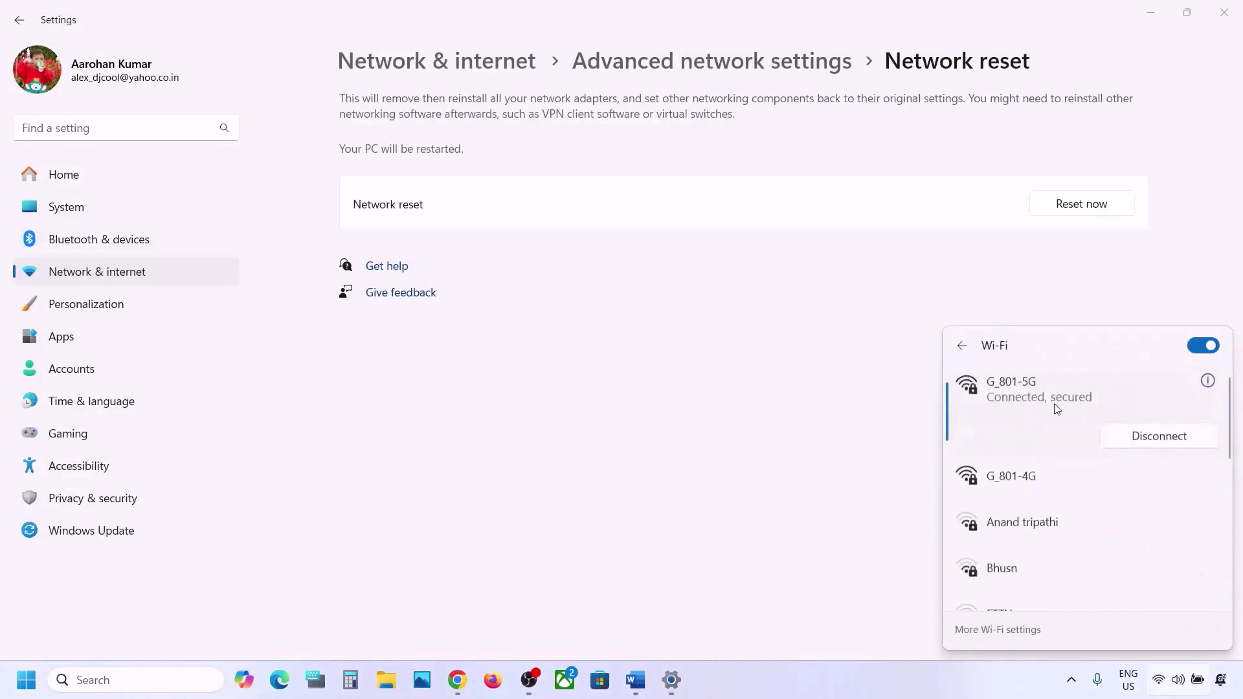
pyautogui.click(844, 428)
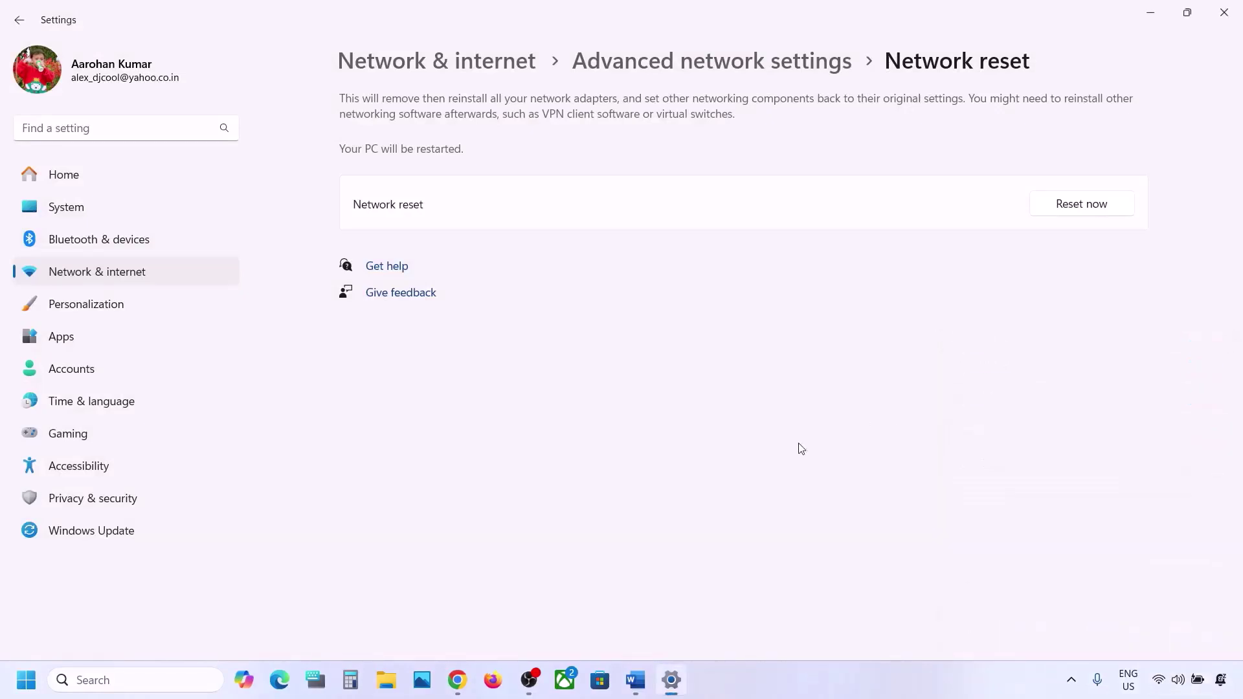
pyautogui.click(635, 680)
pyautogui.scroll(-3, 452, 497)
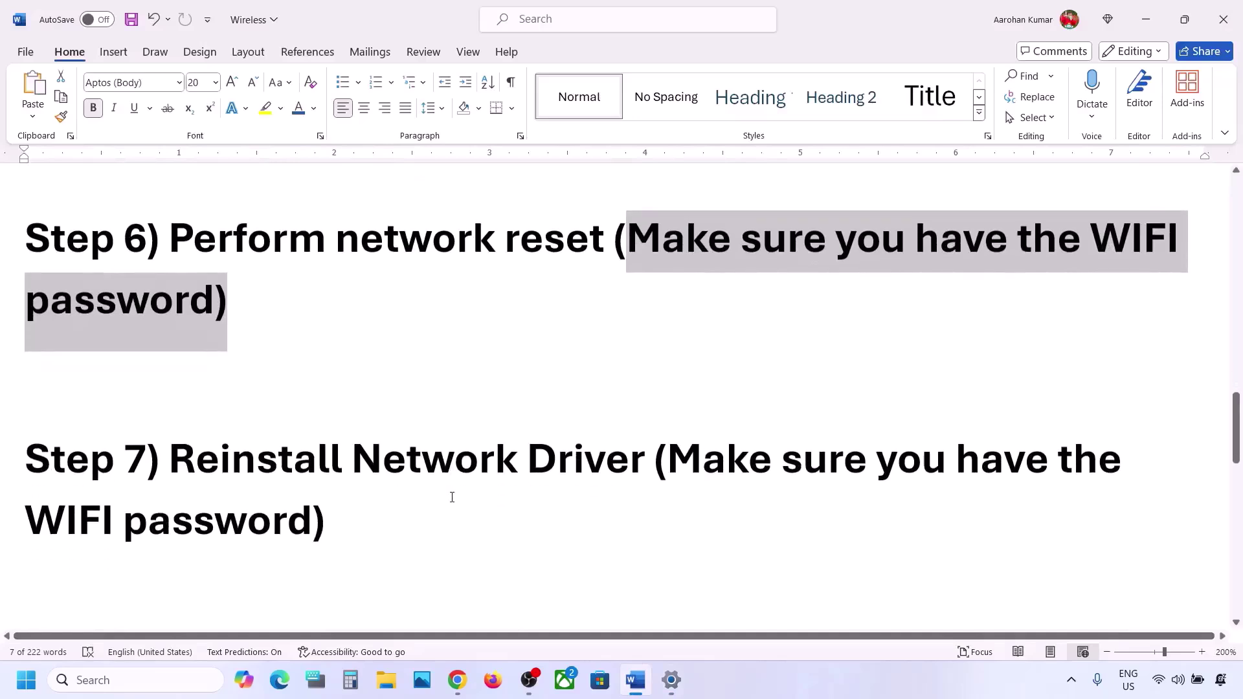
pyautogui.moveTo(170, 461); pyautogui.dragTo(651, 461)
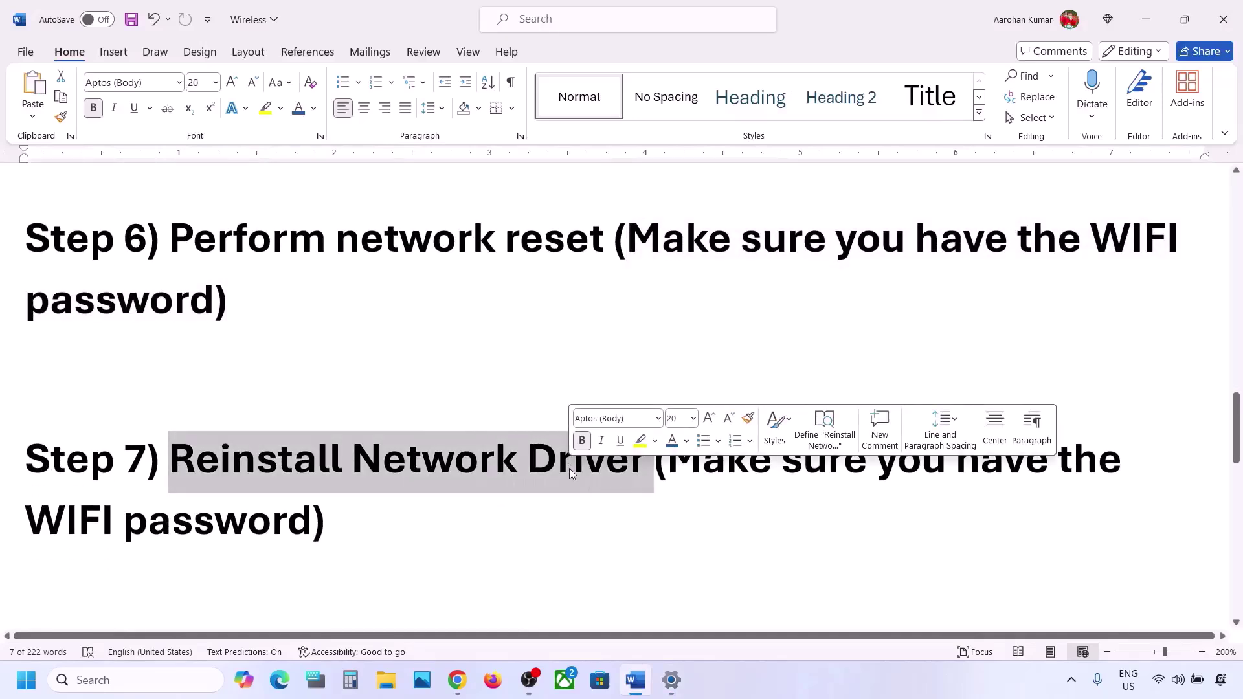
pyautogui.rightClick(25, 678)
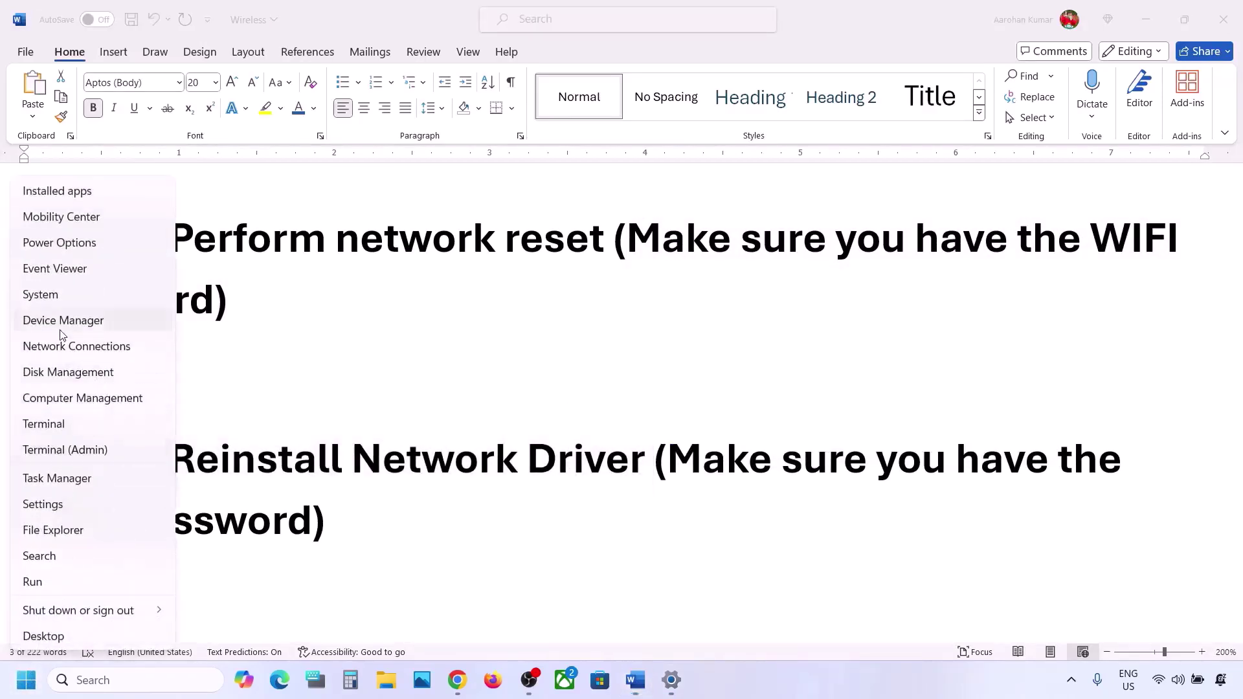
pyautogui.click(61, 329)
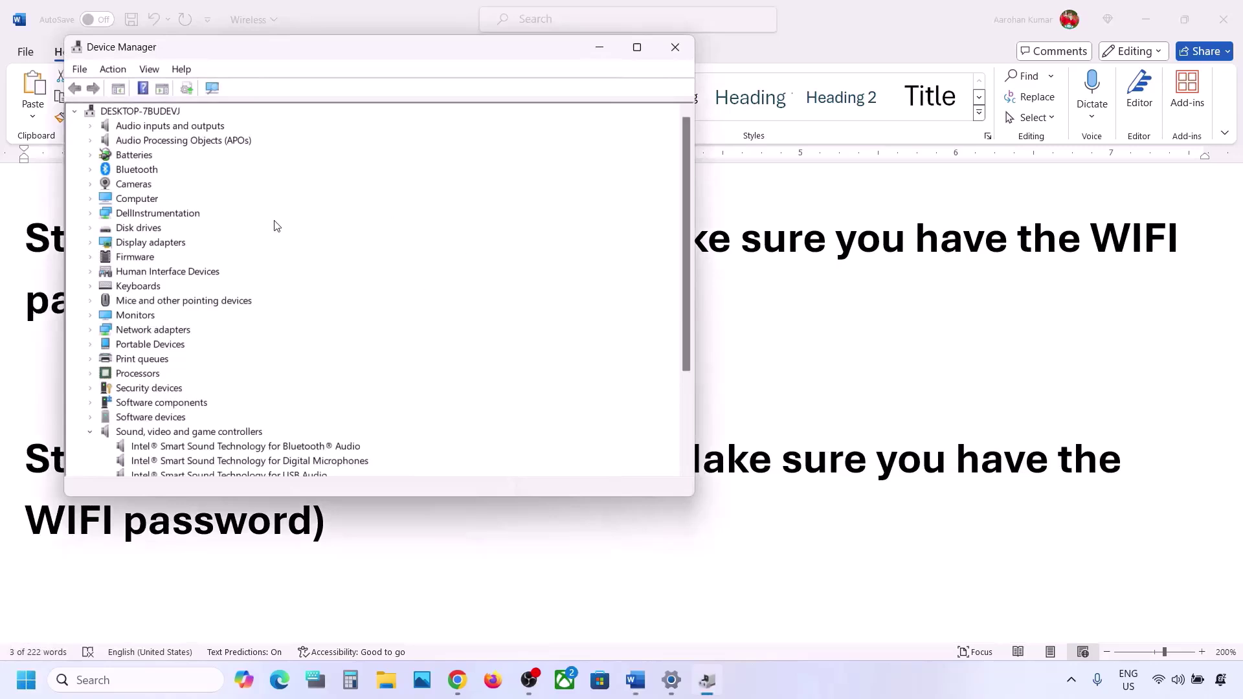
pyautogui.click(91, 332)
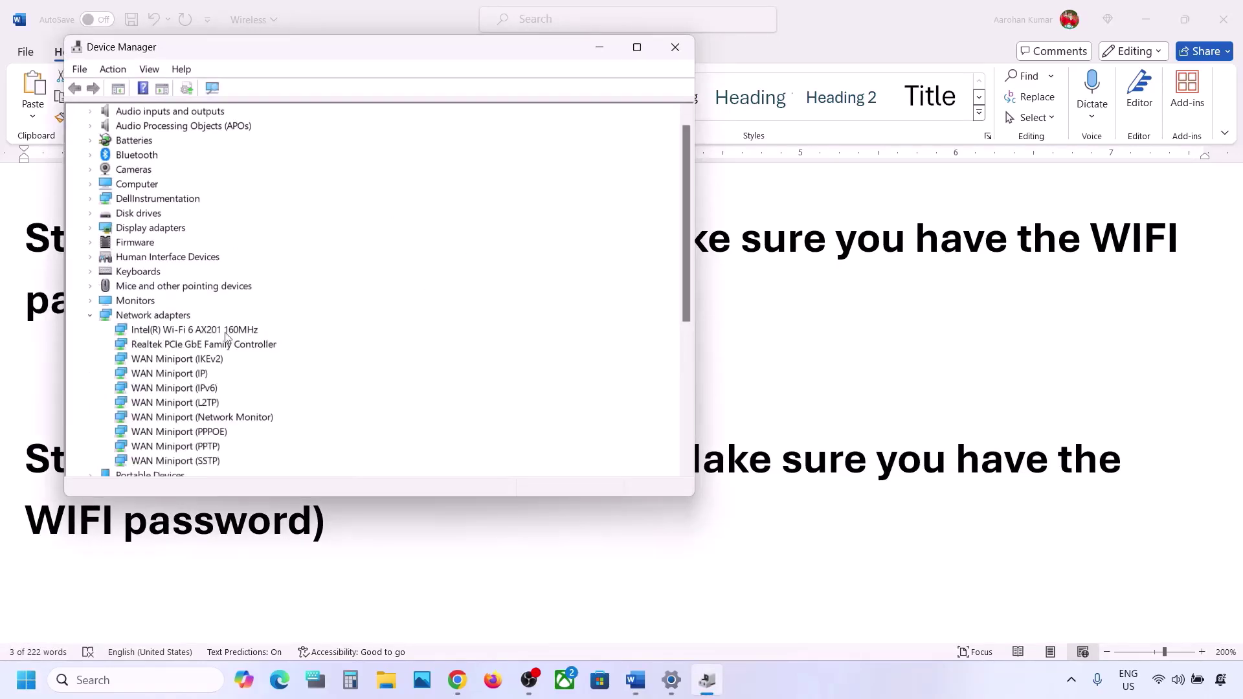
pyautogui.click(226, 331)
pyautogui.rightClick(226, 338)
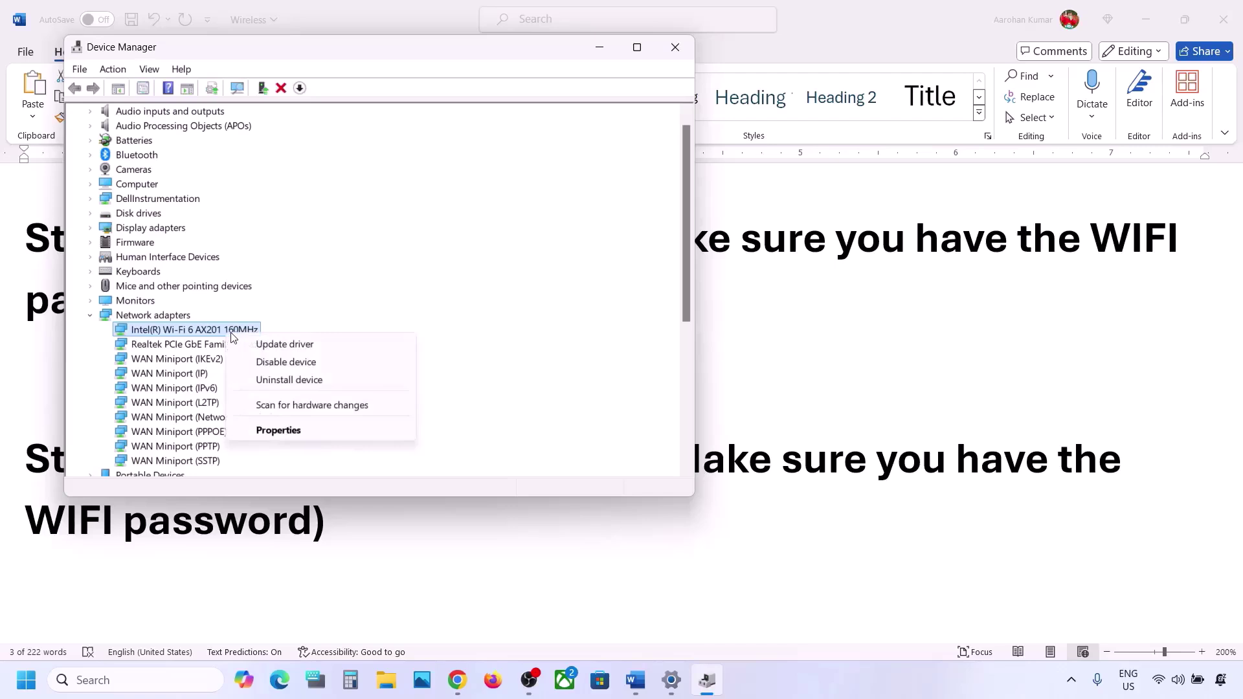
pyautogui.click(298, 381)
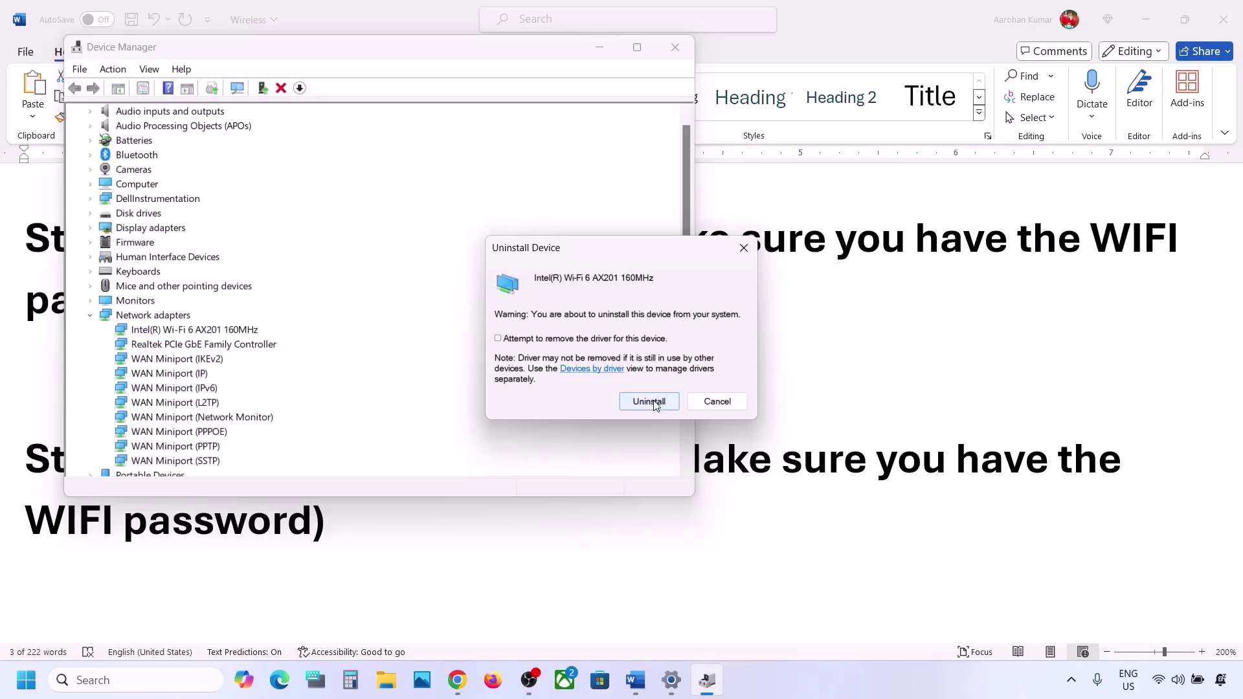
pyautogui.click(717, 401)
pyautogui.click(675, 47)
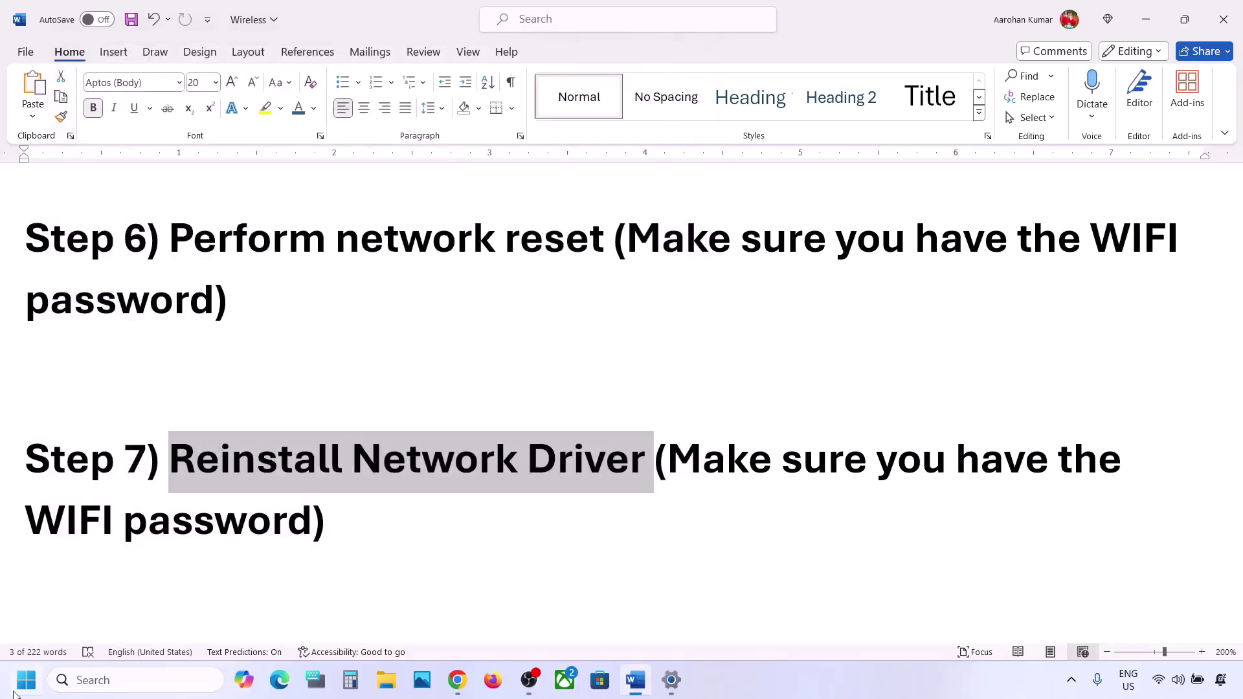
# Show the Start menu's power options including Restart, then dismiss them
pyautogui.click(17, 690)
pyautogui.click(471, 624)
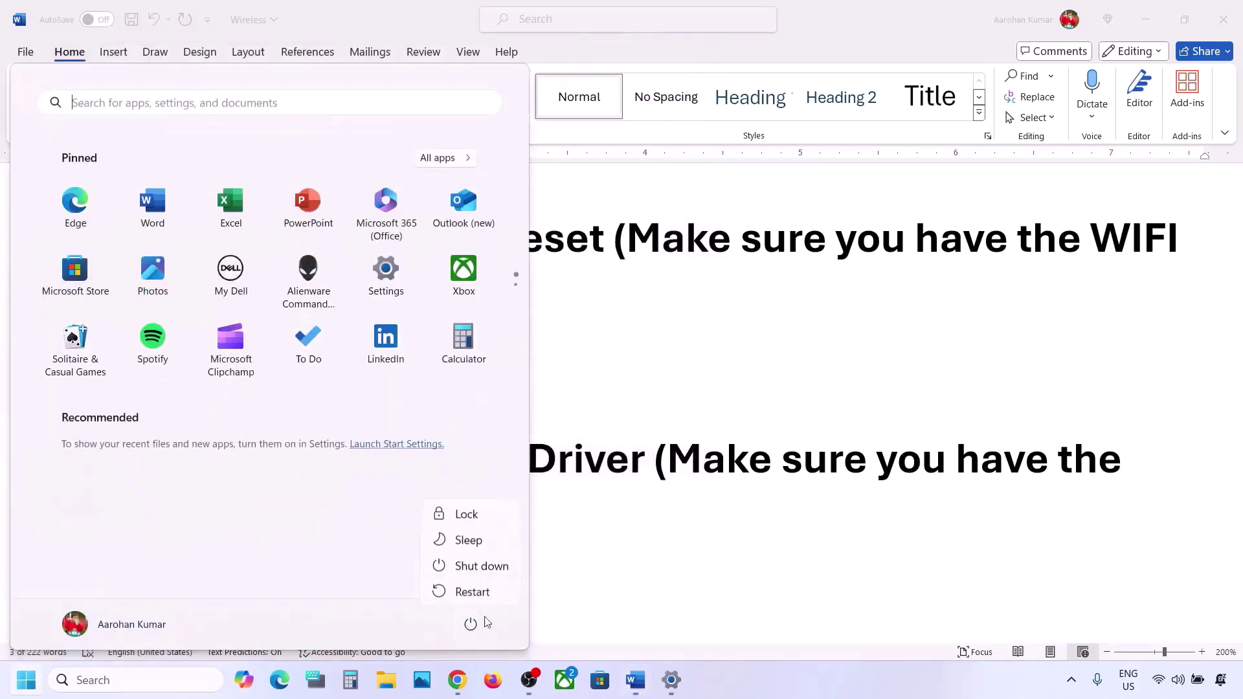
pyautogui.click(683, 527)
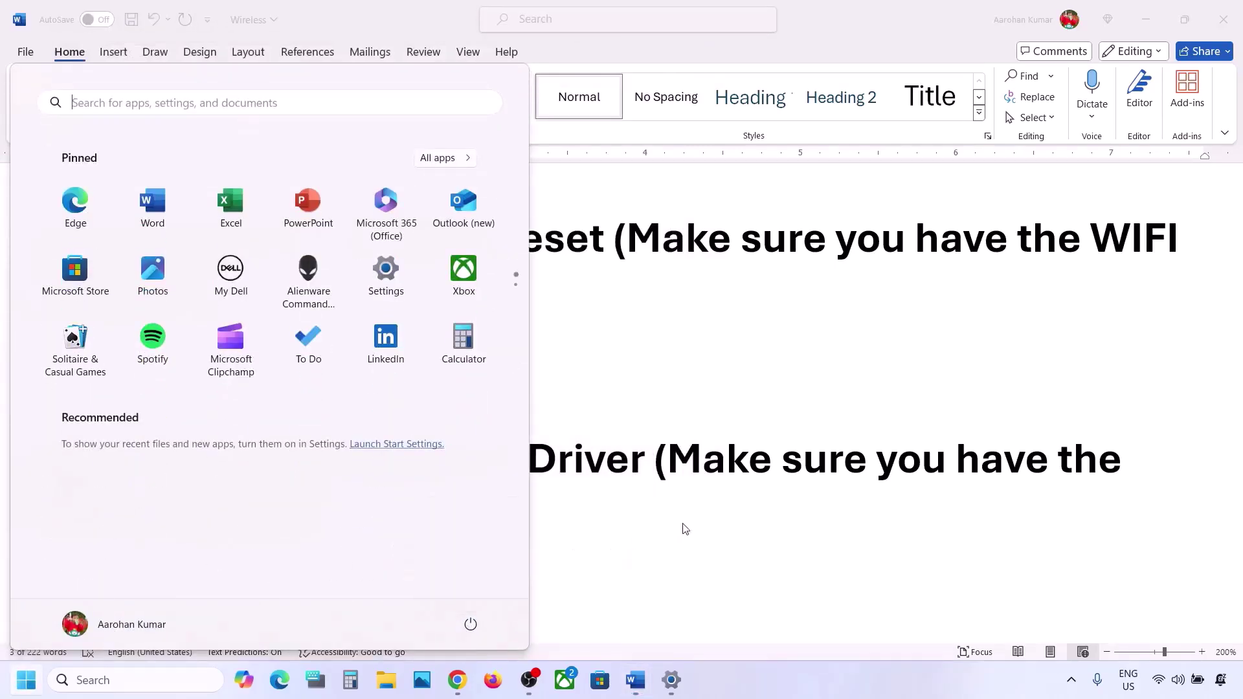
pyautogui.click(685, 529)
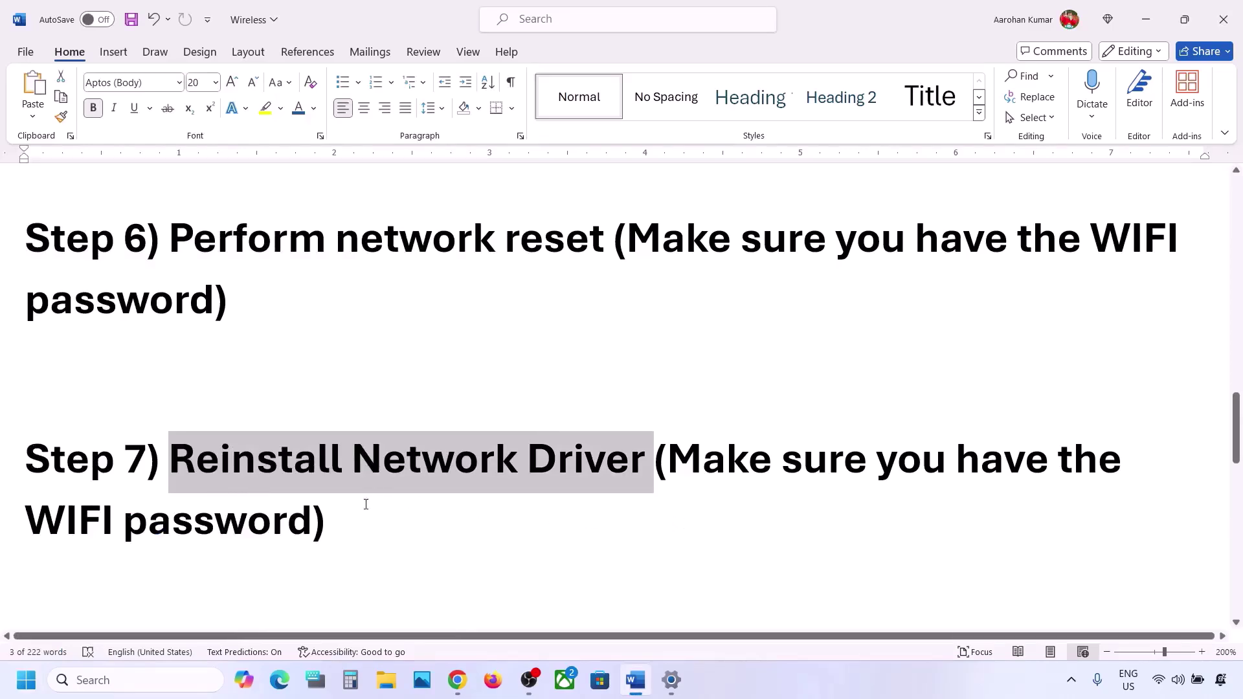
# Reopen the power options, then display the Wi-Fi list with G_801-5G connected
pyautogui.press('super')
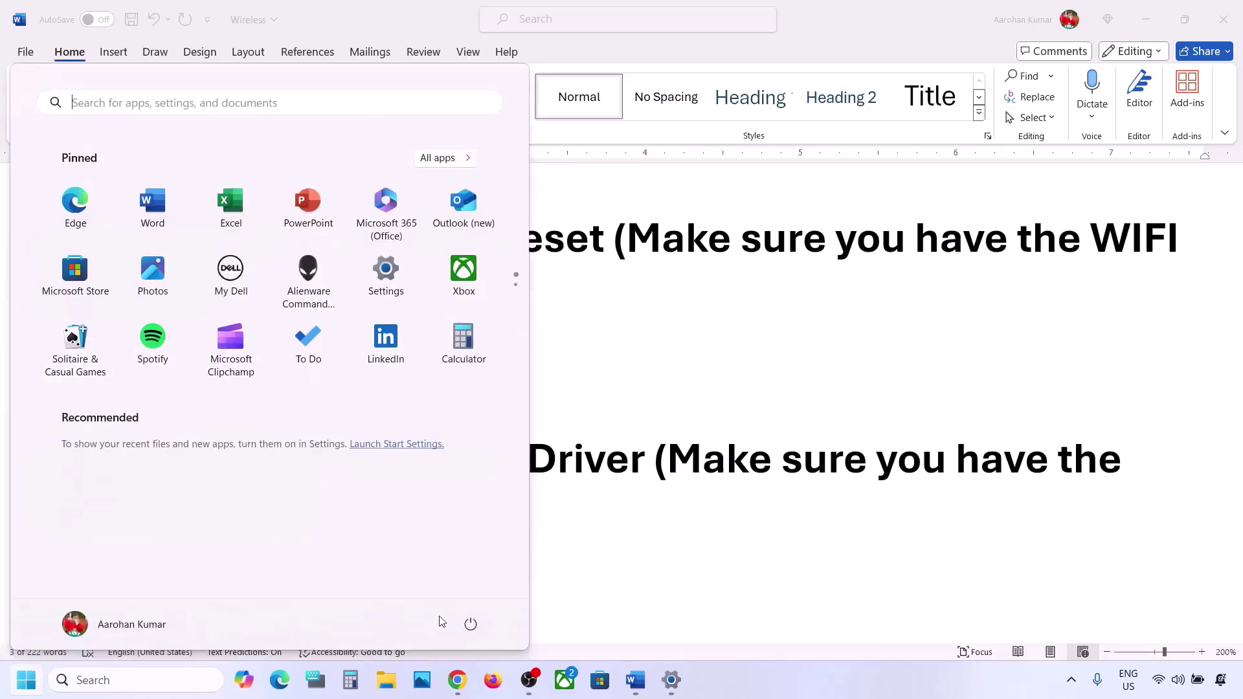
pyautogui.click(473, 625)
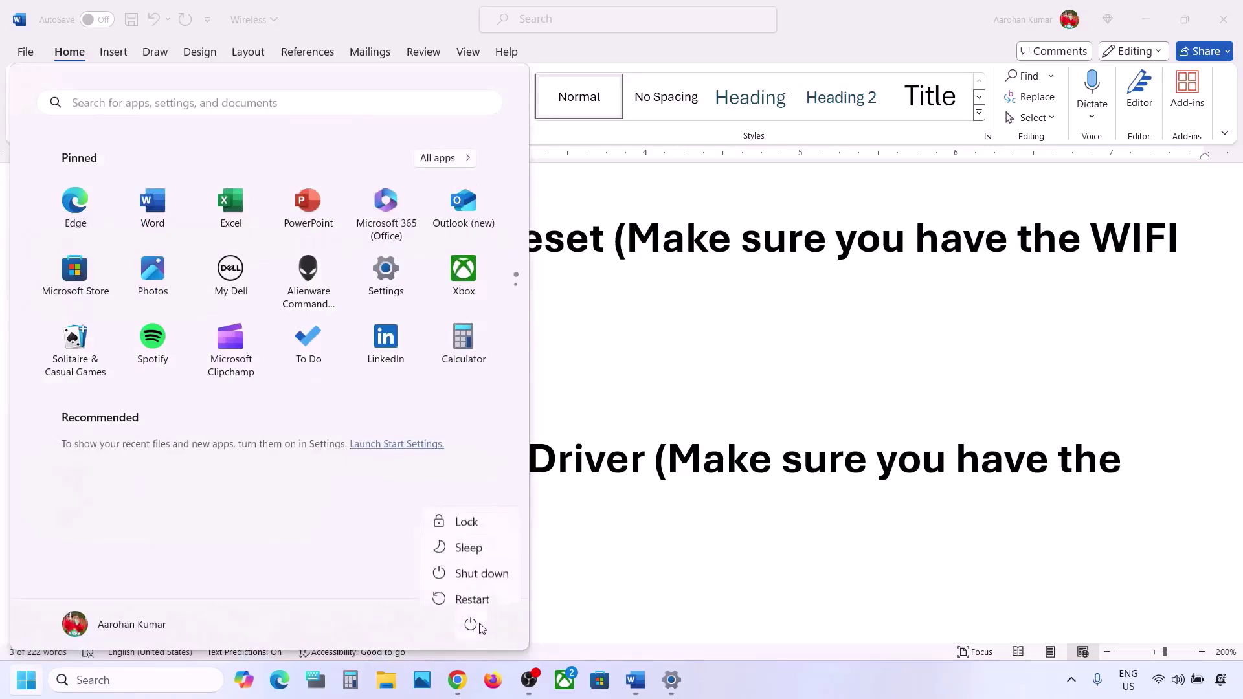
pyautogui.click(473, 626)
pyautogui.click(472, 627)
pyautogui.click(899, 485)
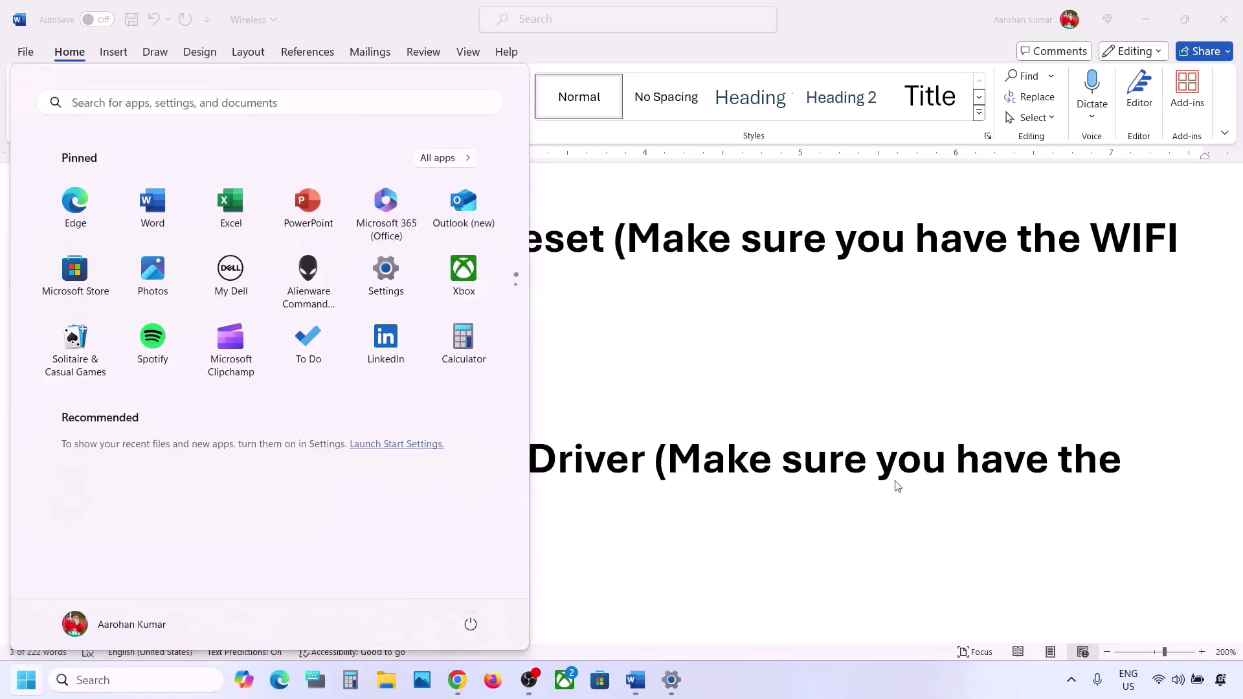
pyautogui.click(1167, 681)
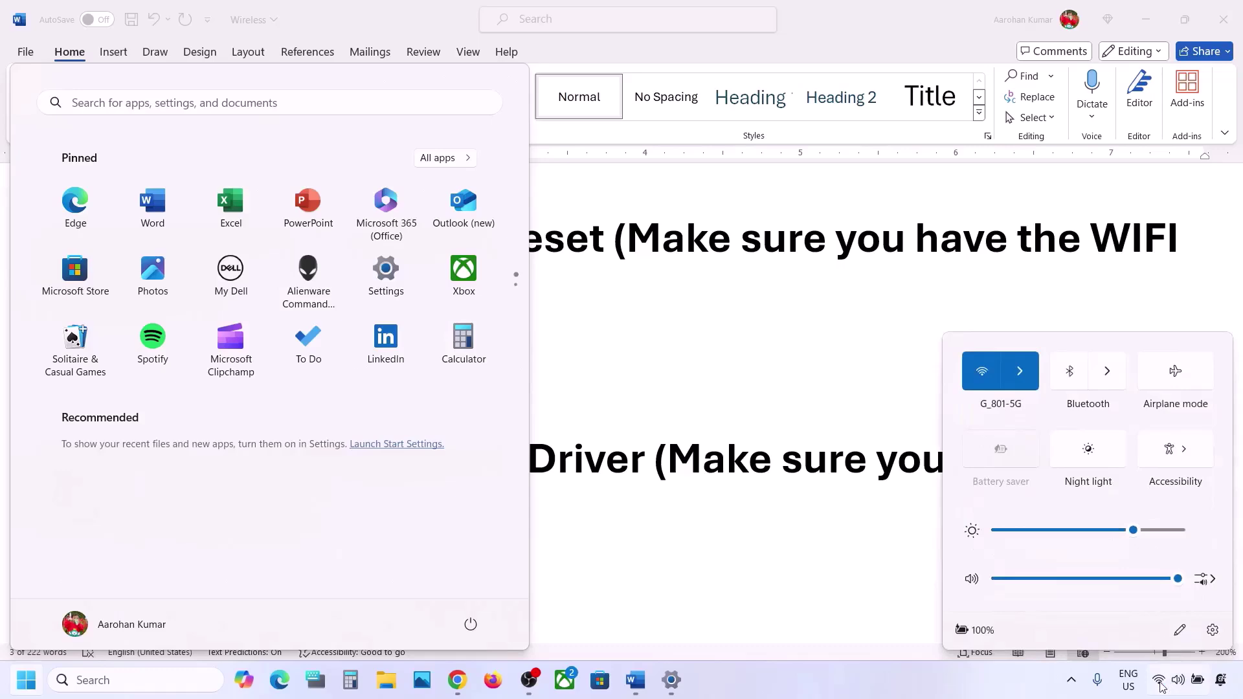
pyautogui.click(1020, 371)
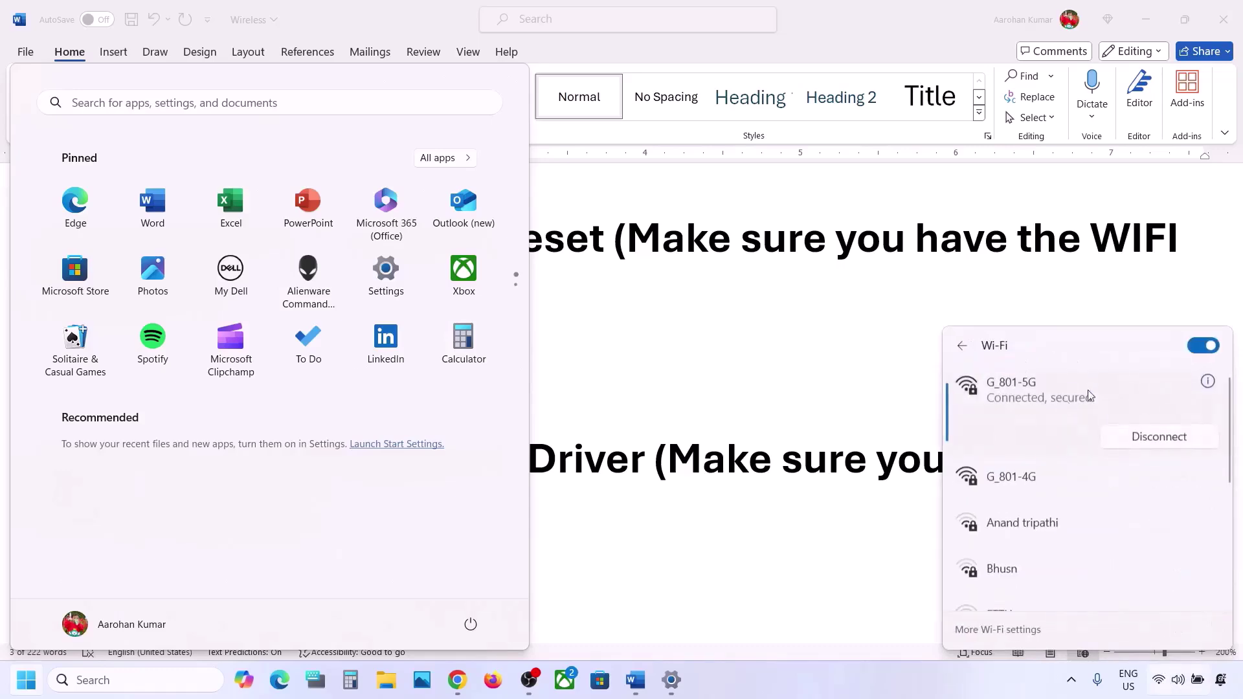